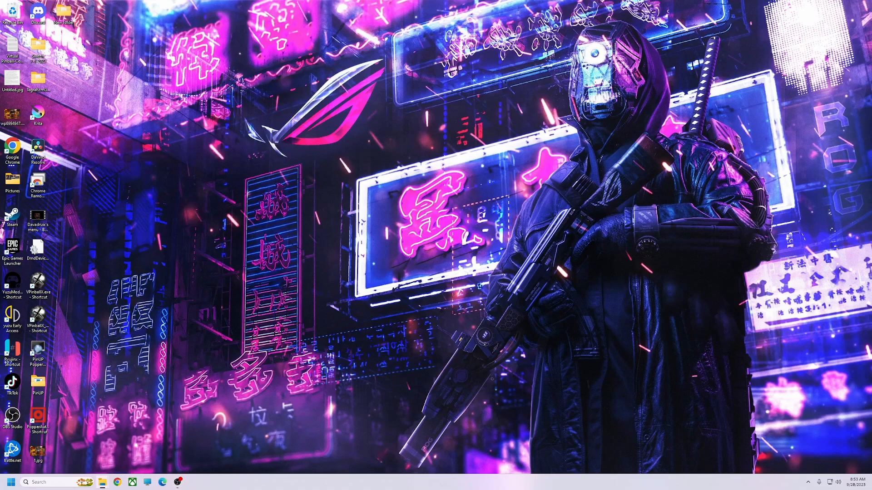
# Step: Open the FP Update and Popper Launch.zip archive from the Downloads folder
pyautogui.moveTo(871, 58); pyautogui.dragTo(518, 83)
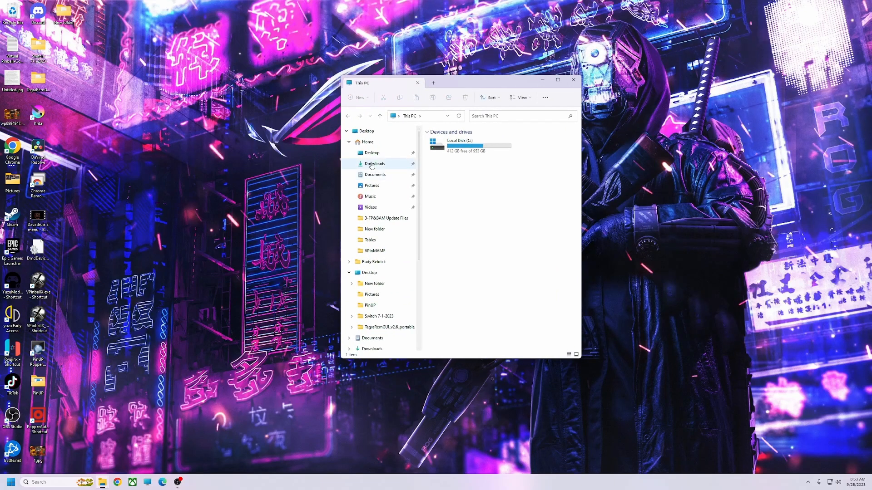
pyautogui.click(372, 164)
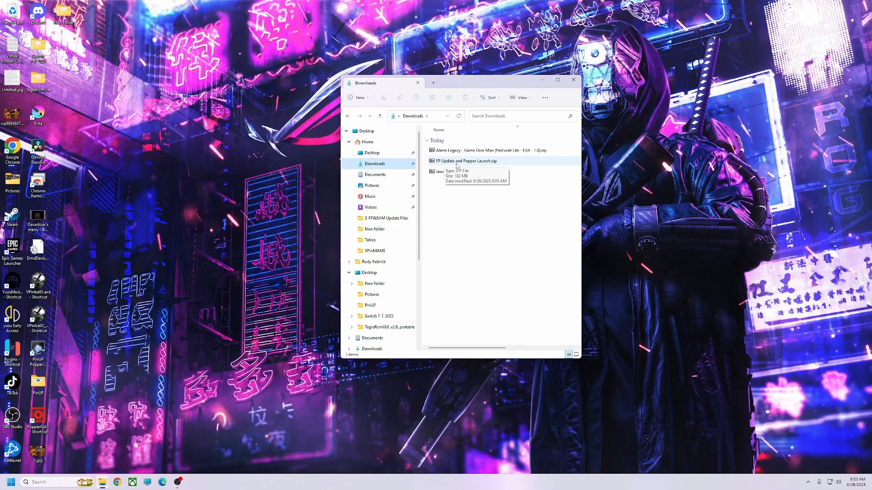
pyautogui.moveTo(481, 81); pyautogui.dragTo(222, 73)
pyautogui.doubleClick(215, 153)
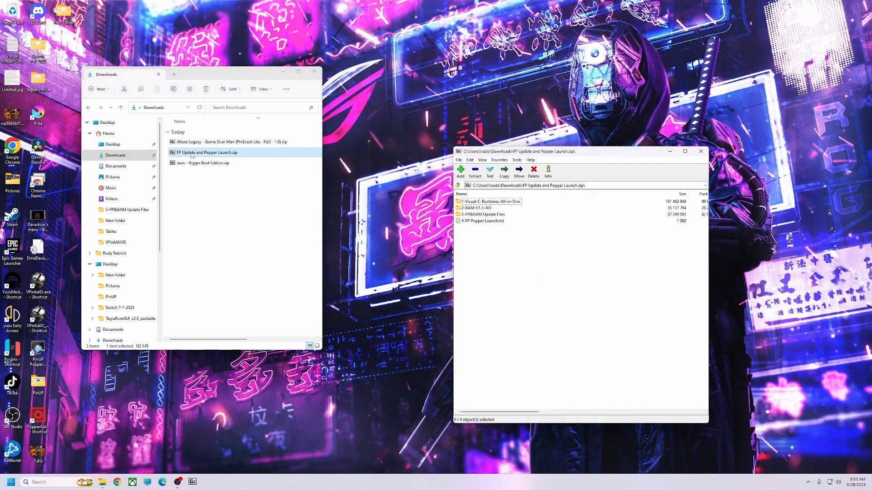
pyautogui.moveTo(583, 152); pyautogui.dragTo(305, 107)
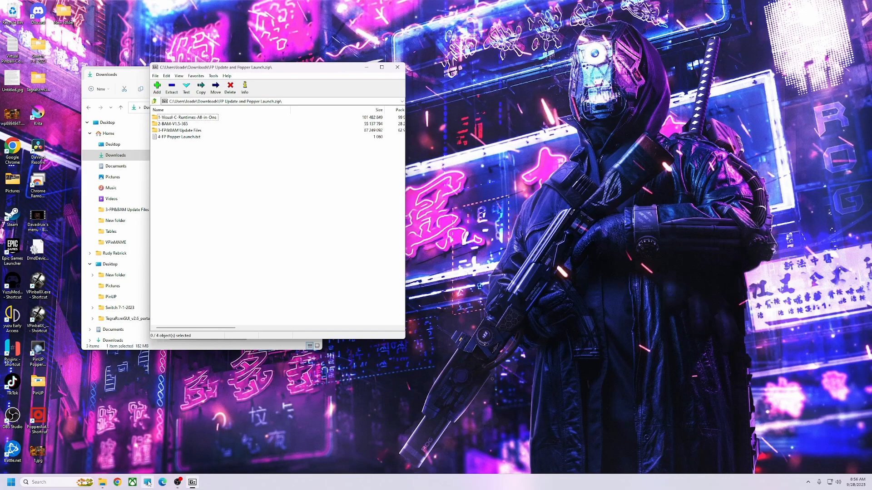
# Step: Show the C:\vPinball\VisualPinball\VPinMAME folder in a separate File Explorer window
pyautogui.click(148, 483)
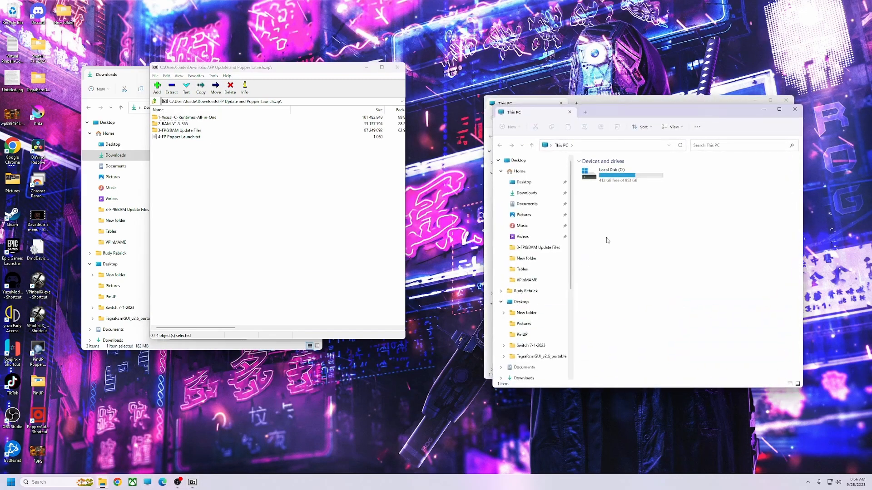
pyautogui.moveTo(725, 111); pyautogui.dragTo(402, 109)
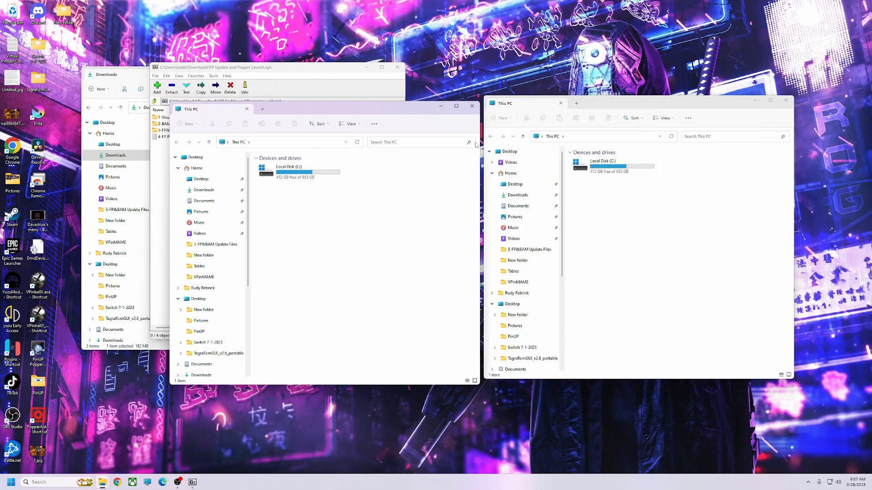
pyautogui.doubleClick(290, 173)
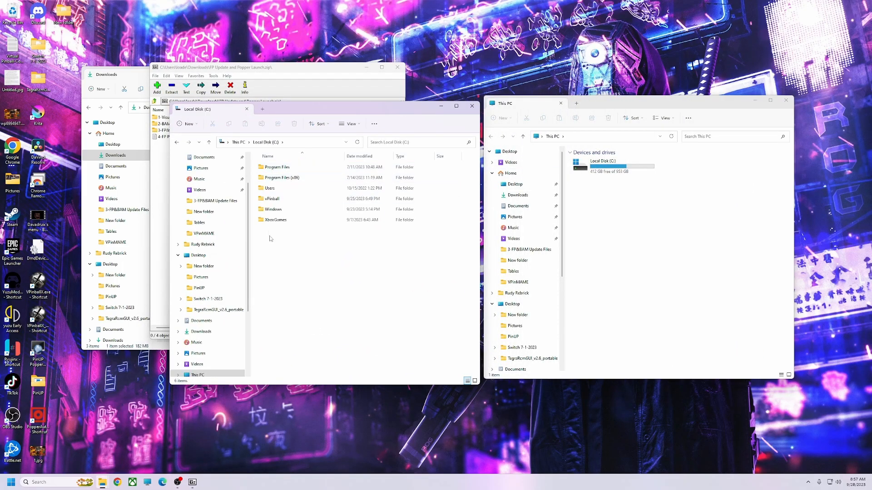
pyautogui.doubleClick(273, 200)
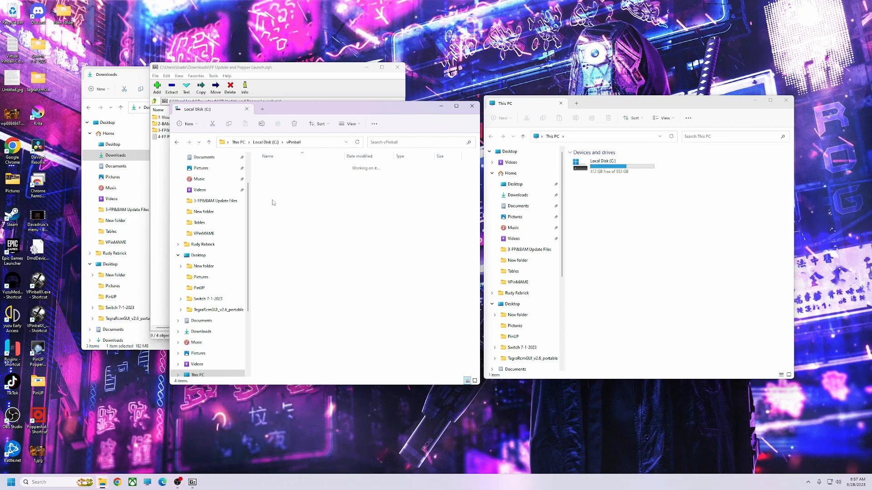
pyautogui.doubleClick(273, 200)
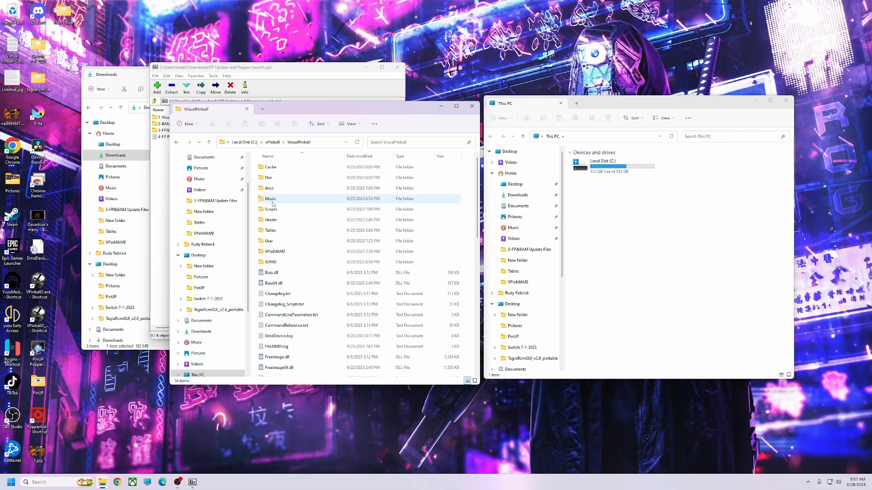
pyautogui.doubleClick(278, 252)
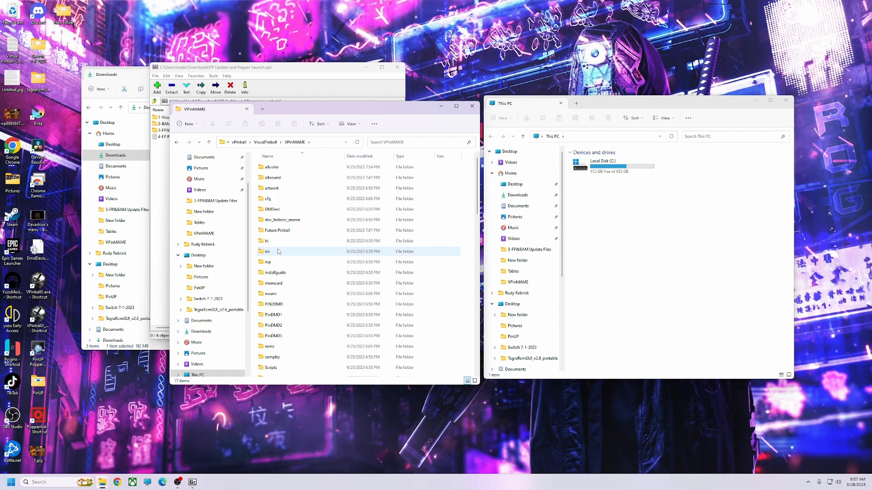
# Step: Show the C:\vPinball\FuturePinball folder in another File Explorer window beside the VPinMAME one
pyautogui.doubleClick(600, 167)
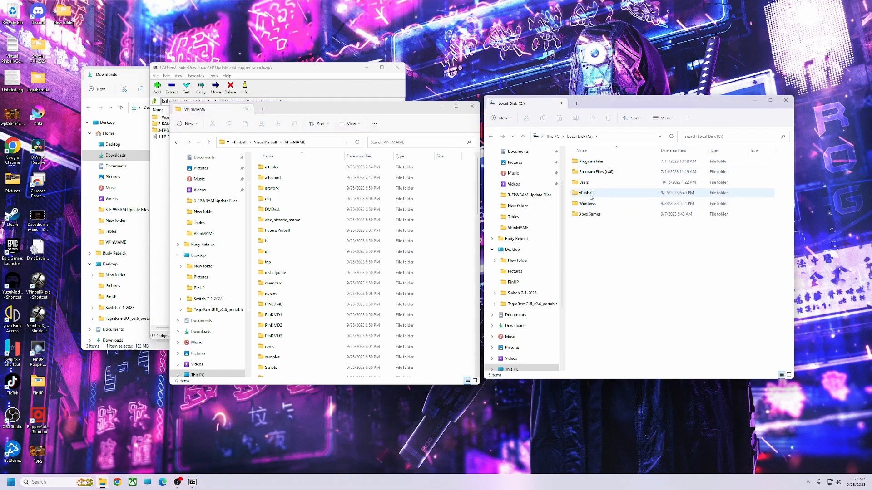
pyautogui.doubleClick(589, 194)
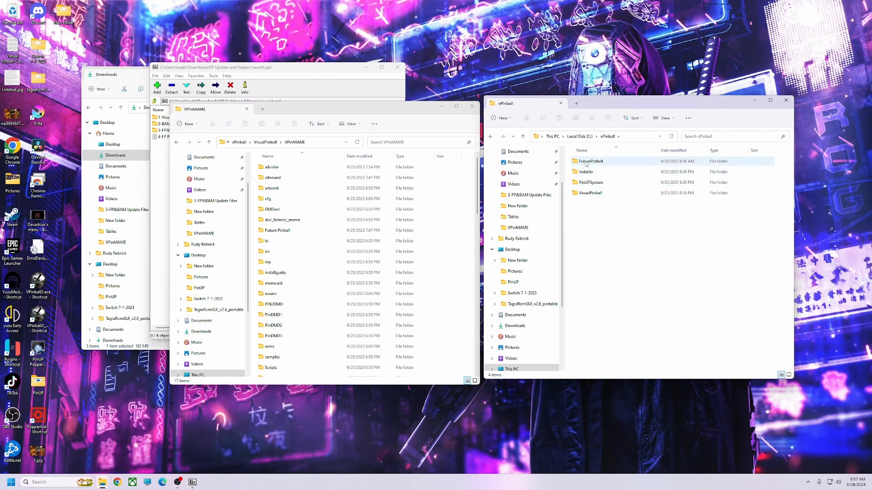
pyautogui.doubleClick(586, 162)
pyautogui.moveTo(667, 96); pyautogui.dragTo(732, 53)
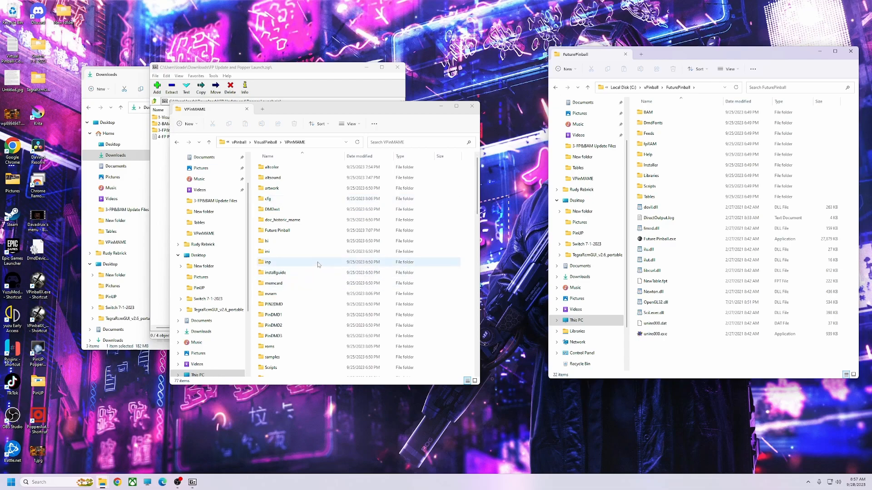
# Step: Copy the DMDext folder, DmdDevice.ini and dmdext.exe from the VPinMAME folder into the FuturePinball folder
pyautogui.click(267, 212)
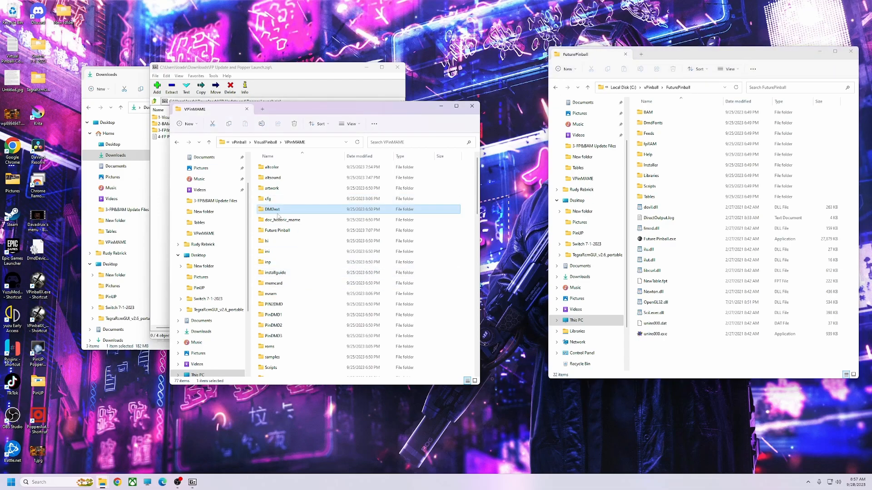
pyautogui.moveTo(476, 210); pyautogui.dragTo(475, 268)
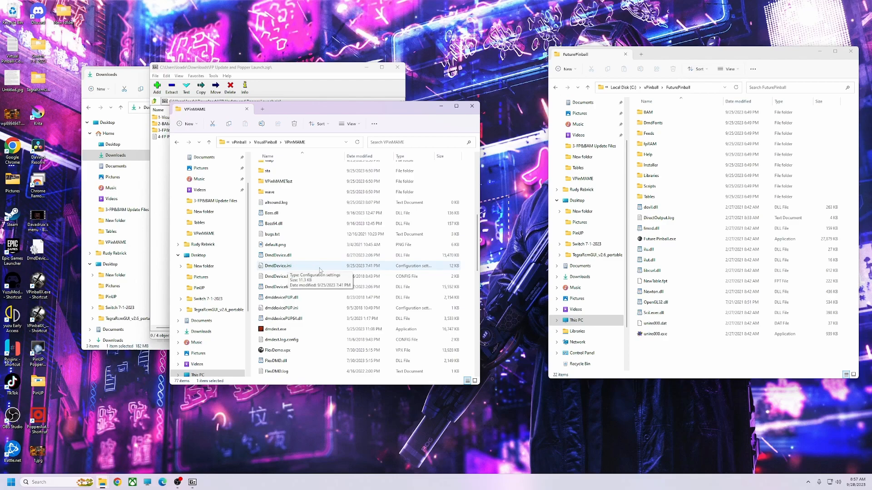
pyautogui.keyDown('ctrl'); pyautogui.click(274, 267); pyautogui.keyUp('ctrl')
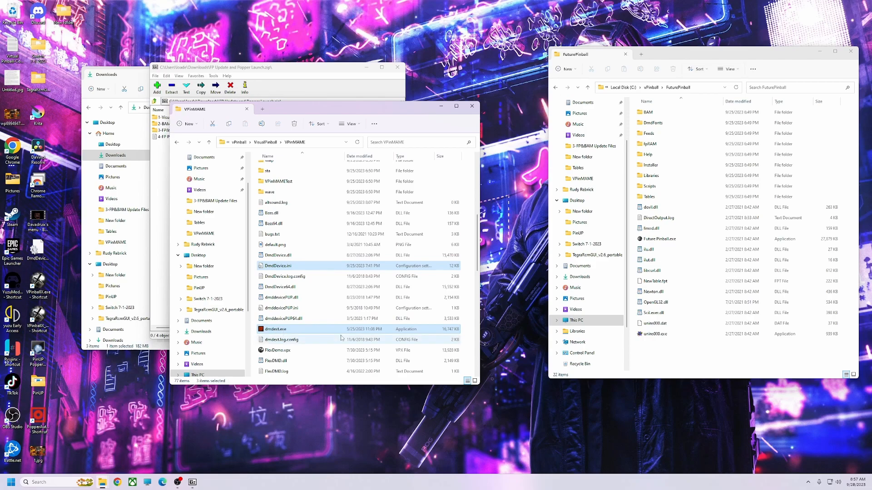
pyautogui.moveTo(277, 332); pyautogui.dragTo(684, 354)
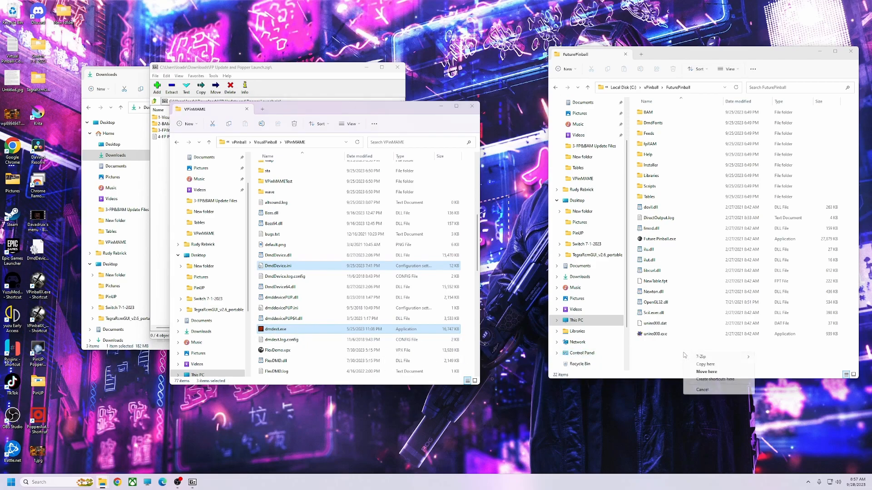
pyautogui.click(706, 365)
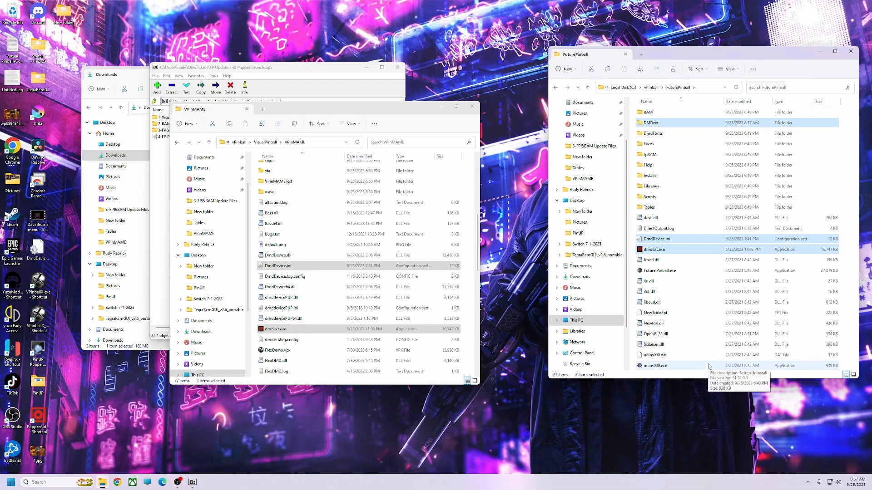
# Step: In the FuturePinball copy of DmdDevice.ini, delete everything from the [zedmd] section through the end of the file
pyautogui.moveTo(727, 56); pyautogui.dragTo(641, 58)
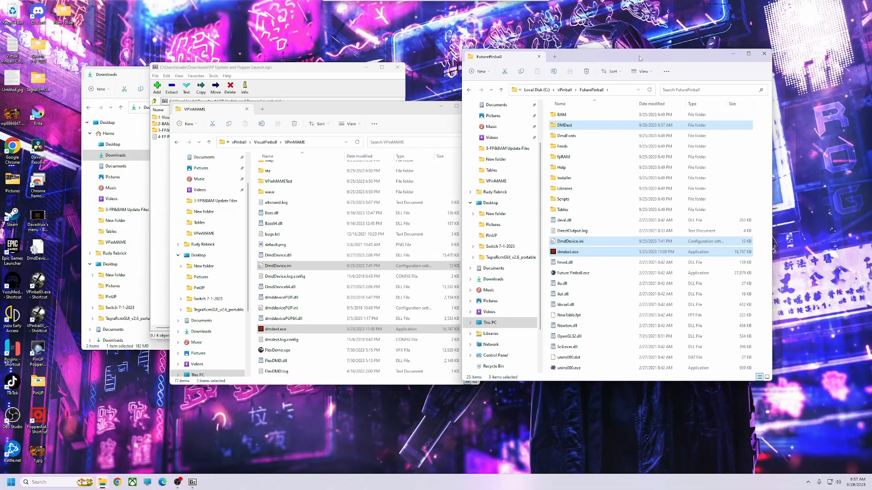
pyautogui.doubleClick(561, 244)
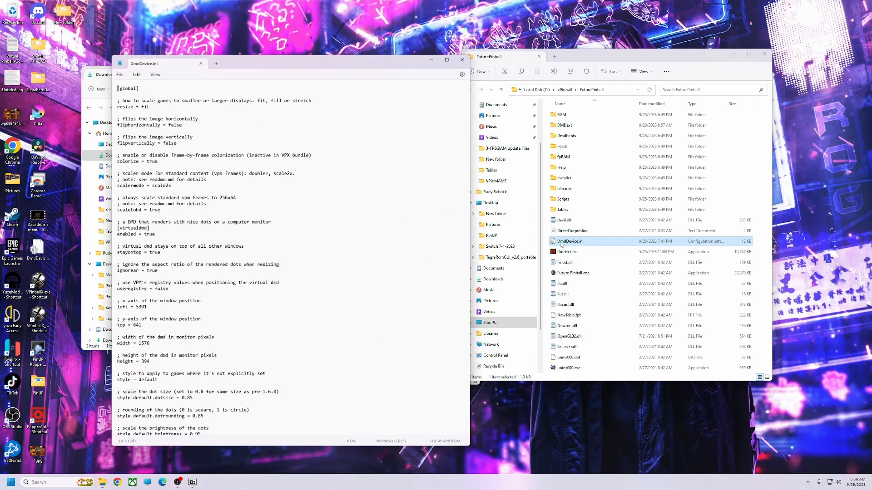
pyautogui.moveTo(471, 97); pyautogui.dragTo(467, 275)
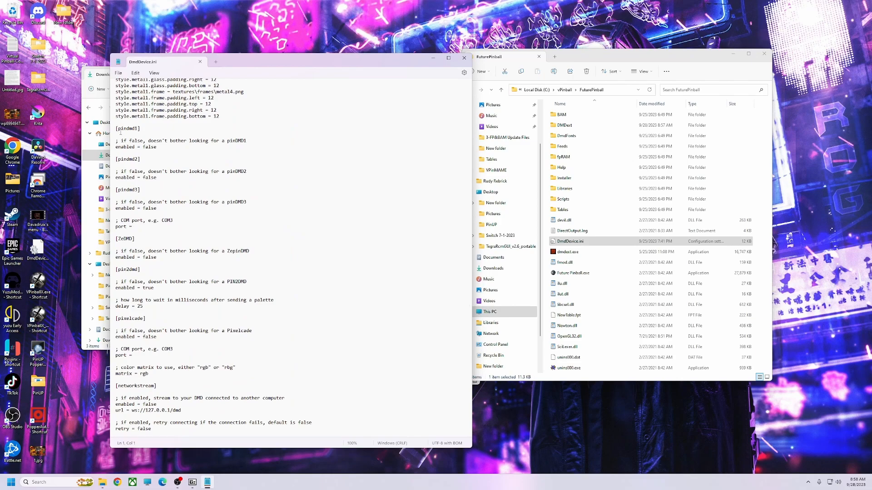
pyautogui.scroll(-20, 232, 295)
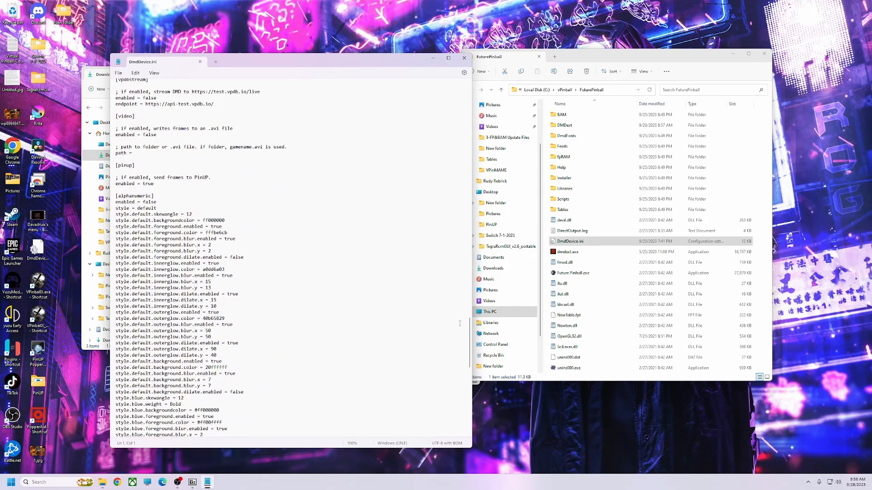
pyautogui.moveTo(470, 356); pyautogui.dragTo(459, 433)
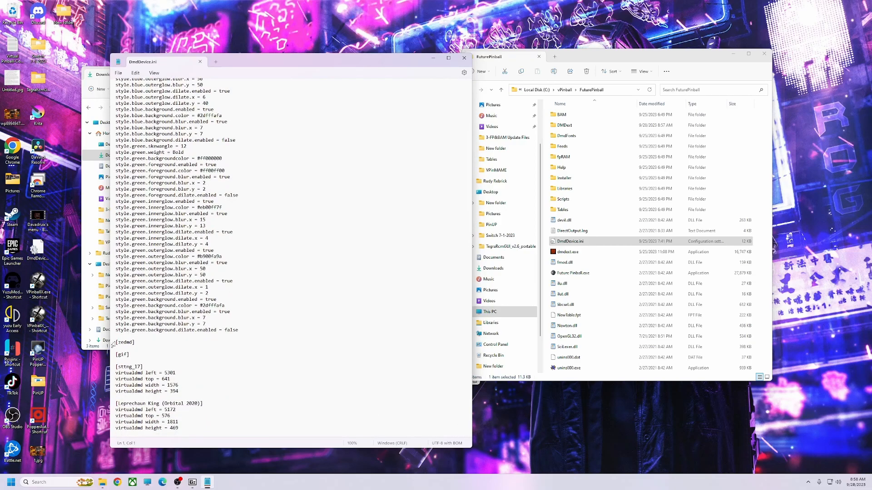
pyautogui.moveTo(117, 342); pyautogui.dragTo(238, 457)
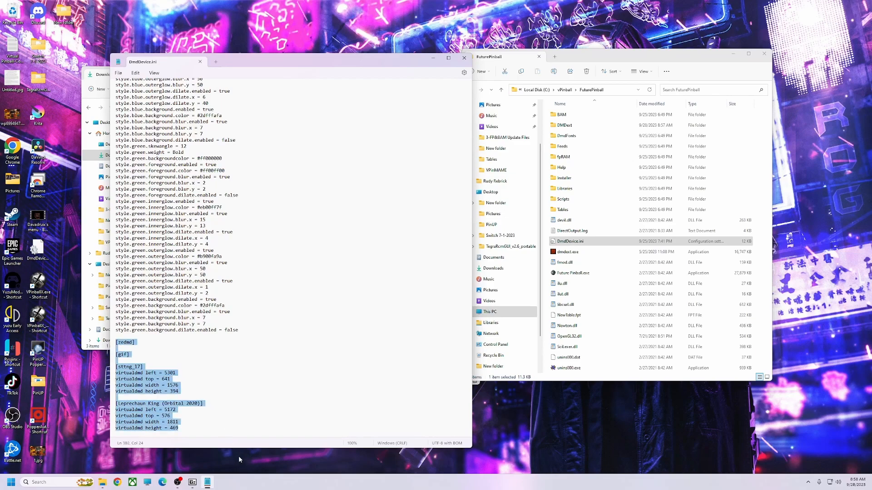
pyautogui.press('Delete')
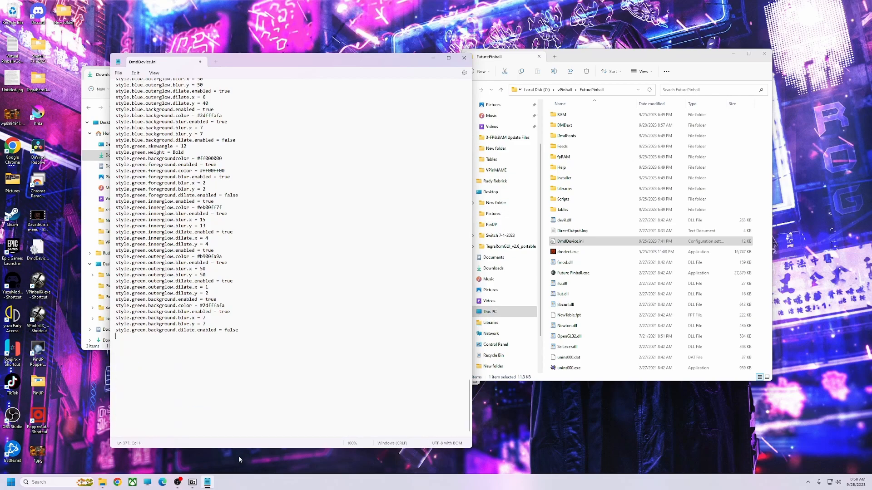
# Step: Close the edited DmdDevice.ini file and save its changes
pyautogui.moveTo(270, 66); pyautogui.dragTo(322, 72)
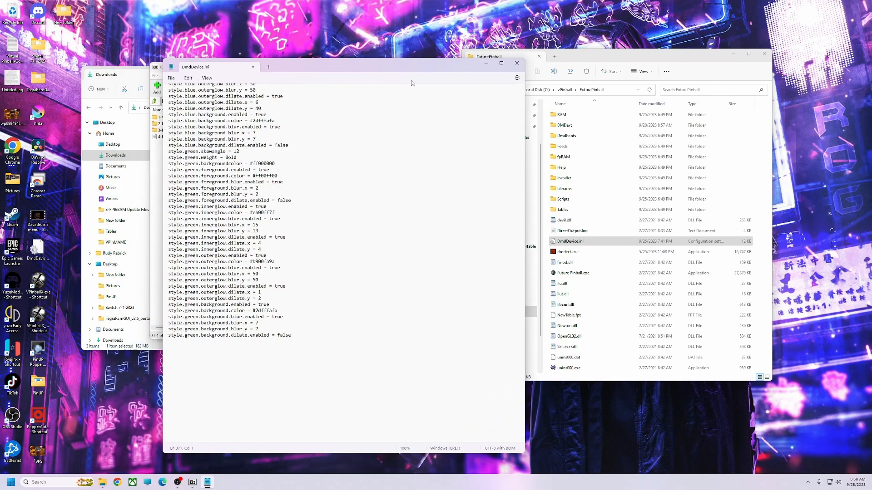
pyautogui.click(517, 66)
pyautogui.click(301, 275)
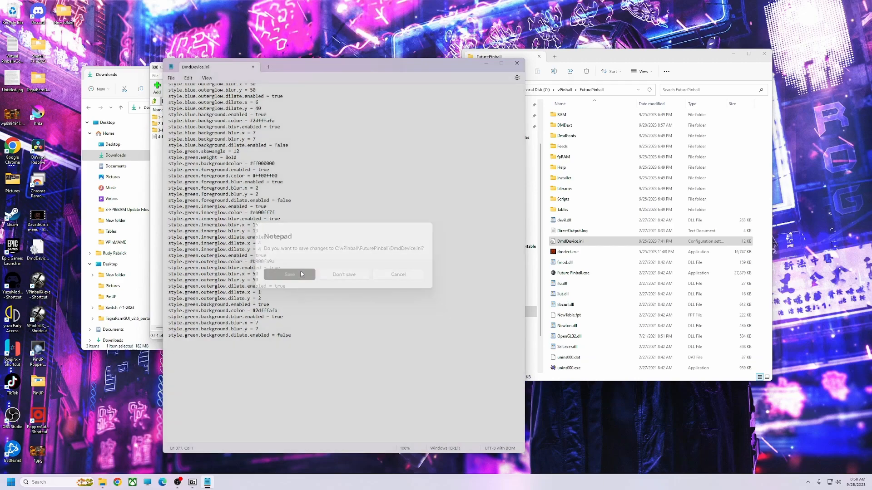
# Step: Close the VPinMAME window and open the 1-Visual-C-Runtimes-All-in-One folder inside the archive, keeping the Downloads folder uncovered
pyautogui.moveTo(350, 110); pyautogui.dragTo(285, 114)
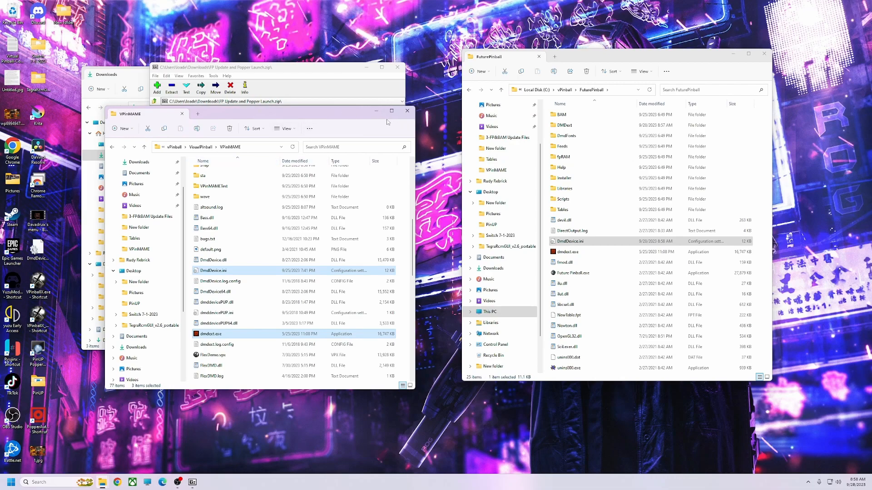
pyautogui.click(407, 111)
pyautogui.moveTo(268, 70); pyautogui.dragTo(265, 97)
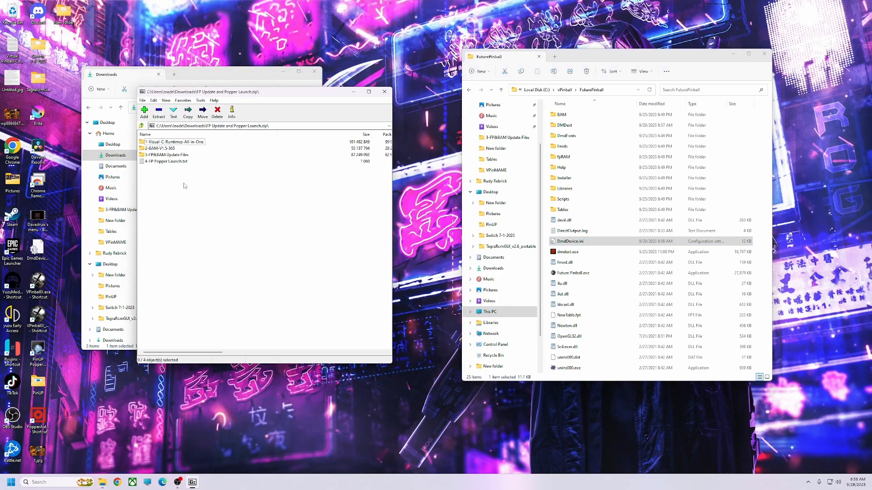
pyautogui.doubleClick(163, 143)
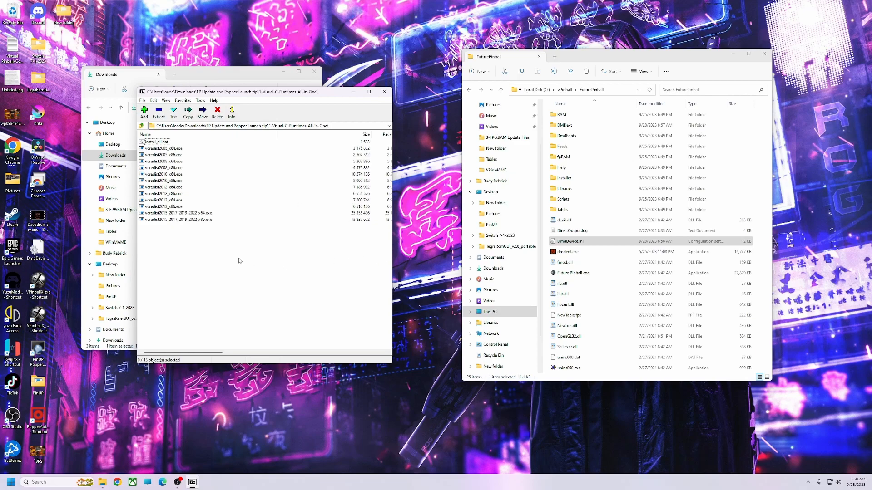
pyautogui.moveTo(269, 96); pyautogui.dragTo(499, 97)
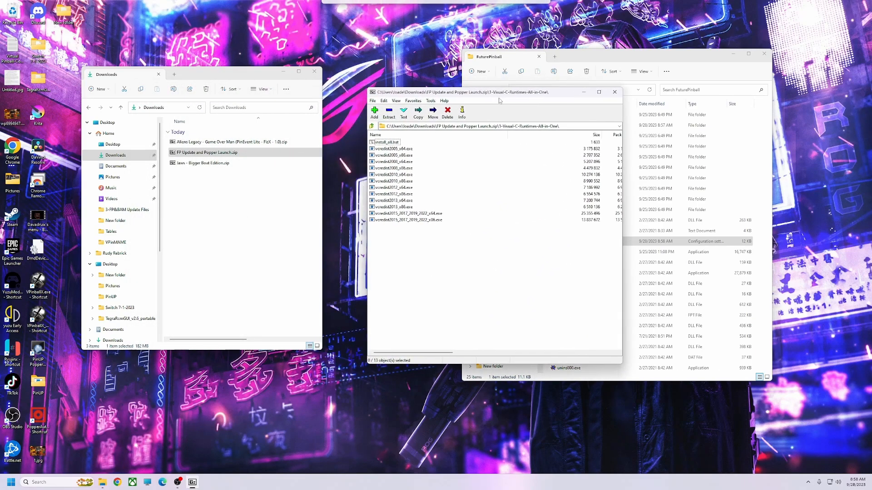
# Step: Extract all files of the Visual C runtimes folder from the archive into Downloads and run install_all.bat
pyautogui.click(387, 142)
pyautogui.keyDown('shift'); pyautogui.click(401, 221); pyautogui.keyUp('shift')
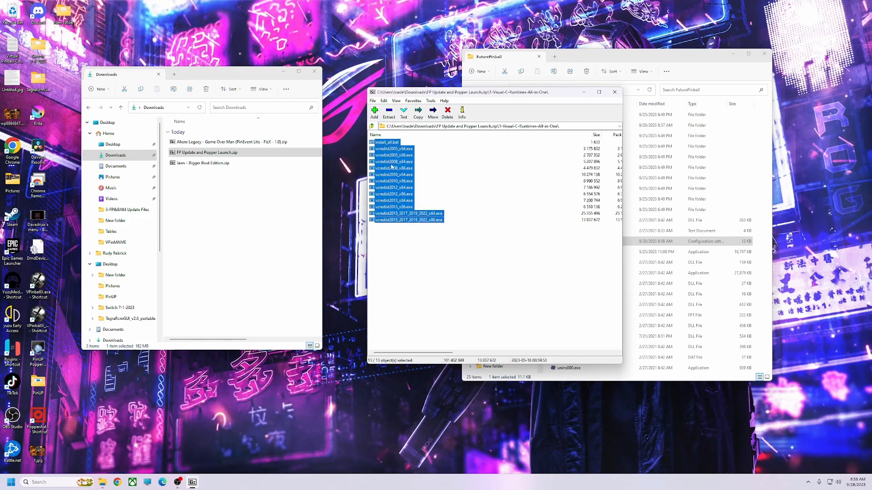
pyautogui.moveTo(390, 145); pyautogui.dragTo(241, 239)
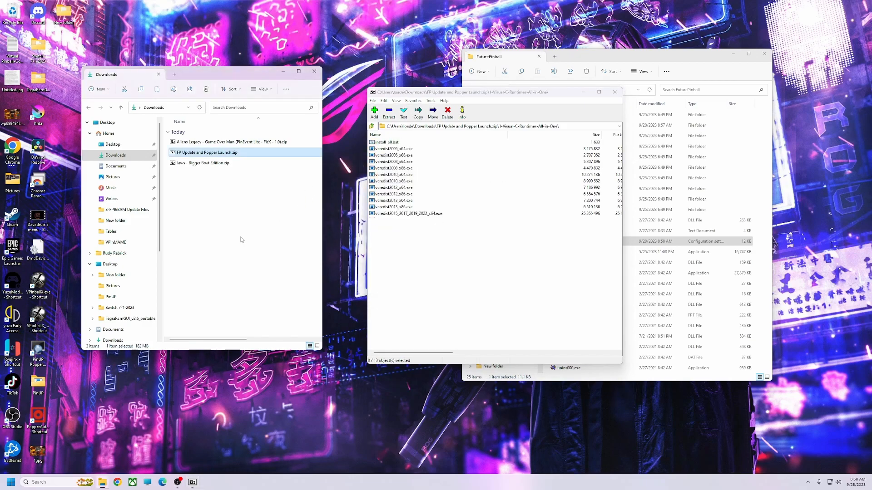
pyautogui.click(251, 320)
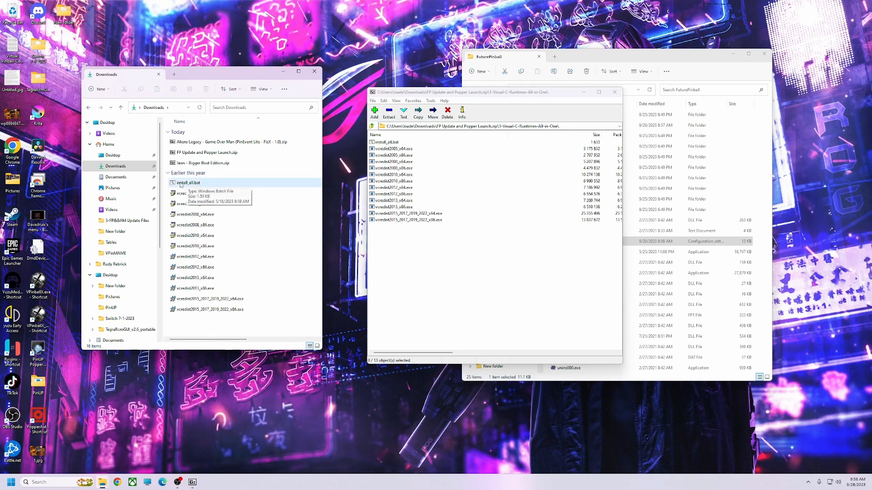
pyautogui.doubleClick(185, 183)
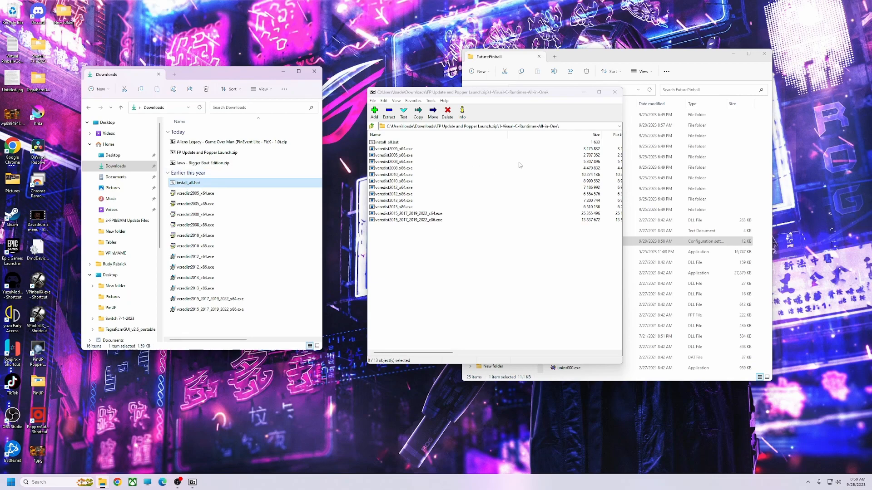
# Step: Reopen FP Update and Popper Launch.zip at its 2-BAM-V1.5-365 folder and place it beside FuturePinball's BAM folder
pyautogui.click(615, 92)
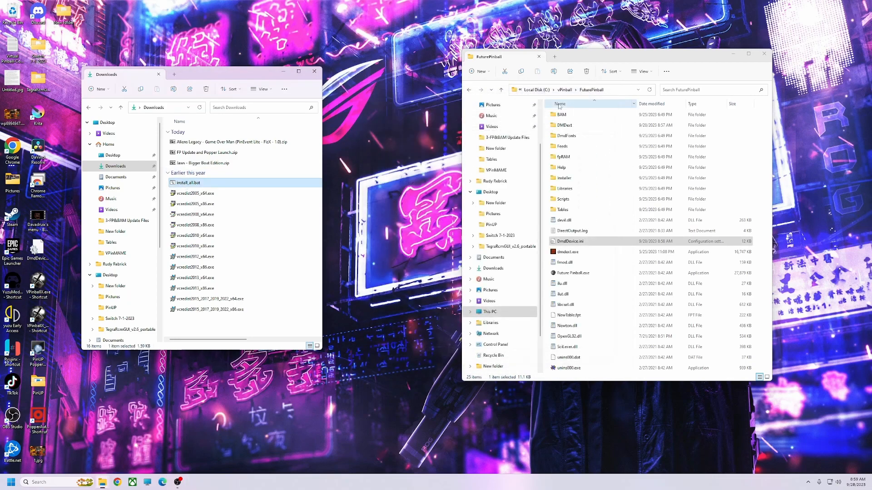
pyautogui.doubleClick(198, 154)
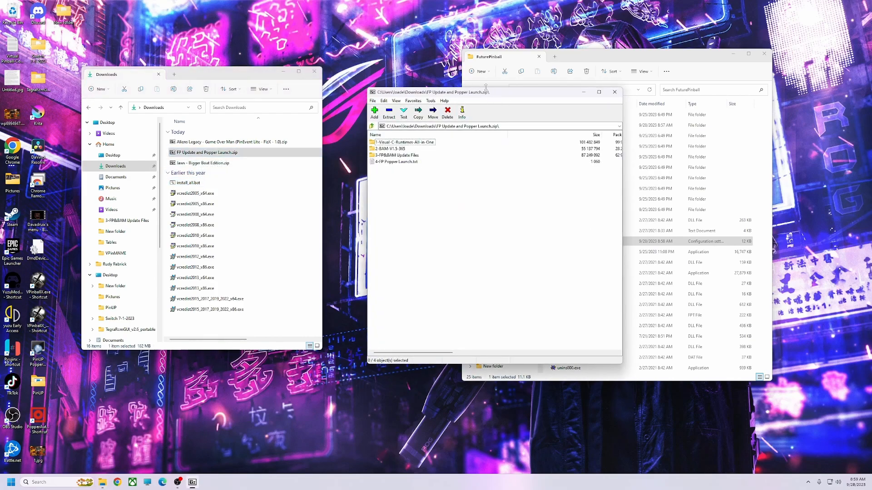
pyautogui.moveTo(512, 93); pyautogui.dragTo(274, 87)
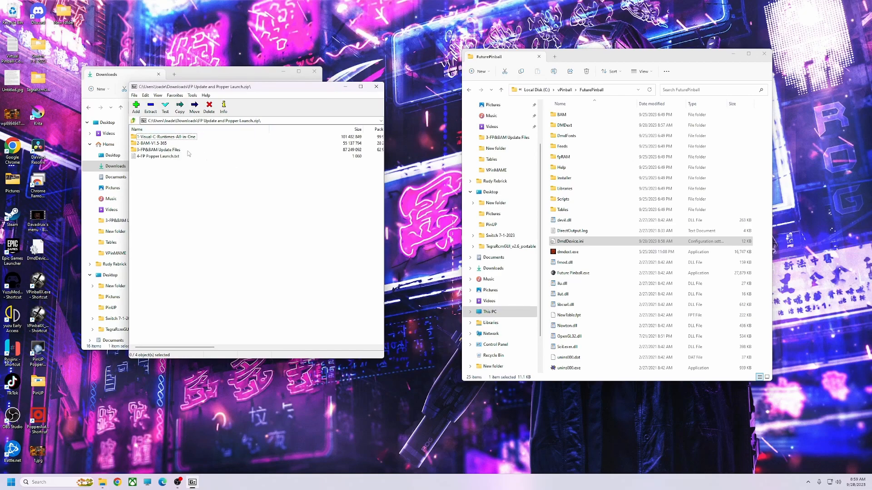
pyautogui.doubleClick(140, 144)
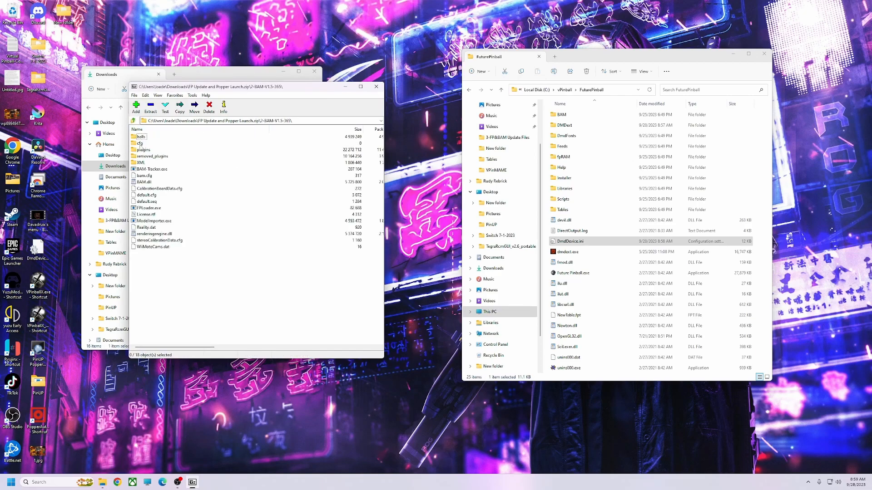
pyautogui.moveTo(594, 58); pyautogui.dragTo(659, 61)
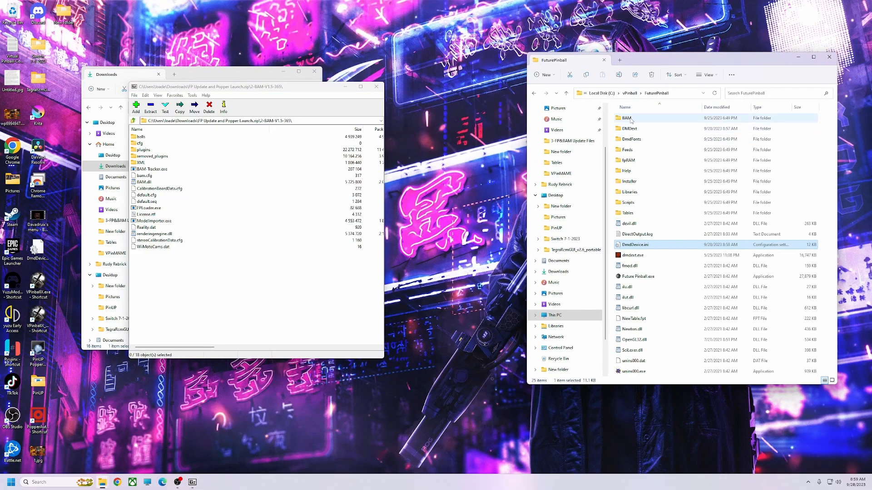
pyautogui.doubleClick(626, 118)
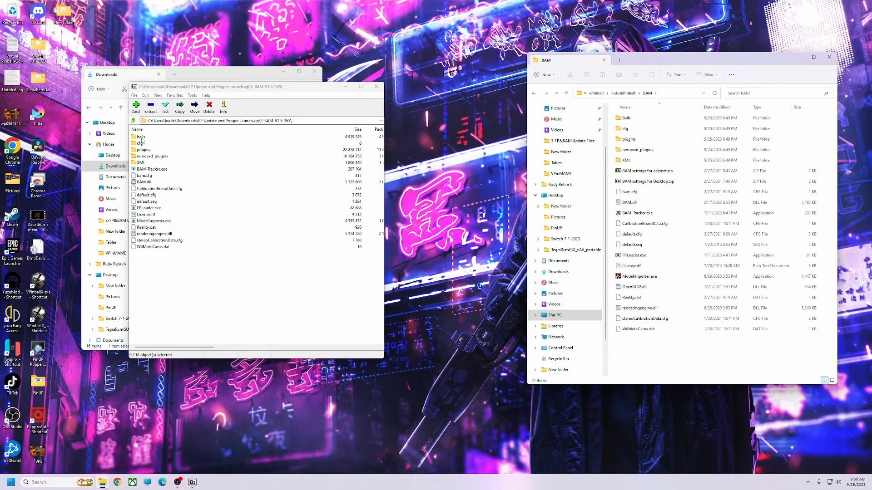
# Step: Copy everything in the archive's 2-BAM-V1.5-365 folder into FuturePinball's BAM folder, replacing the files with the same names
pyautogui.keyDown('shift'); pyautogui.click(153, 247); pyautogui.keyUp('shift')
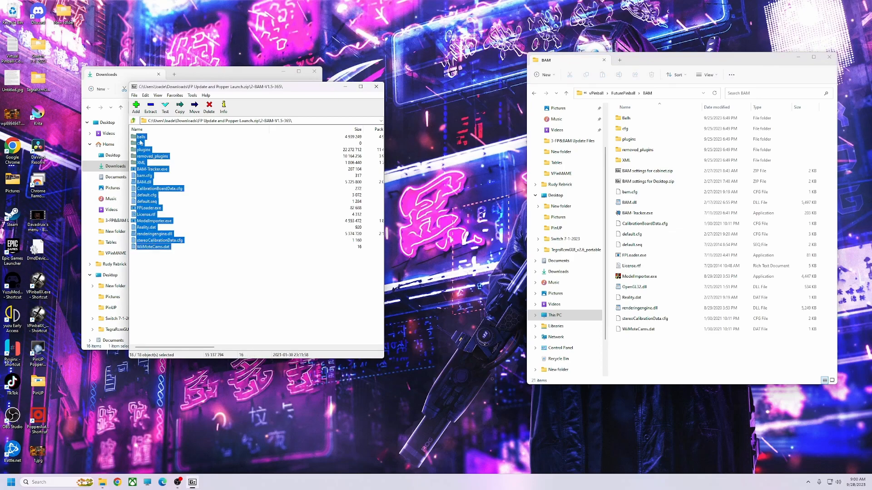
pyautogui.moveTo(140, 139); pyautogui.dragTo(686, 360)
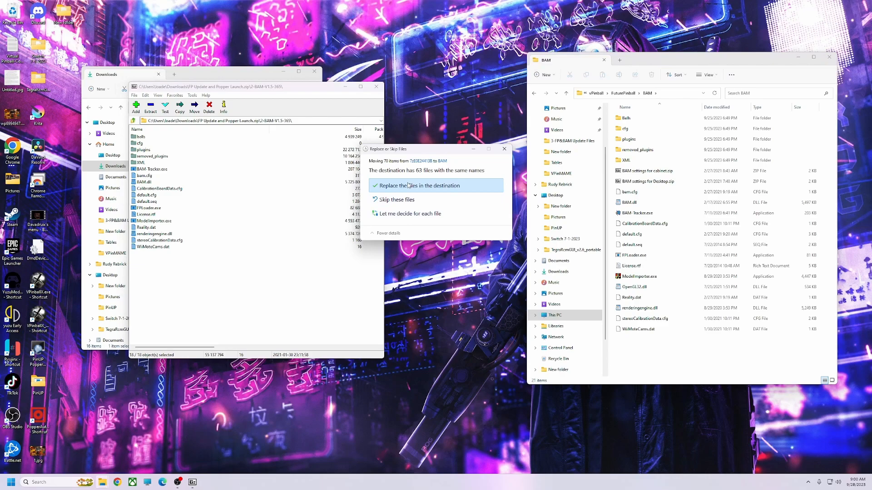
pyautogui.click(409, 186)
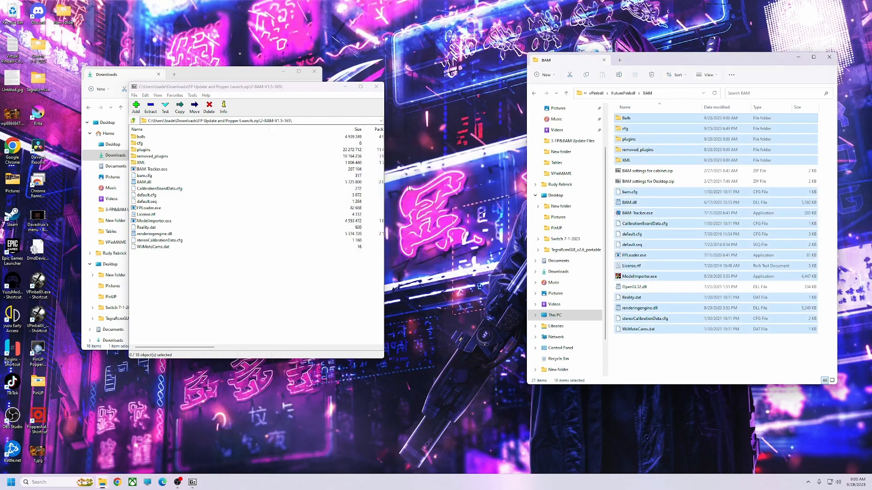
# Step: Reopen the update archive at its 3-FP&BAM Update Files folder, beside a taller window showing the main FuturePinball folder
pyautogui.moveTo(257, 93); pyautogui.dragTo(375, 115)
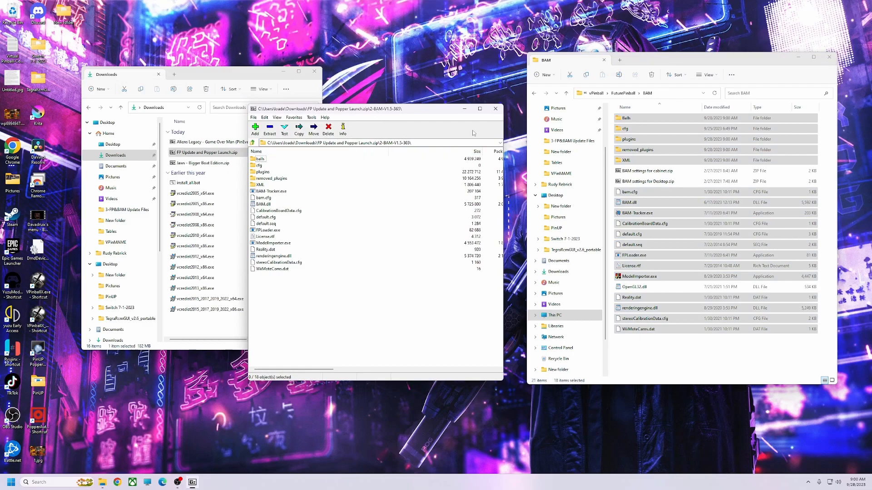
pyautogui.click(496, 108)
pyautogui.doubleClick(218, 153)
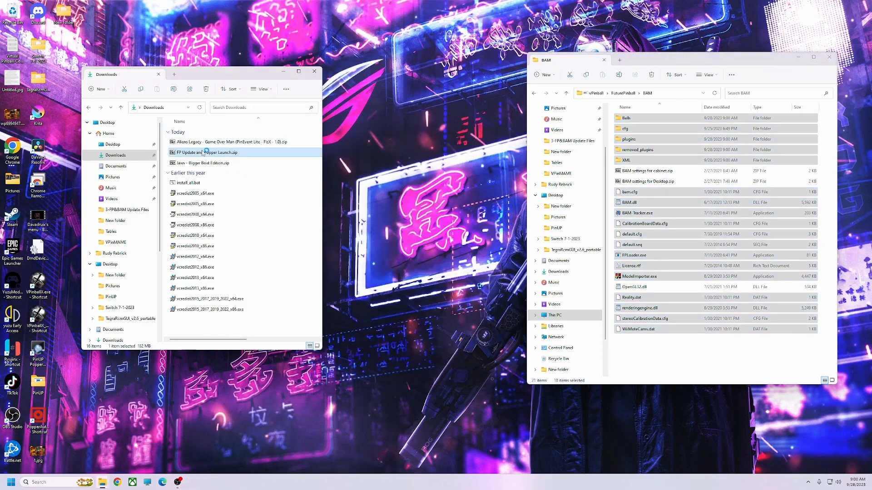
pyautogui.moveTo(350, 107); pyautogui.dragTo(312, 94)
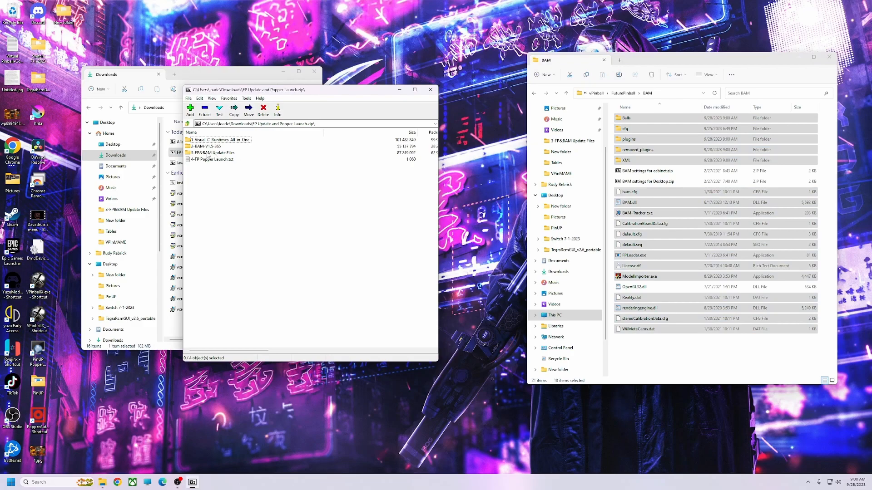
pyautogui.doubleClick(206, 154)
pyautogui.moveTo(672, 58); pyautogui.dragTo(679, 60)
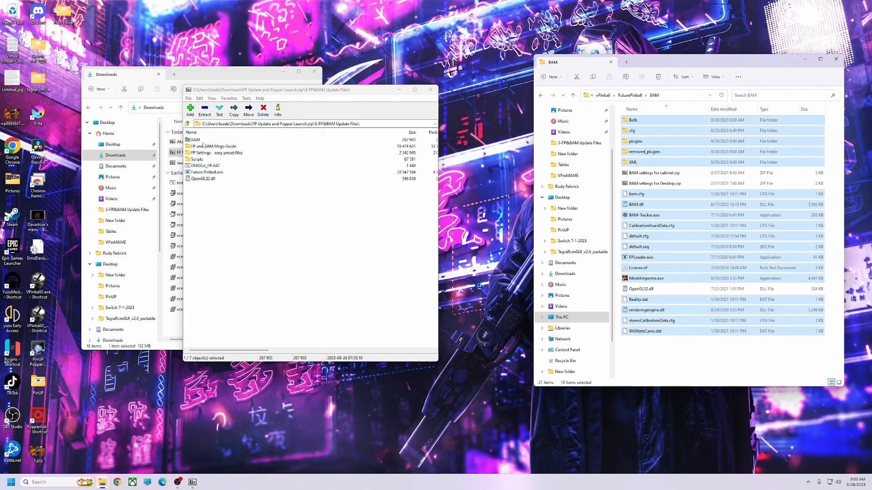
pyautogui.click(541, 95)
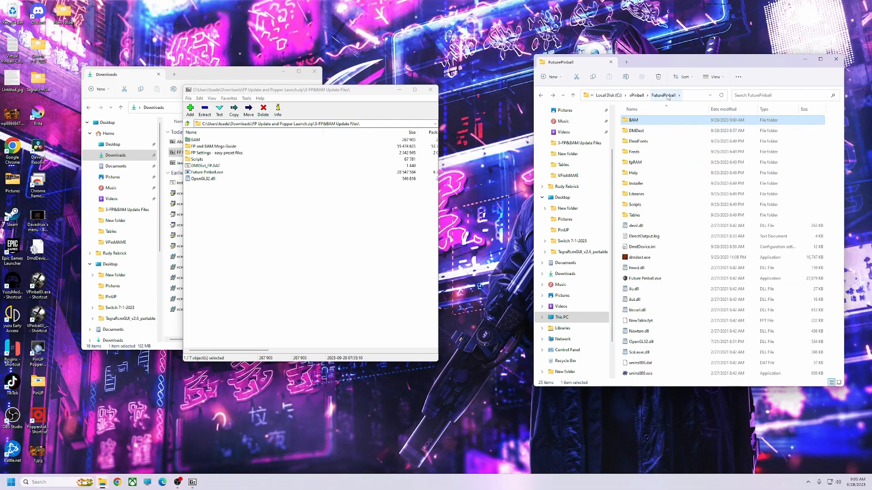
pyautogui.moveTo(694, 62); pyautogui.dragTo(618, 39)
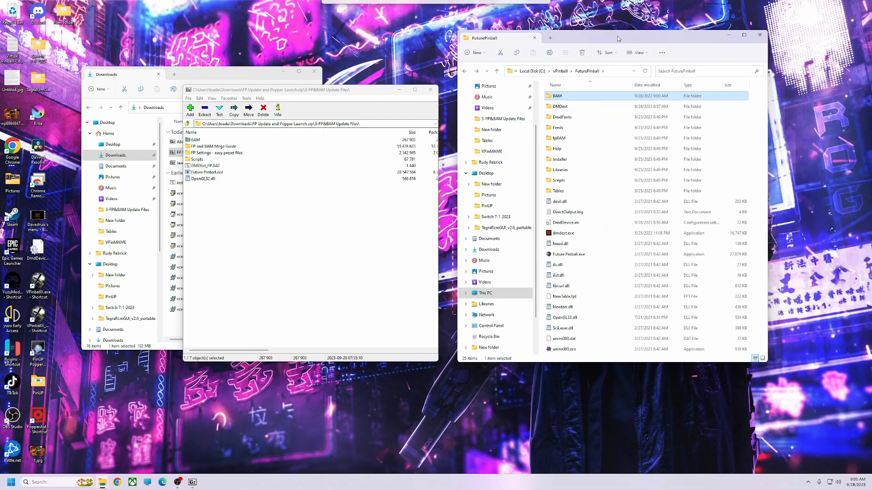
pyautogui.moveTo(613, 361); pyautogui.dragTo(613, 438)
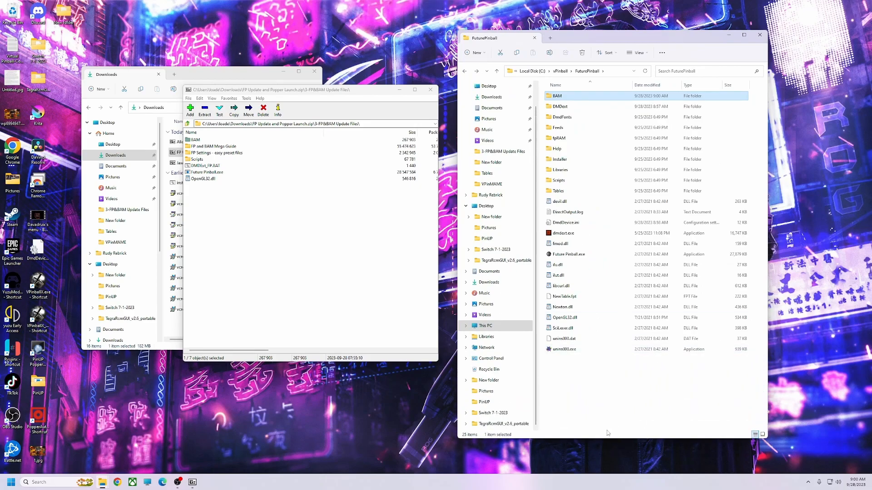
# Step: Copy all items of the 3-FP&BAM Update Files folder into the FuturePinball folder, replacing the existing files
pyautogui.click(196, 139)
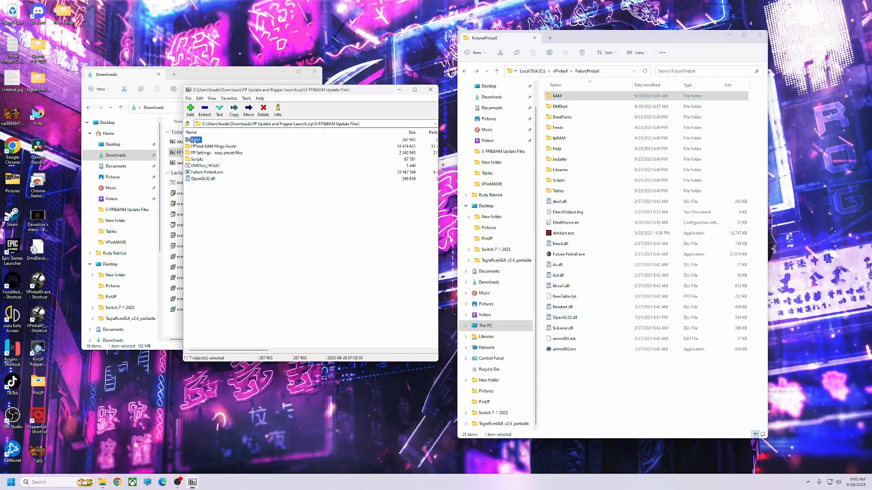
pyautogui.keyDown('shift'); pyautogui.click(198, 181); pyautogui.keyUp('shift')
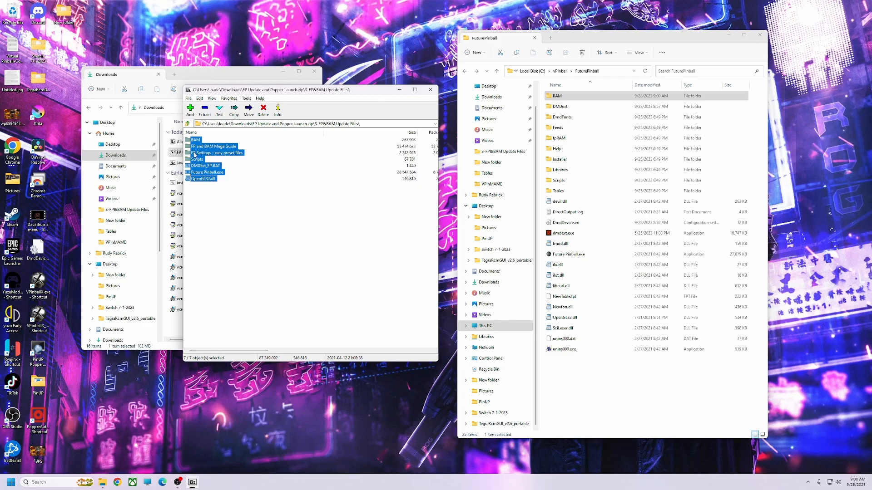
pyautogui.moveTo(232, 175); pyautogui.dragTo(604, 412)
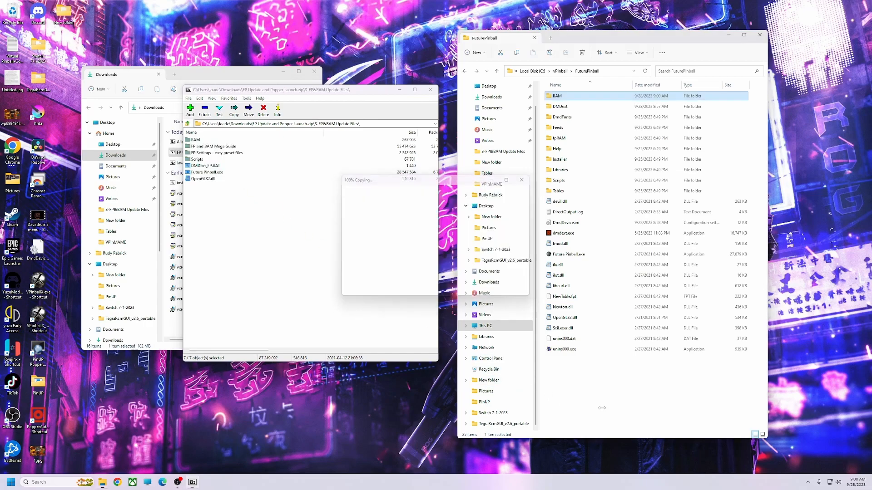
pyautogui.click(394, 185)
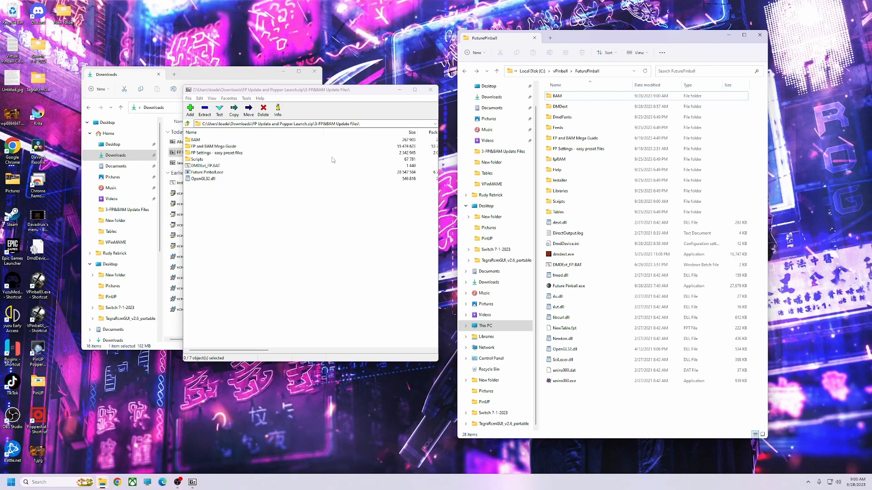
# Step: Extract bam.cfg, default.cfg and Reality.dat from BAM settings for cabinet.zip into the BAM folder, replacing the existing files, and close the archive
pyautogui.click(554, 98)
pyautogui.doubleClick(554, 98)
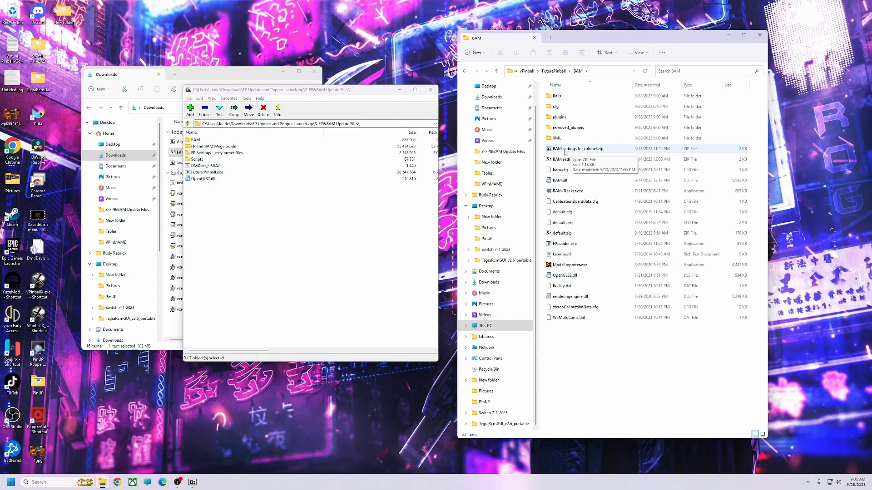
pyautogui.doubleClick(565, 151)
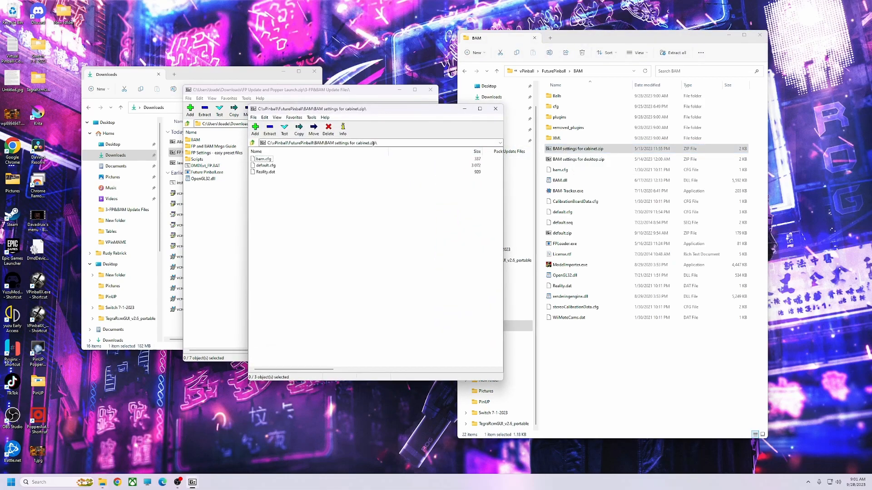
pyautogui.click(263, 160)
pyautogui.keyDown('shift'); pyautogui.click(265, 172); pyautogui.keyUp('shift')
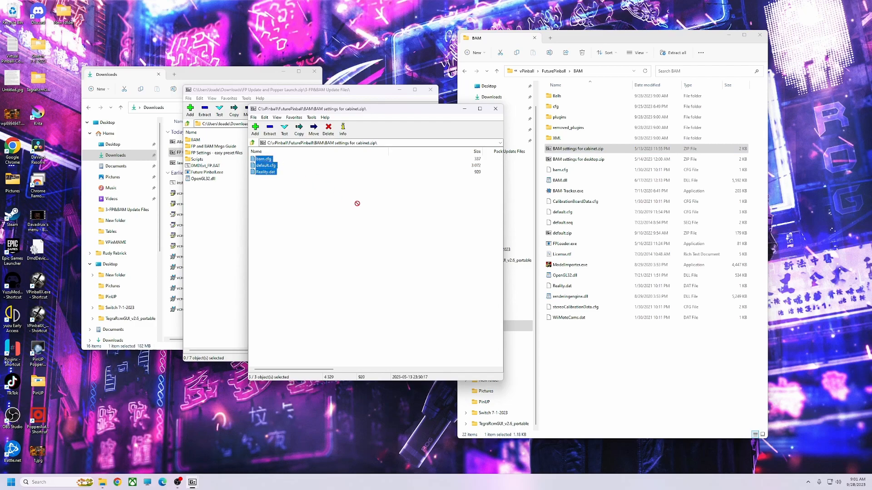
pyautogui.moveTo(593, 359); pyautogui.dragTo(593, 359)
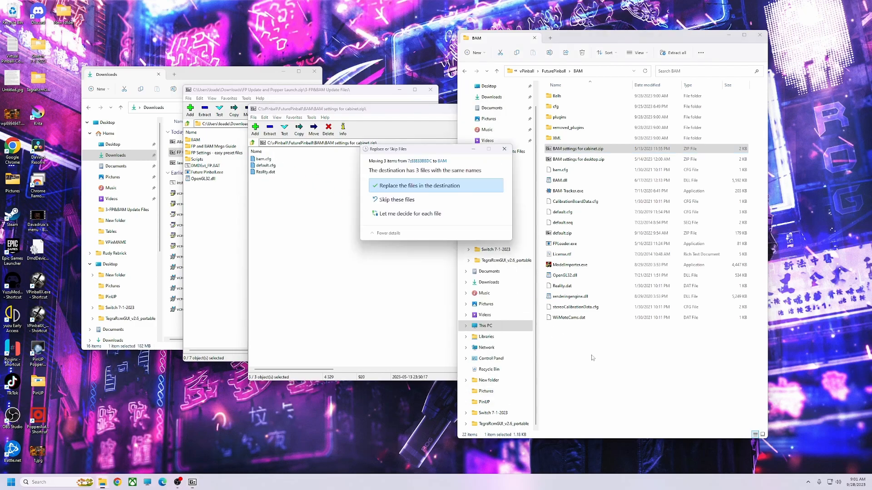
pyautogui.click(404, 189)
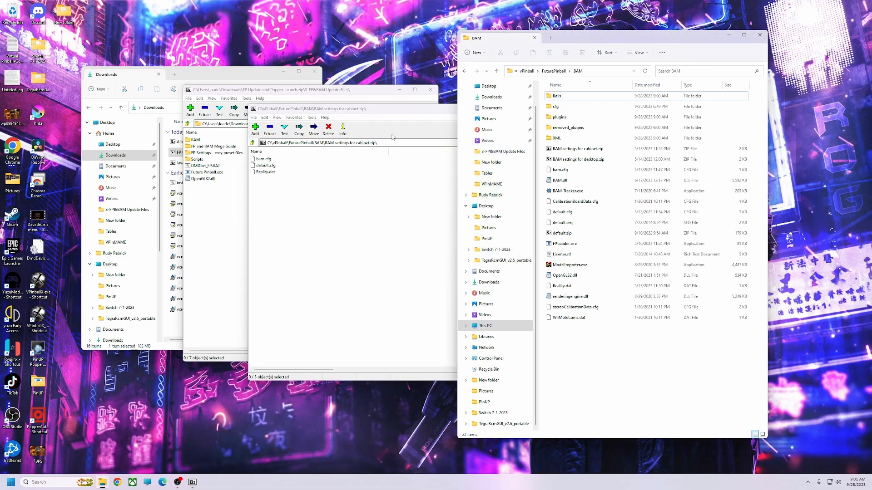
pyautogui.moveTo(413, 113); pyautogui.dragTo(383, 127)
pyautogui.click(466, 122)
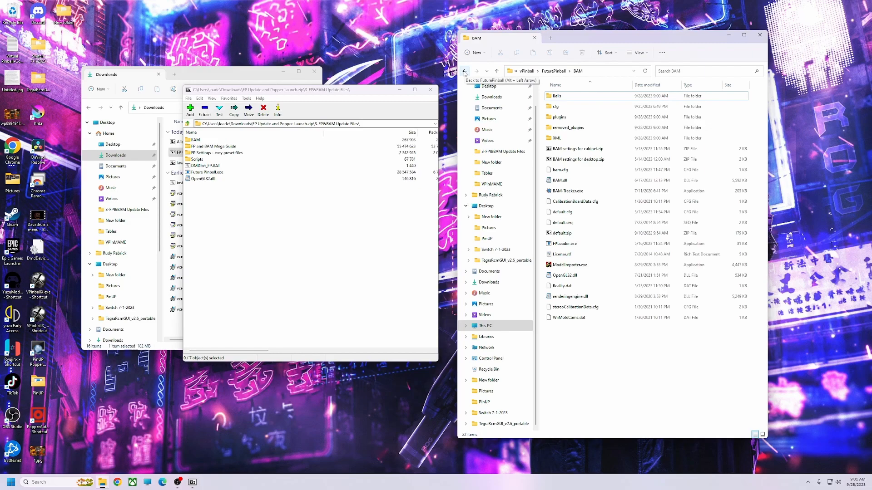
# Step: Return to the FuturePinball folder and open its FP Settings - easy preset files folder
pyautogui.click(464, 71)
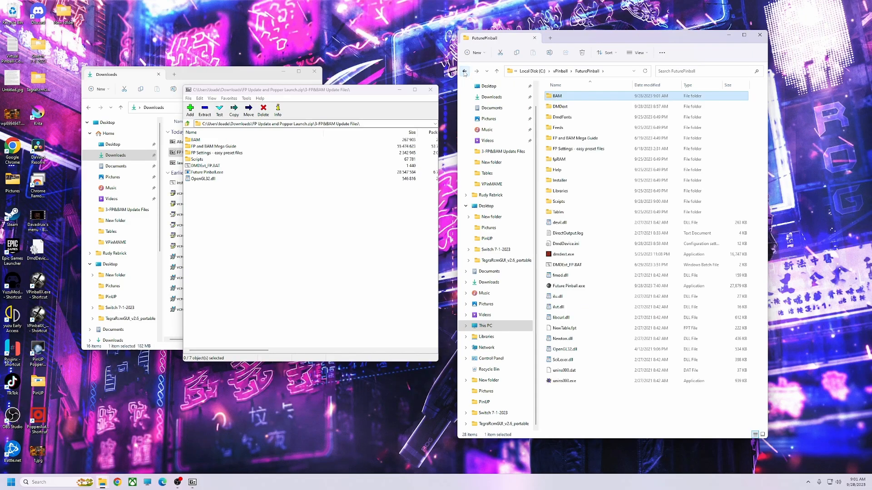
pyautogui.doubleClick(573, 151)
pyautogui.moveTo(620, 32); pyautogui.dragTo(652, 65)
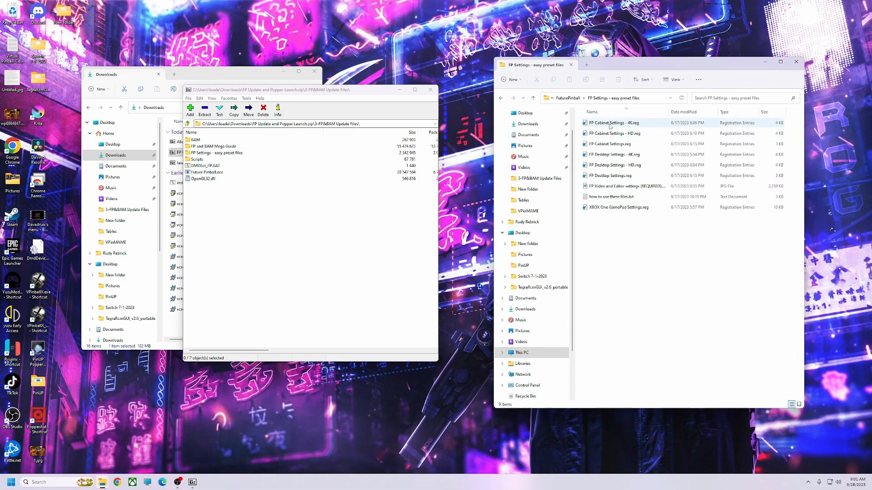
# Step: Read how to use these files.txt to see which registry preset fits each screen setup, and close it
pyautogui.doubleClick(603, 198)
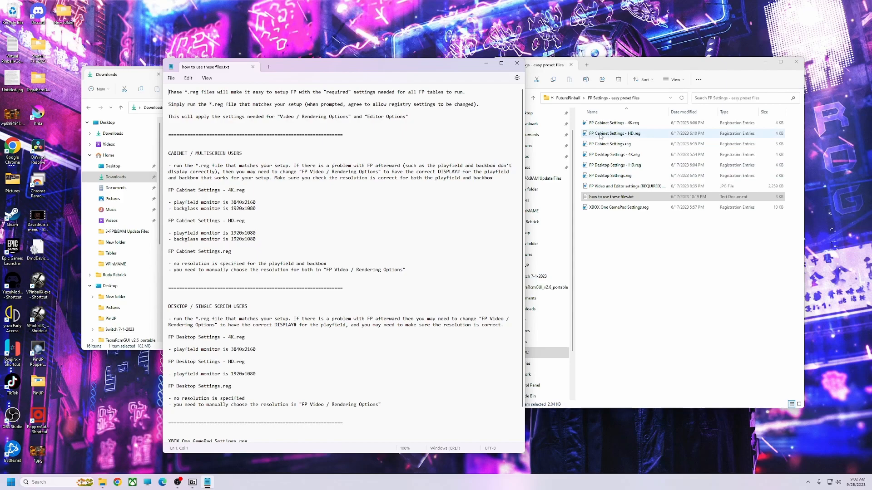
pyautogui.moveTo(452, 69); pyautogui.dragTo(432, 54)
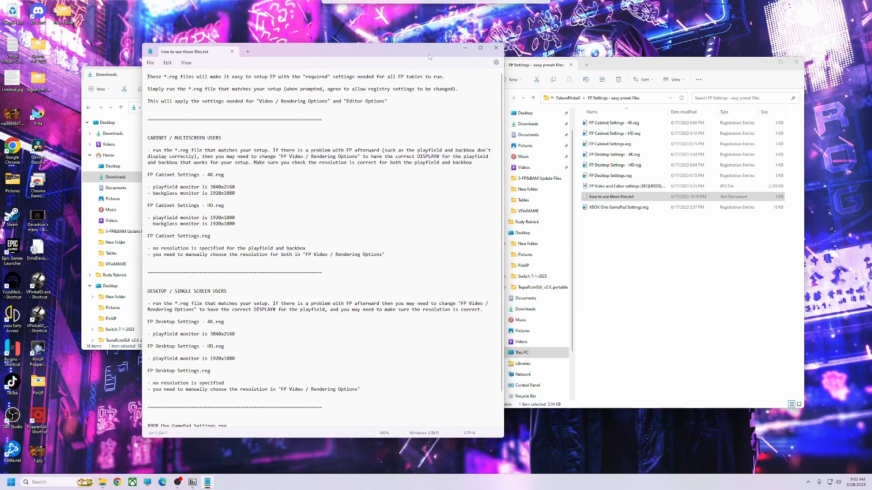
pyautogui.click(495, 48)
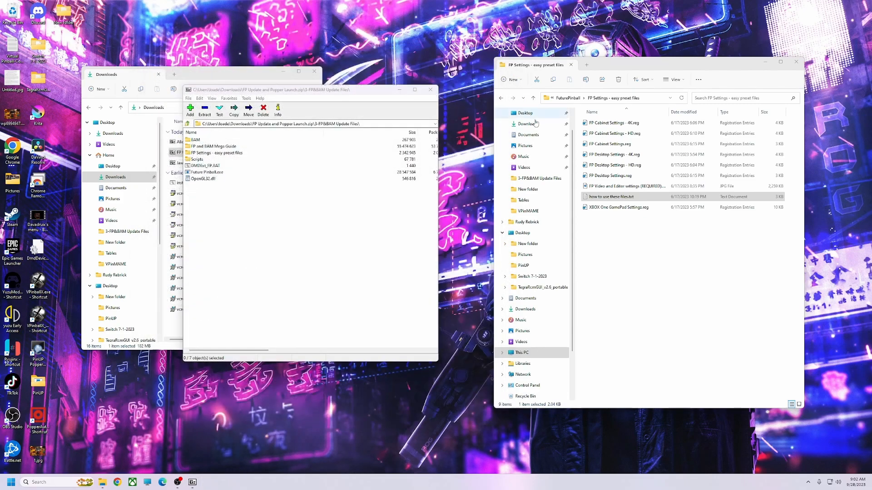
# Step: Run FP Cabinet Settings.reg and agree to add its settings to the registry
pyautogui.doubleClick(605, 145)
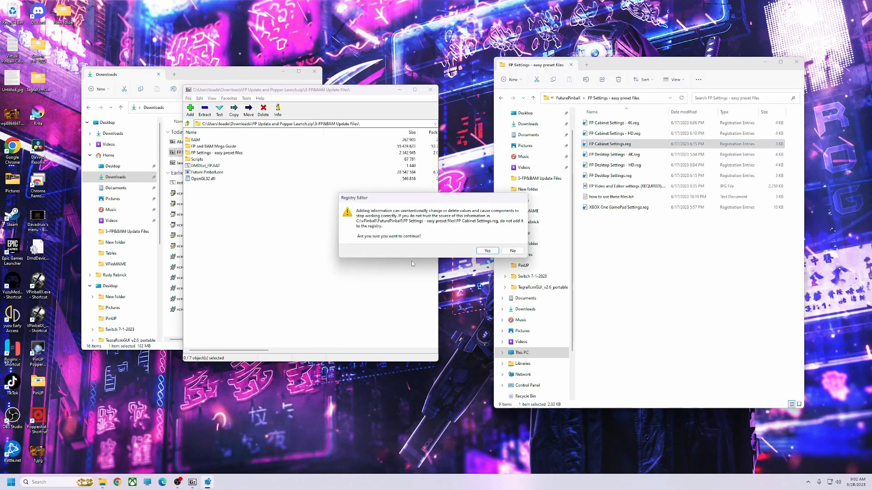
pyautogui.click(495, 252)
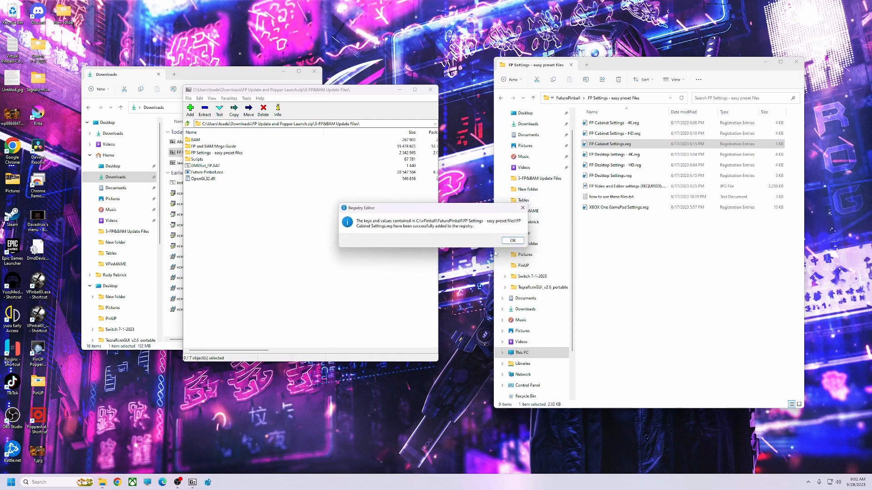
pyautogui.click(520, 245)
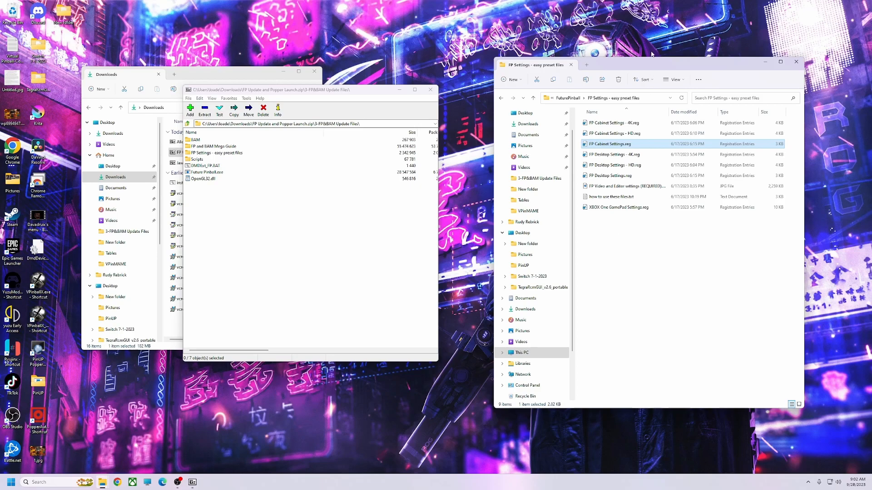
pyautogui.moveTo(651, 66); pyautogui.dragTo(633, 53)
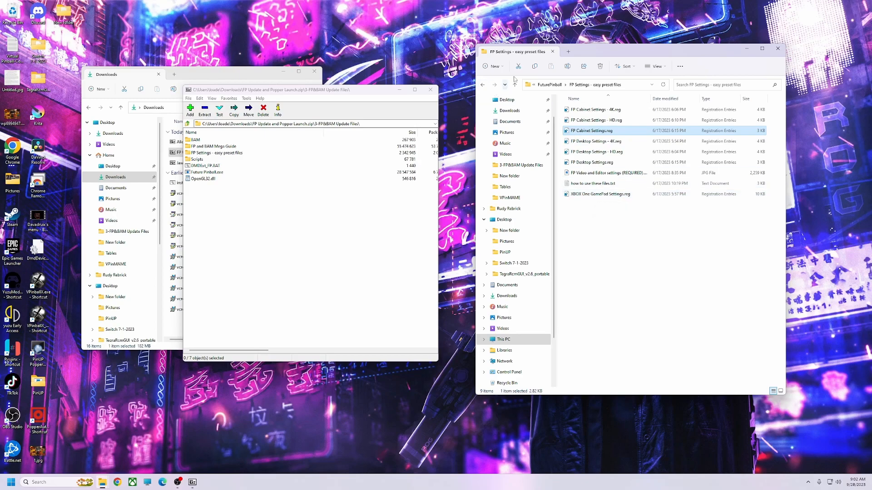
# Step: Return to the FuturePinball folder and close the update archive and the Downloads window
pyautogui.click(483, 84)
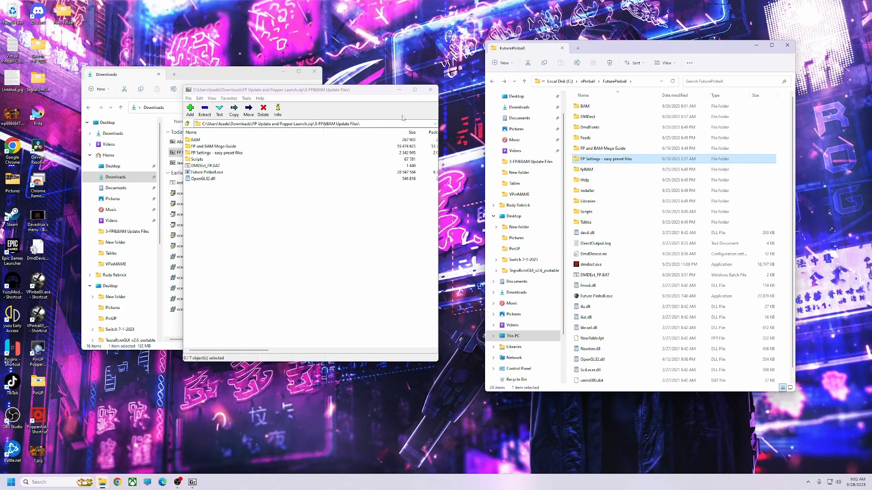
pyautogui.click(432, 92)
pyautogui.moveTo(643, 47); pyautogui.dragTo(611, 41)
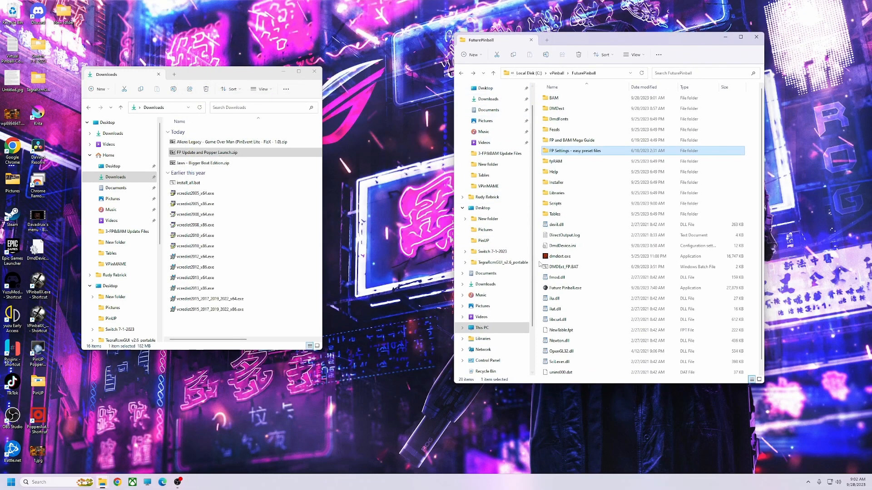
pyautogui.click(313, 71)
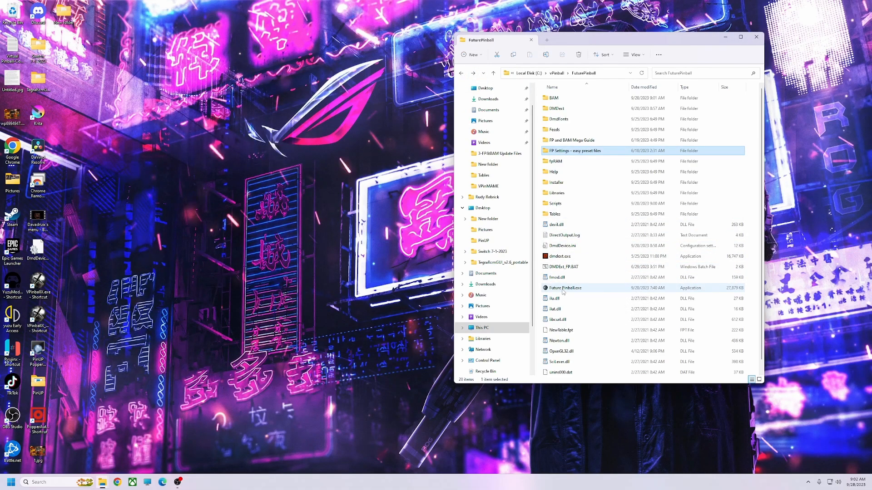
# Step: Open the BAM folder, start Future Pinball through FPLoader.exe and place its editor window in view
pyautogui.doubleClick(551, 98)
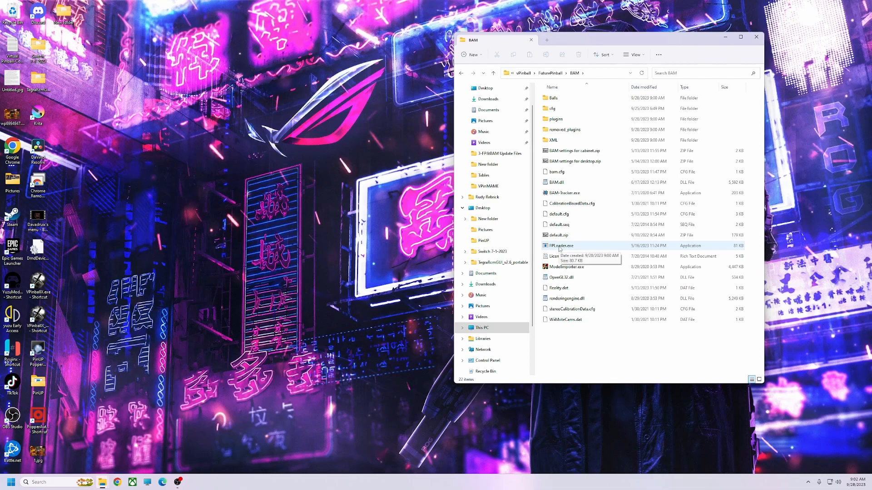
pyautogui.doubleClick(559, 247)
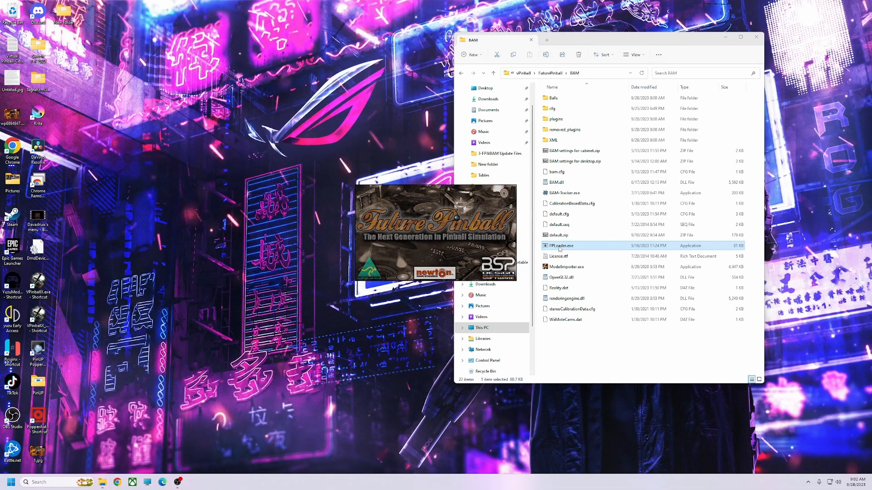
pyautogui.moveTo(546, 156); pyautogui.dragTo(478, 136)
pyautogui.moveTo(426, 134); pyautogui.dragTo(455, 143)
# Step: Review Future Pinball's Editor Options and accept them as they are
pyautogui.click(369, 151)
pyautogui.moveTo(391, 150)
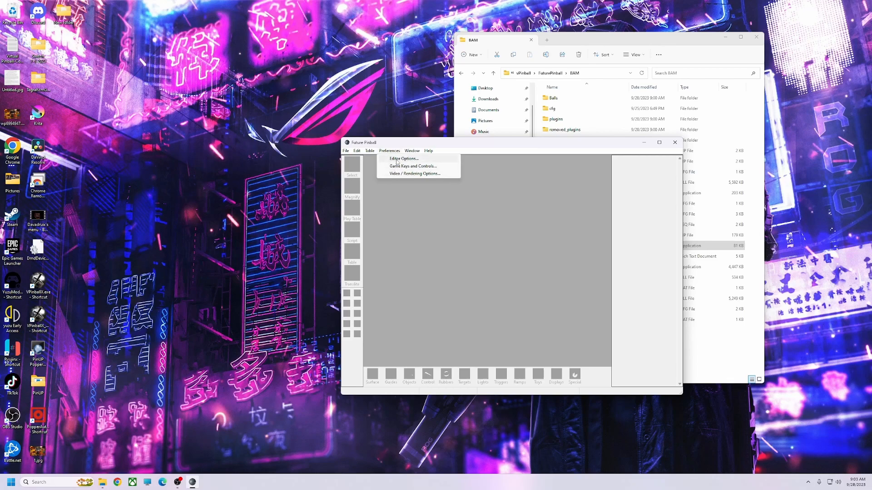
pyautogui.click(397, 160)
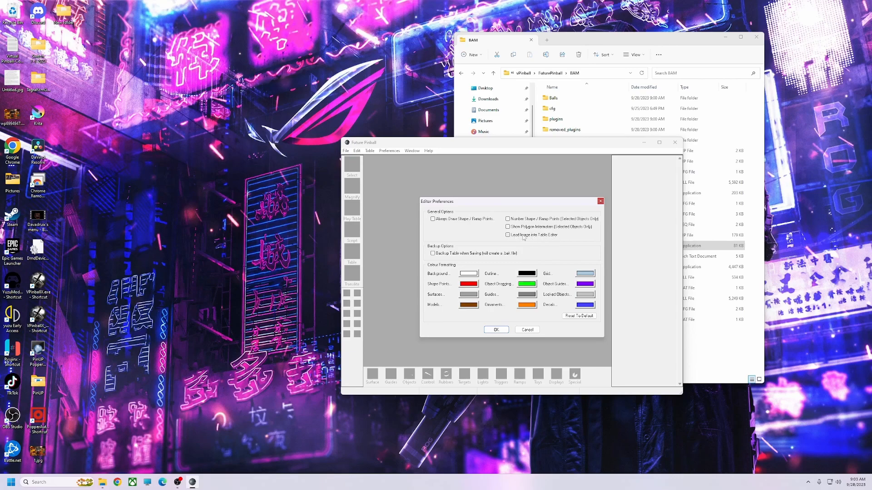
pyautogui.click(499, 331)
# Step: Check the playfield and backbox monitor and resolution settings in Video / Rendering Options and accept the dialog
pyautogui.click(394, 152)
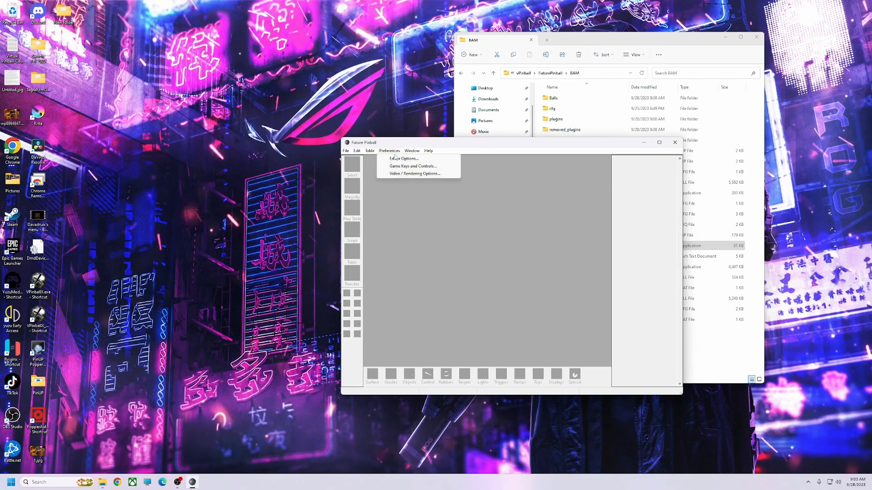
pyautogui.click(402, 177)
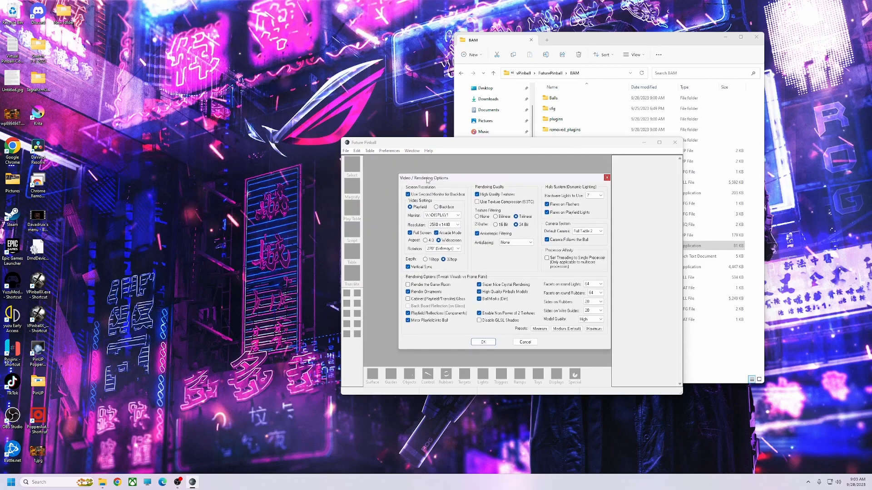
pyautogui.click(437, 208)
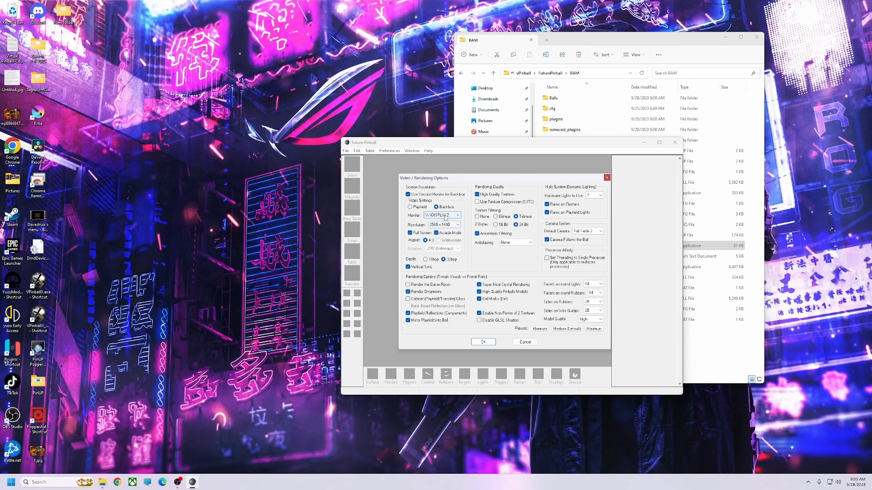
pyautogui.click(434, 224)
pyautogui.click(436, 215)
pyautogui.click(600, 313)
pyautogui.click(488, 343)
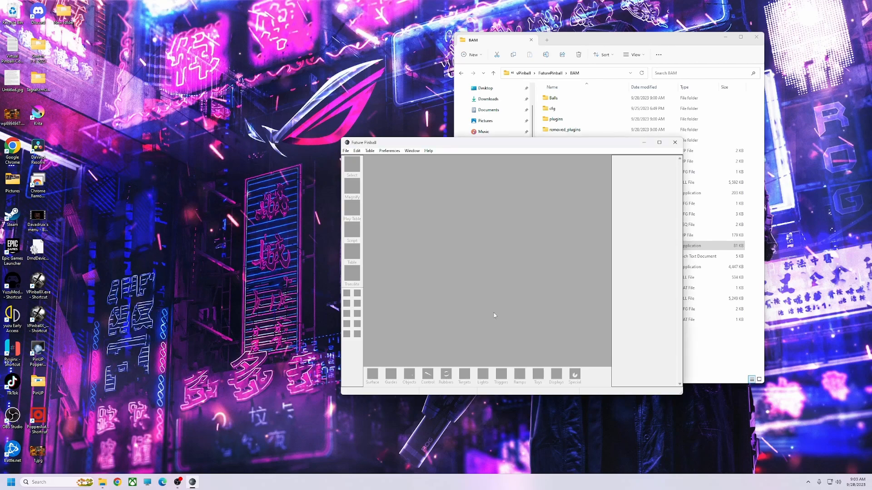
# Step: Review the Game Keys and Controls assignments, dismiss the dialog and close Future Pinball
pyautogui.click(400, 152)
pyautogui.click(401, 166)
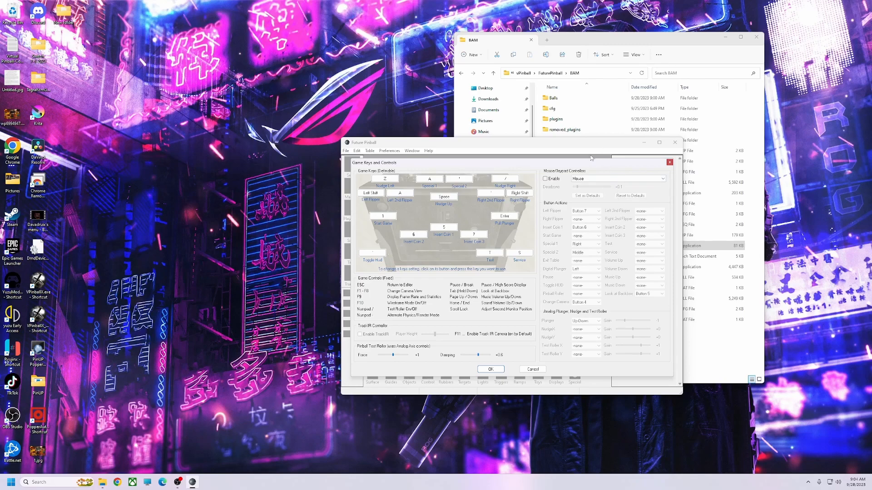
pyautogui.moveTo(590, 164); pyautogui.dragTo(569, 158)
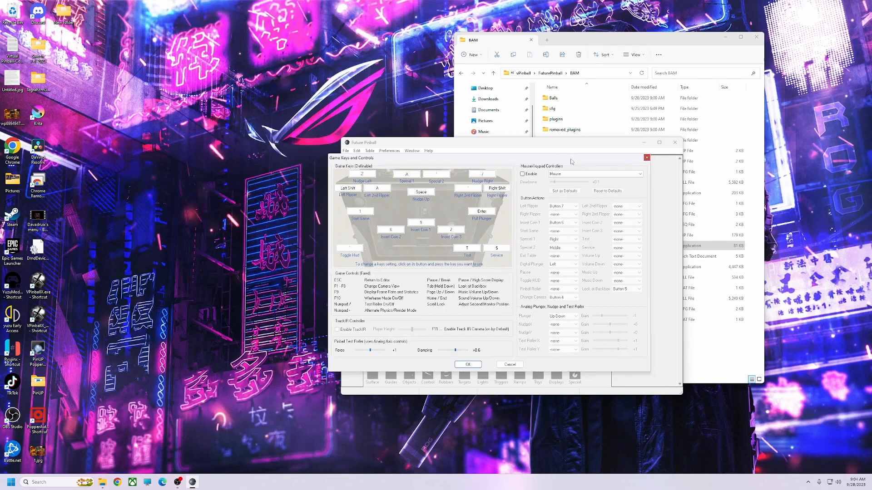
pyautogui.click(647, 158)
pyautogui.click(675, 142)
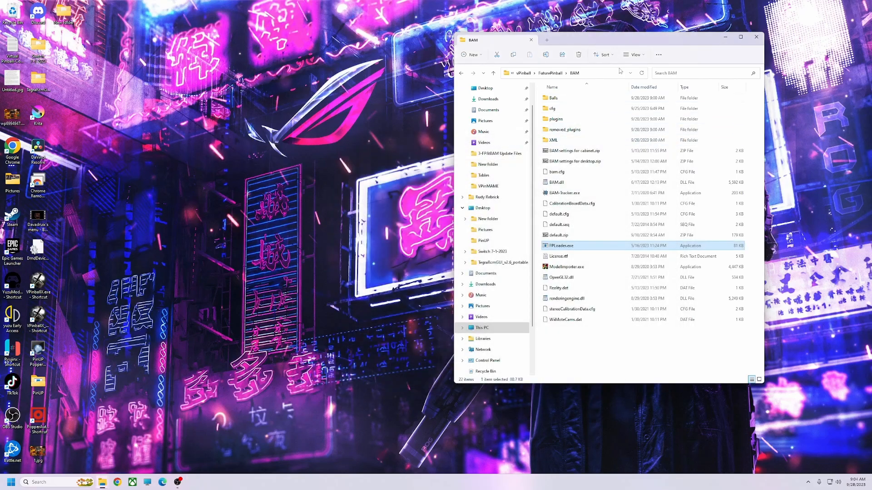
# Step: Open the PinUP folder from the desktop and launch PinUP Popper Config
pyautogui.moveTo(616, 42); pyautogui.dragTo(296, 51)
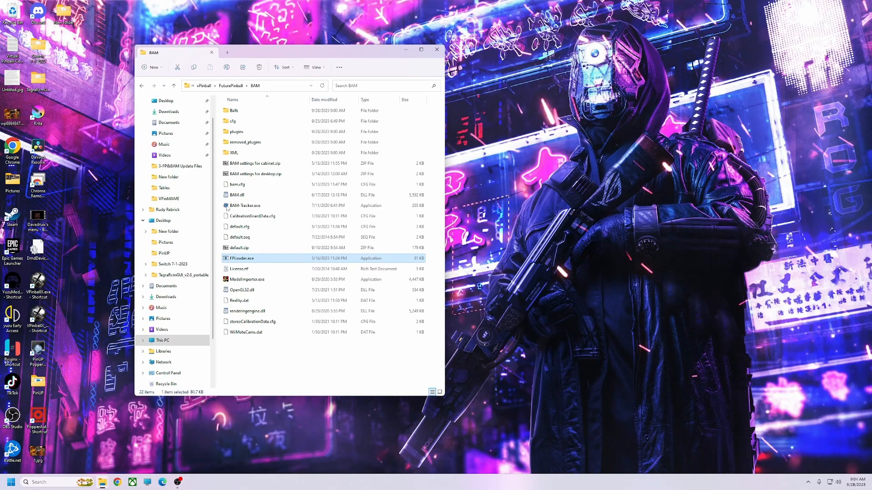
pyautogui.doubleClick(51, 381)
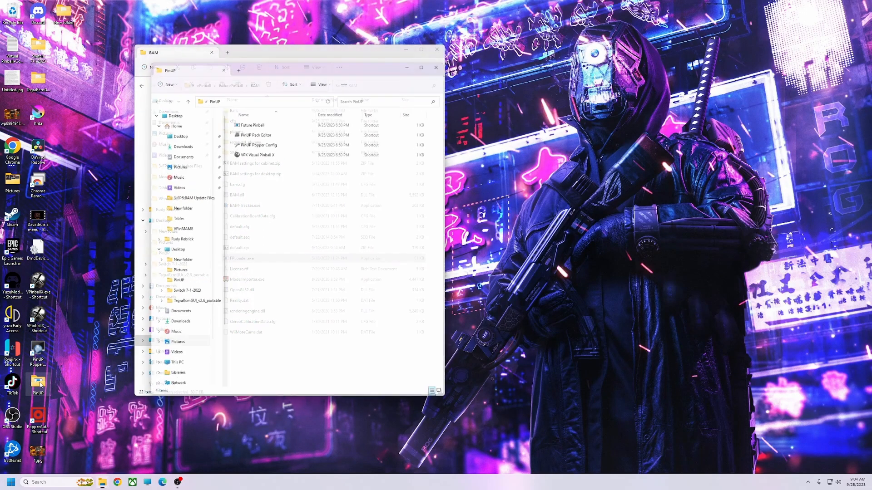
pyautogui.moveTo(274, 63); pyautogui.dragTo(280, 100)
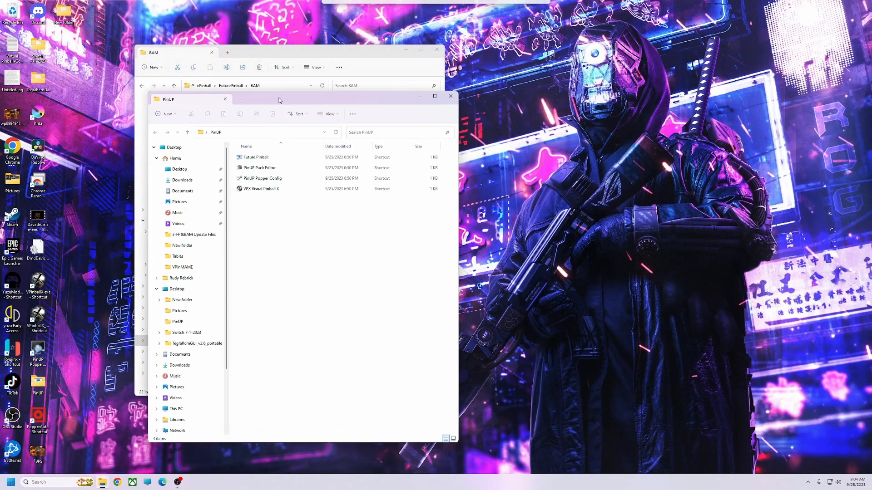
pyautogui.doubleClick(253, 179)
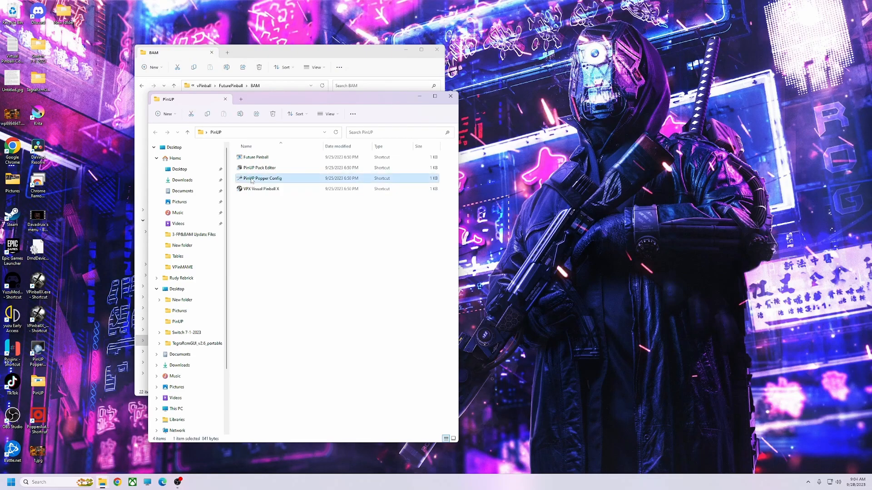
pyautogui.moveTo(261, 123); pyautogui.dragTo(404, 147)
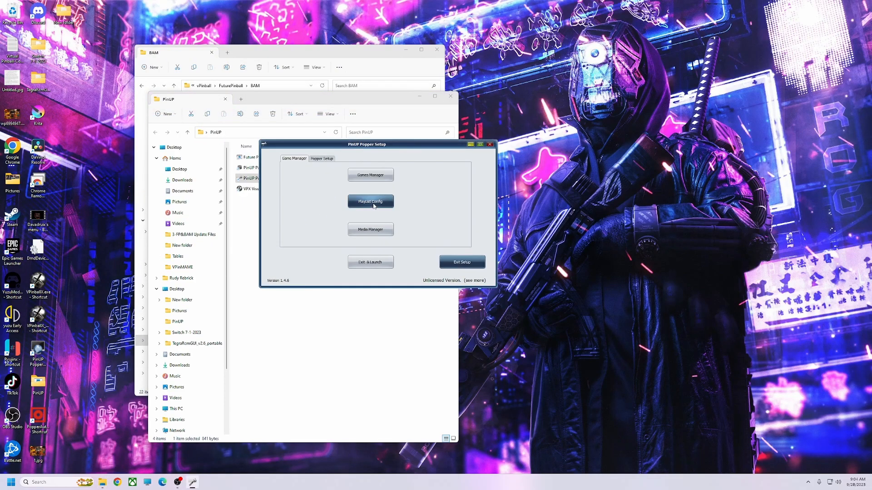
# Step: Open the Popper emulator setup and show the launch and close scripts of the Future Pinball emulator
pyautogui.click(322, 159)
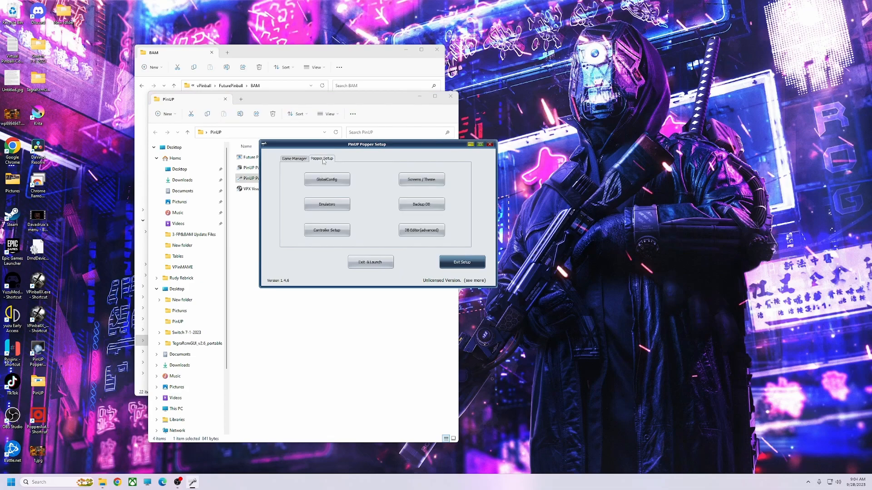
pyautogui.click(319, 208)
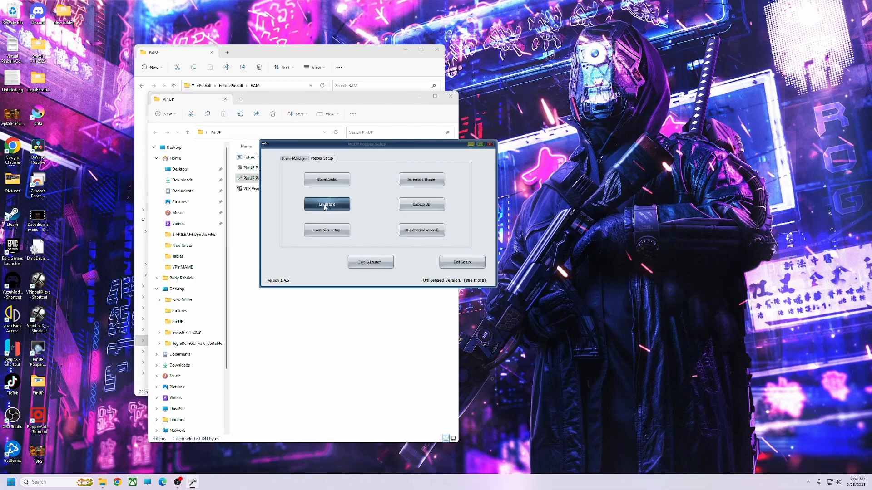
pyautogui.moveTo(185, 16); pyautogui.dragTo(281, 169)
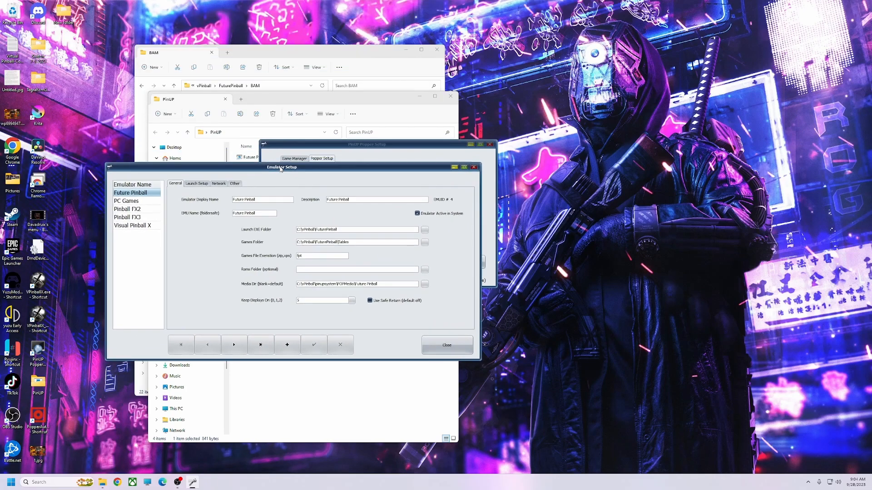
pyautogui.moveTo(379, 168); pyautogui.dragTo(539, 213)
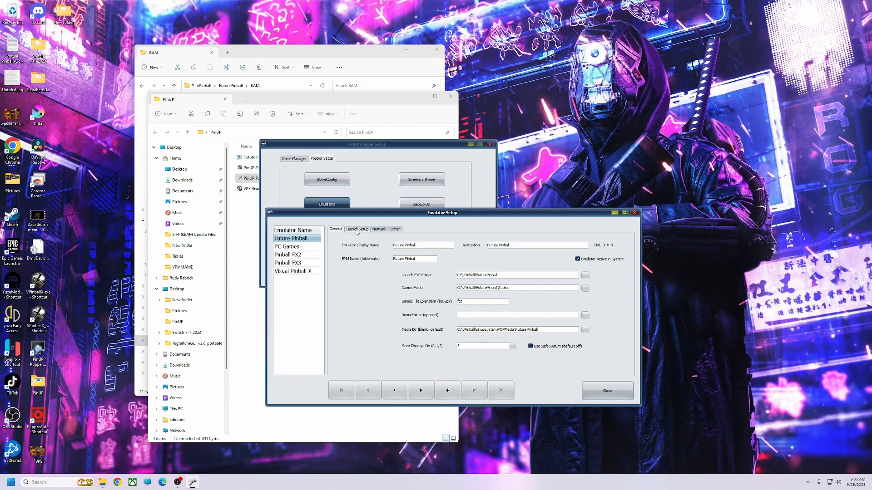
pyautogui.click(357, 230)
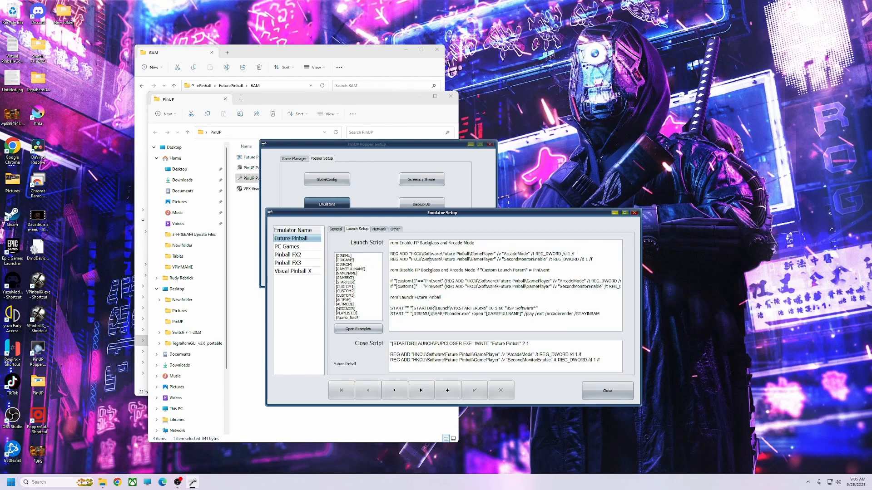
pyautogui.moveTo(481, 222); pyautogui.dragTo(547, 216)
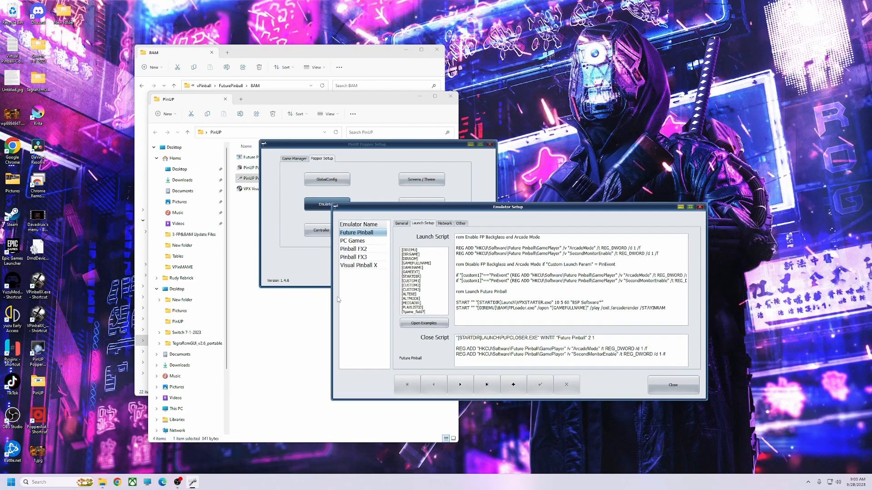
# Step: Open 4-FP Popper Launch.txt from FP Update and Popper Launch.zip and copy its launch script, through the dmdext.exe start line
pyautogui.click(303, 54)
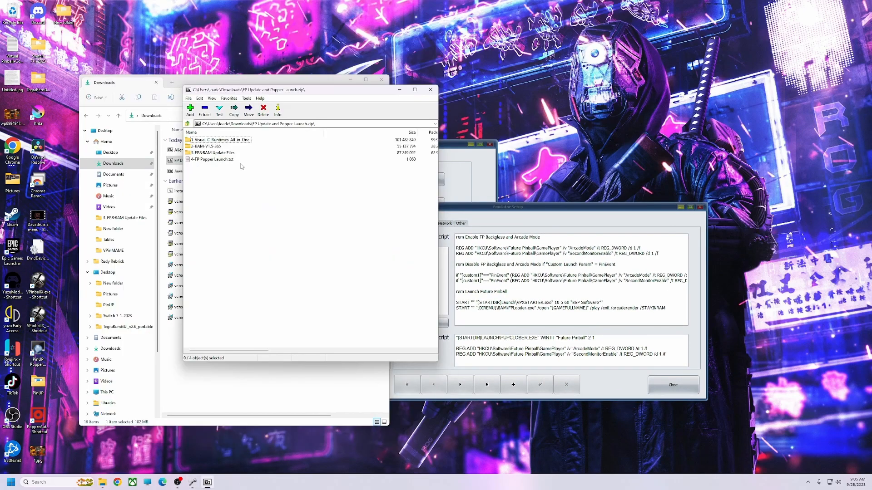
pyautogui.doubleClick(207, 160)
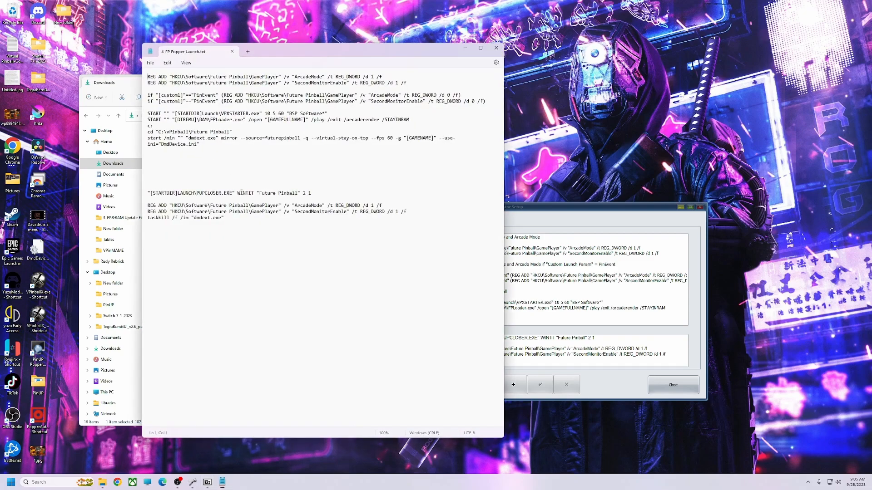
pyautogui.moveTo(148, 77); pyautogui.dragTo(456, 150)
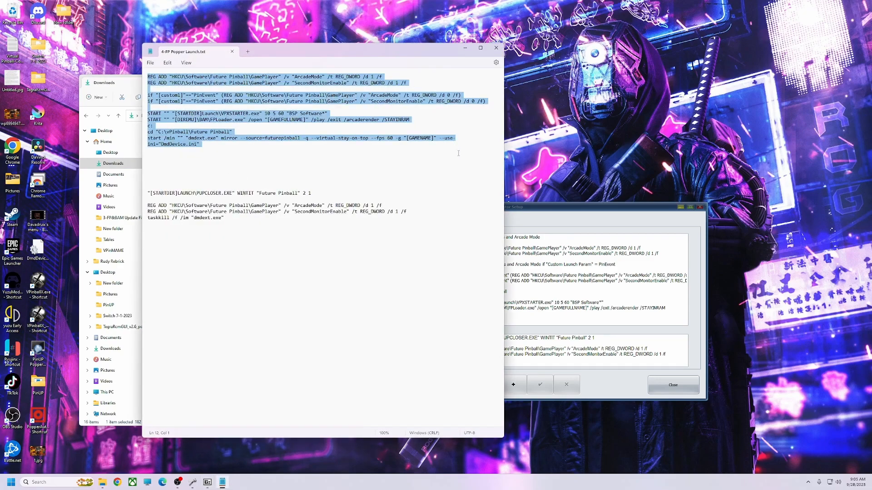
pyautogui.rightClick(283, 100)
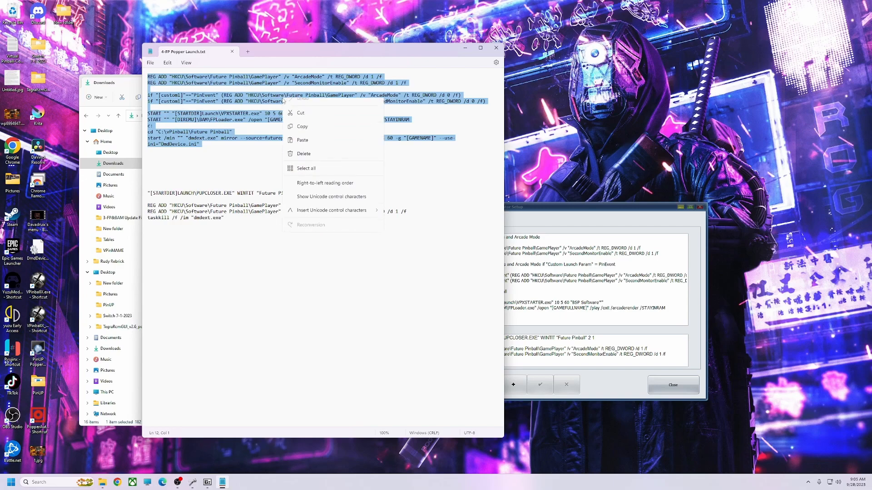
pyautogui.click(305, 133)
# Step: Replace the entire Launch Script of the Future Pinball emulator with the copied script
pyautogui.click(530, 207)
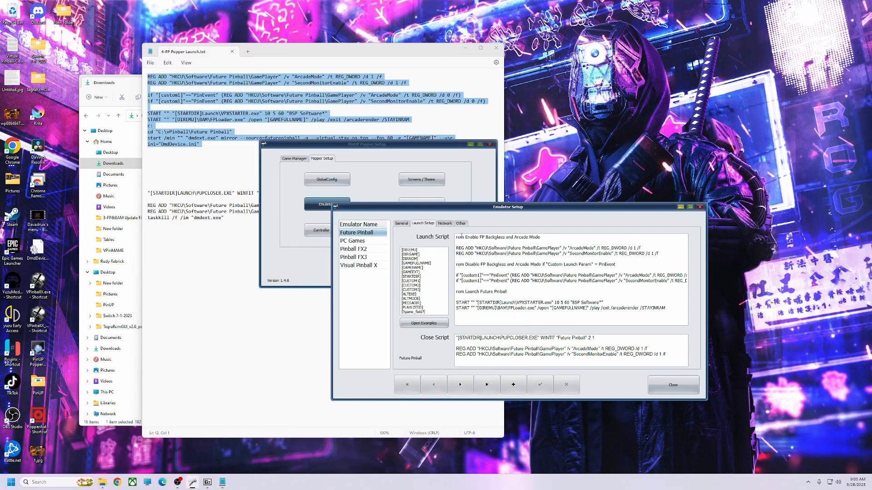
pyautogui.moveTo(457, 237); pyautogui.dragTo(677, 337)
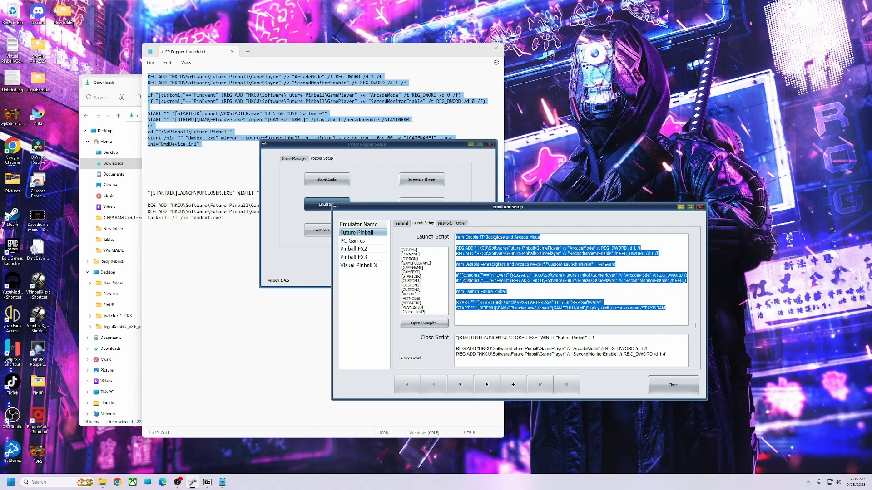
pyautogui.rightClick(568, 301)
pyautogui.click(586, 335)
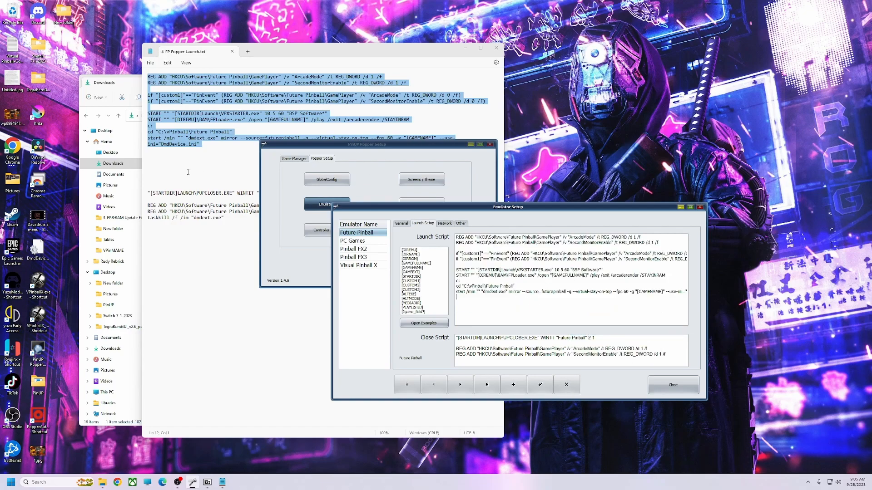
# Step: Replace the emulator's Close Script with the second block of 4-FP Popper Launch.txt, from the PUPCLOSER.EXE line through taskkill /f /im "dmdext.exe"
pyautogui.click(188, 172)
pyautogui.moveTo(148, 193); pyautogui.dragTo(380, 235)
pyautogui.rightClick(322, 212)
pyautogui.click(348, 247)
pyautogui.click(600, 347)
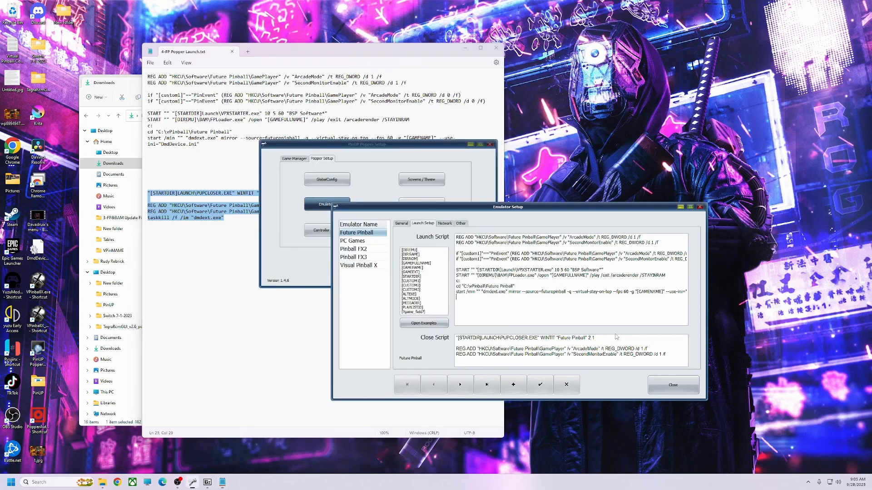
pyautogui.moveTo(456, 337); pyautogui.dragTo(701, 370)
pyautogui.rightClick(589, 350)
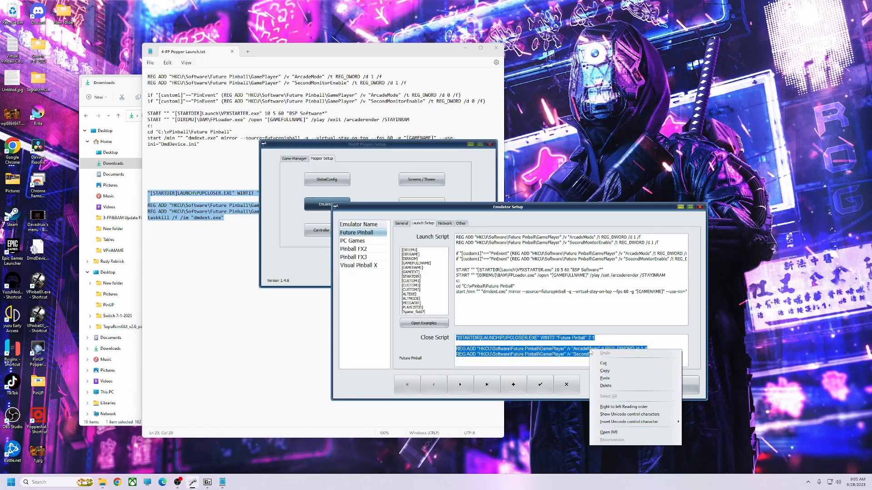
pyautogui.click(604, 379)
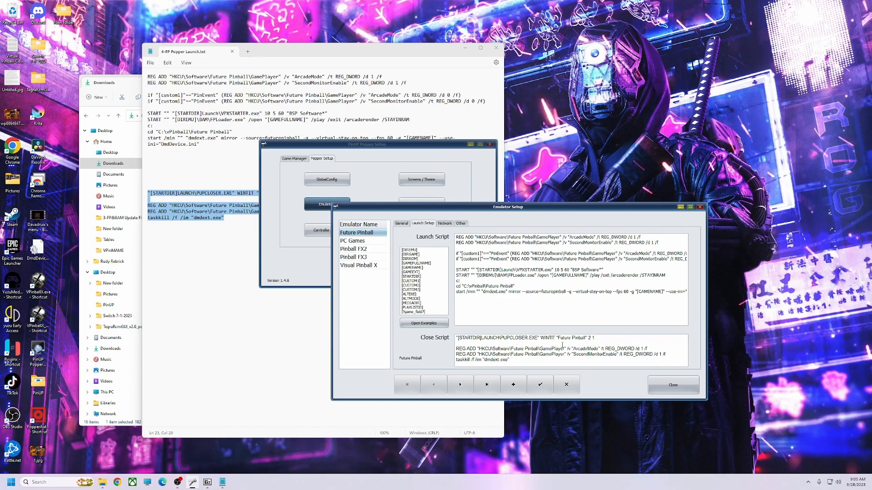
# Step: Save the Future Pinball emulator's script changes, close the emulator setup and exit PinUP Popper Setup
pyautogui.click(541, 385)
pyautogui.moveTo(593, 211); pyautogui.dragTo(550, 186)
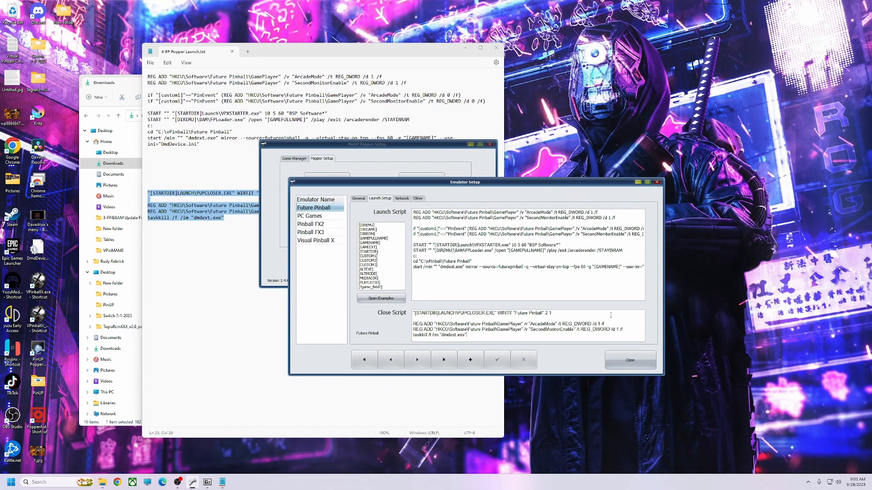
pyautogui.click(631, 361)
pyautogui.moveTo(431, 148); pyautogui.dragTo(508, 220)
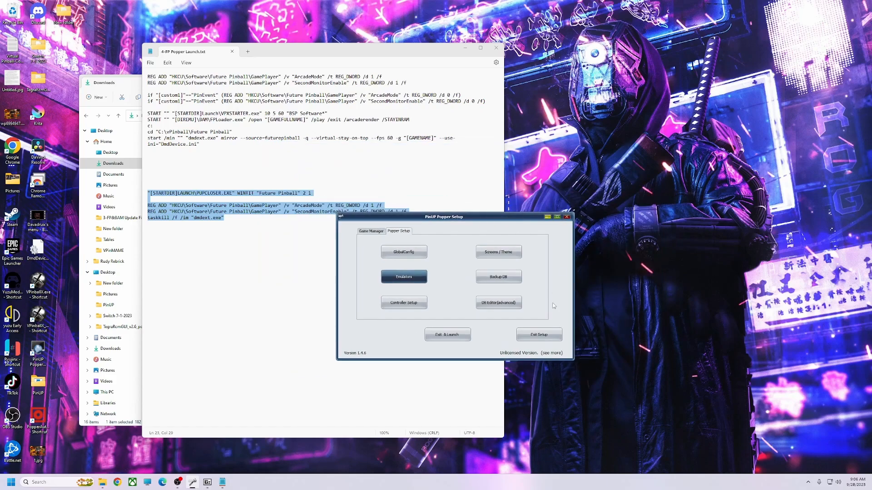
pyautogui.click(549, 336)
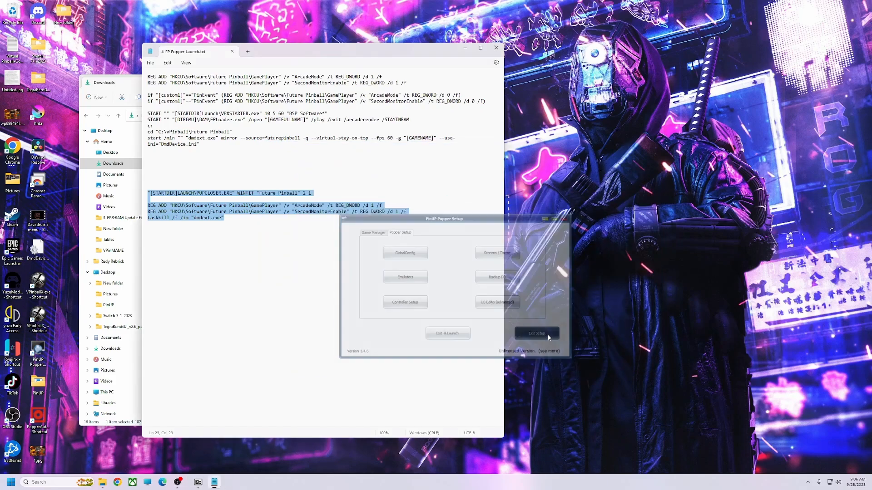
# Step: Close 4-FP Popper Launch.txt and its archive, and delete install_all.bat and all the vcredist installers from Downloads
pyautogui.click(496, 48)
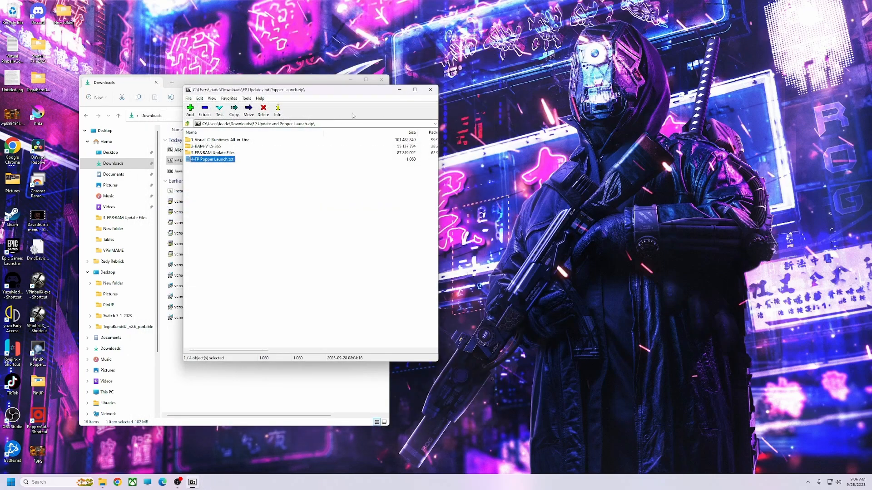
pyautogui.click(431, 90)
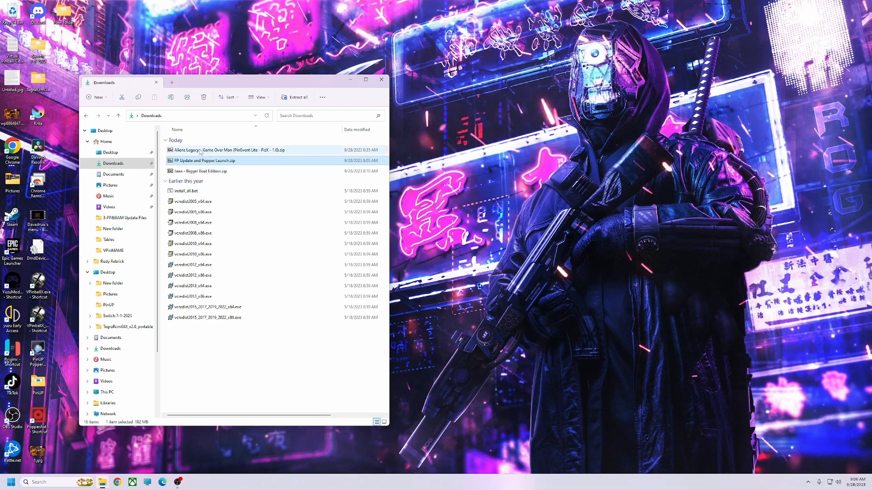
pyautogui.moveTo(193, 334); pyautogui.dragTo(178, 194)
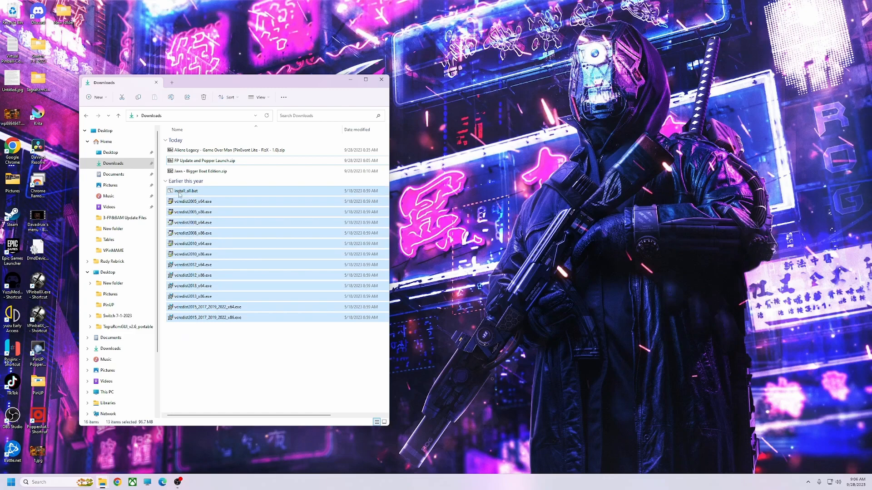
pyautogui.press('Delete')
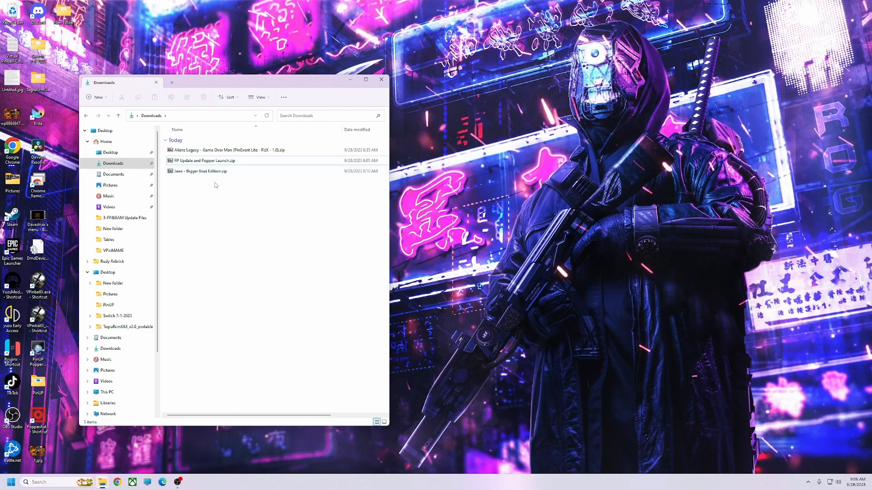
# Step: Open the folder C:\vPinball\FuturePinball\Tables in a second File Explorer window beside Downloads
pyautogui.moveTo(258, 88); pyautogui.dragTo(253, 75)
pyautogui.click(147, 482)
pyautogui.moveTo(267, 79); pyautogui.dragTo(648, 82)
pyautogui.doubleClick(582, 143)
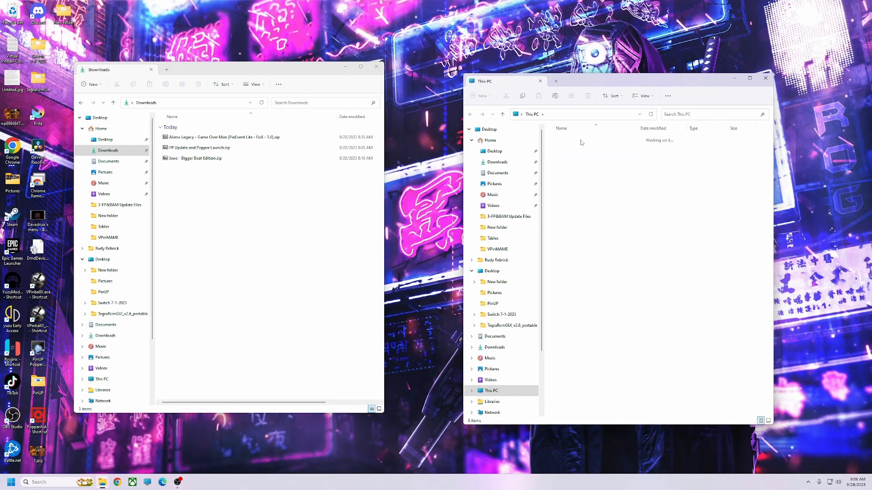
pyautogui.doubleClick(565, 174)
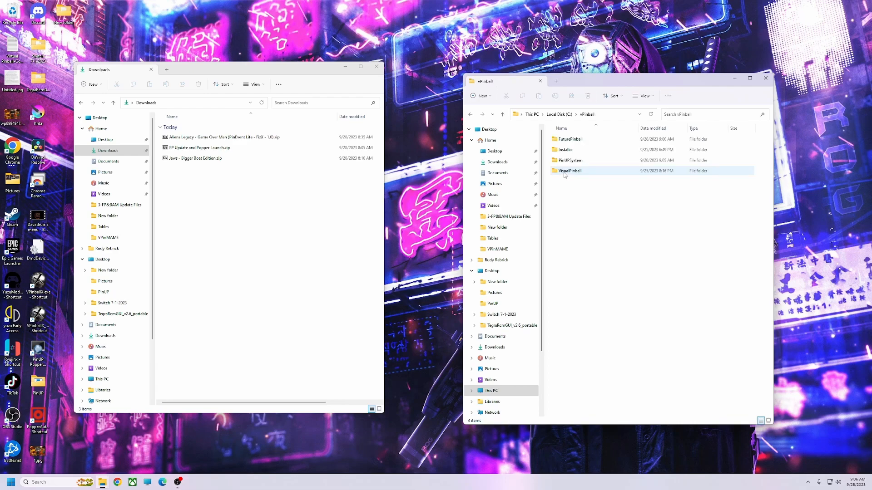
pyautogui.doubleClick(563, 140)
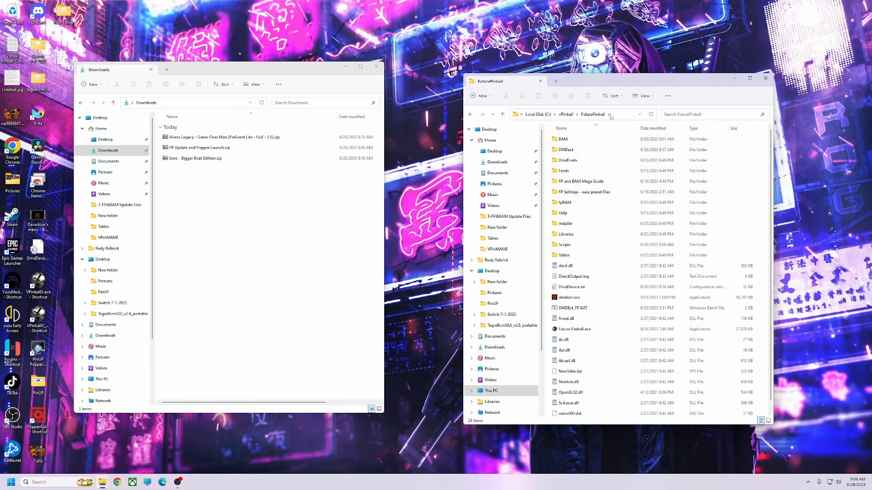
pyautogui.moveTo(611, 75); pyautogui.dragTo(612, 25)
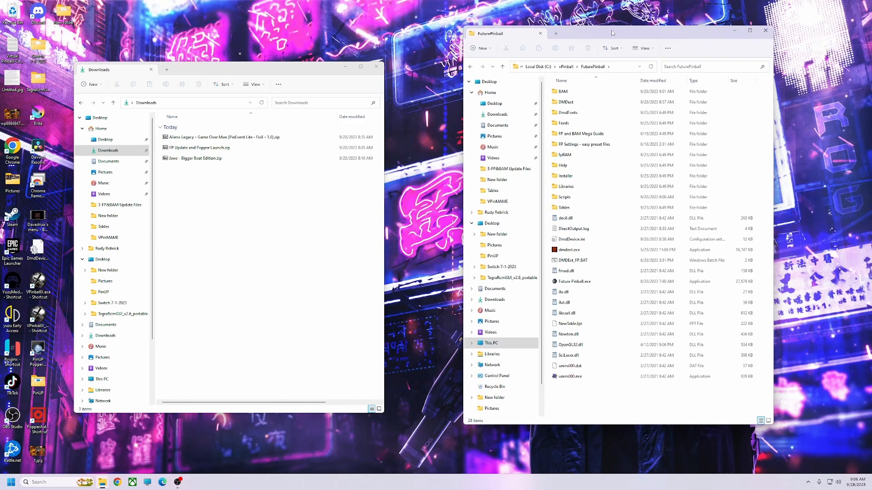
pyautogui.doubleClick(565, 209)
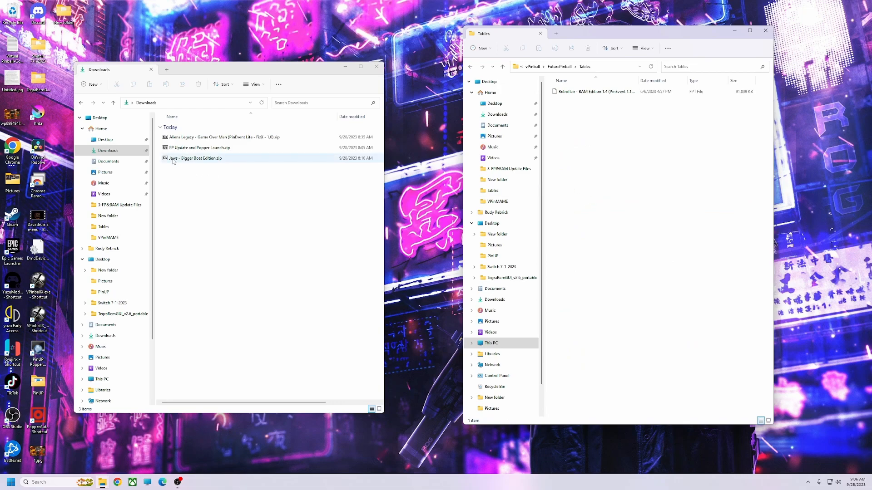
# Step: Extract the Aliens Legacy .fpt table file from the Table folder of the Aliens Legacy zip into FuturePinball\Tables
pyautogui.doubleClick(179, 137)
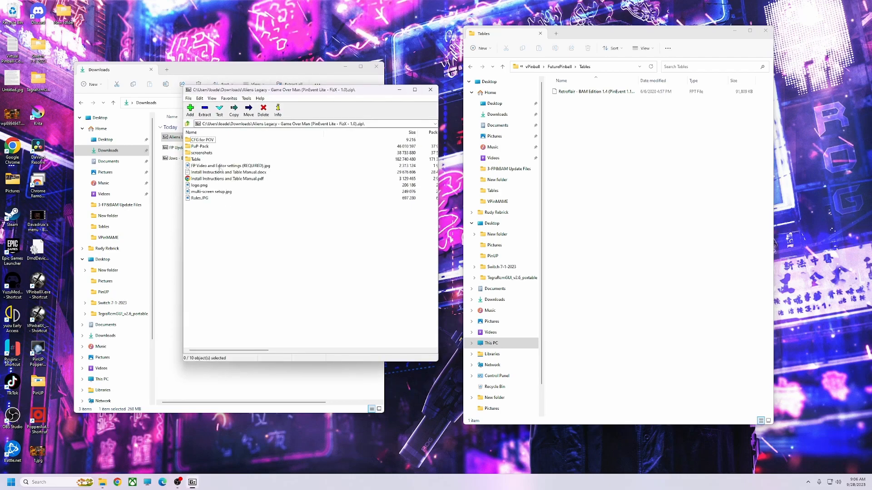
pyautogui.doubleClick(196, 159)
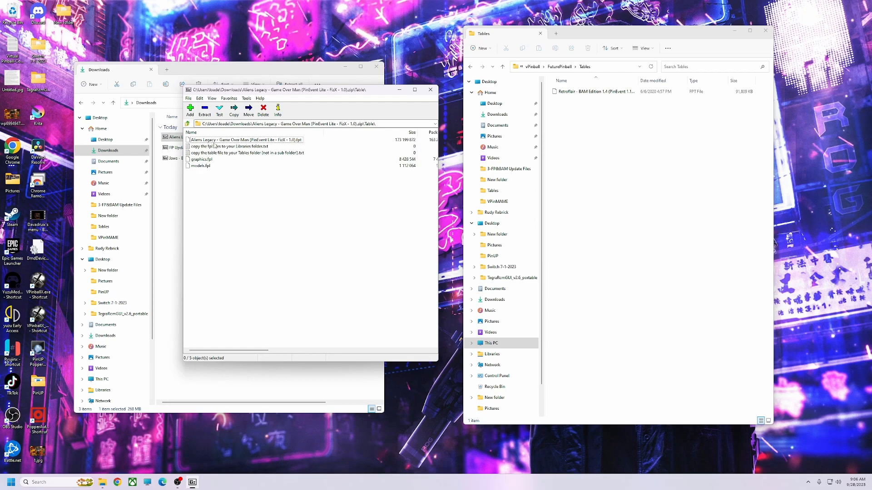
pyautogui.moveTo(216, 140); pyautogui.dragTo(597, 175)
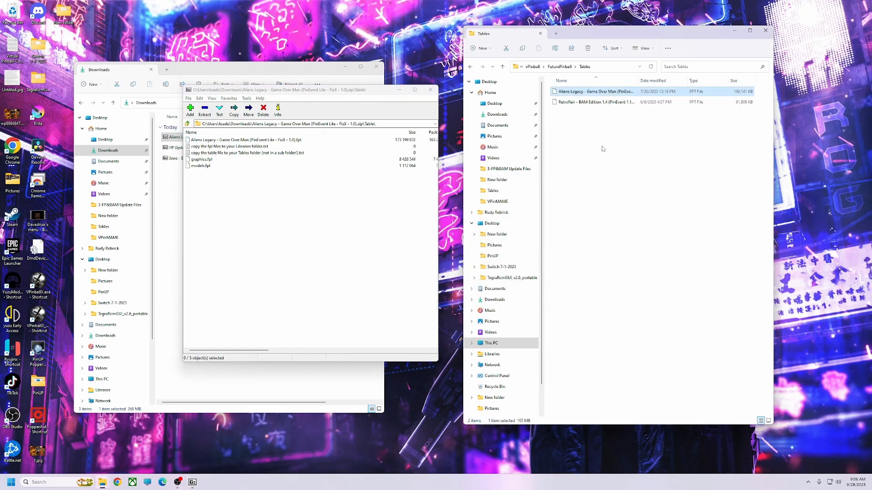
# Step: Rename the extracted Aliens Legacy table file as Aliens Legacy.fpt and copy the shortened name without its extension
pyautogui.rightClick(610, 92)
pyautogui.click(641, 174)
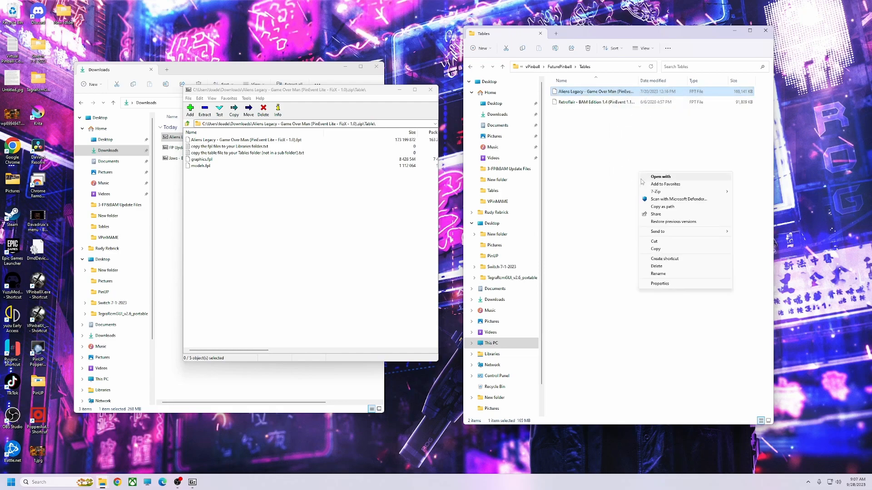
pyautogui.click(658, 274)
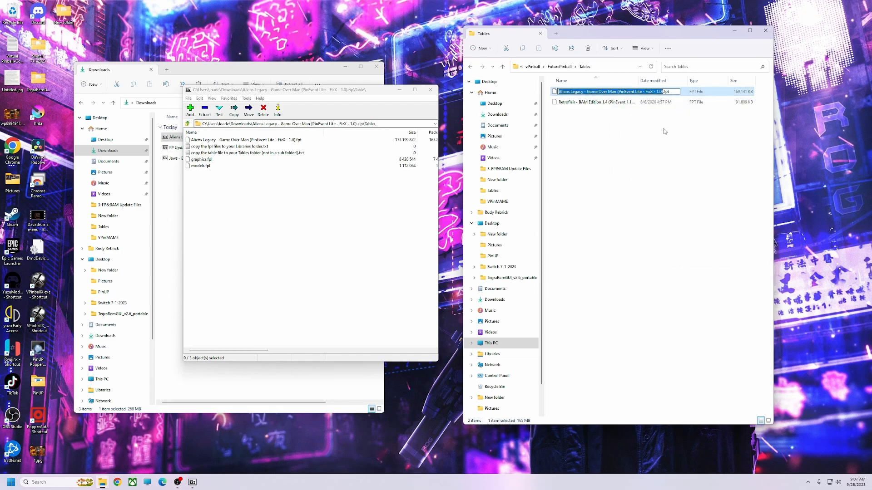
pyautogui.click(663, 93)
pyautogui.press('BackSpace')
pyautogui.press('BackSpace')
pyautogui.press('BackSpace')
pyautogui.press('BackSpace')
pyautogui.press('BackSpace')
pyautogui.press('BackSpace')
pyautogui.press('BackSpace')
pyautogui.press('BackSpace')
pyautogui.press('BackSpace')
pyautogui.press('BackSpace')
pyautogui.press('BackSpace')
pyautogui.press('BackSpace')
pyautogui.press('BackSpace')
pyautogui.press('BackSpace')
pyautogui.press('BackSpace')
pyautogui.press('BackSpace')
pyautogui.press('BackSpace')
pyautogui.press('BackSpace')
pyautogui.press('BackSpace')
pyautogui.press('BackSpace')
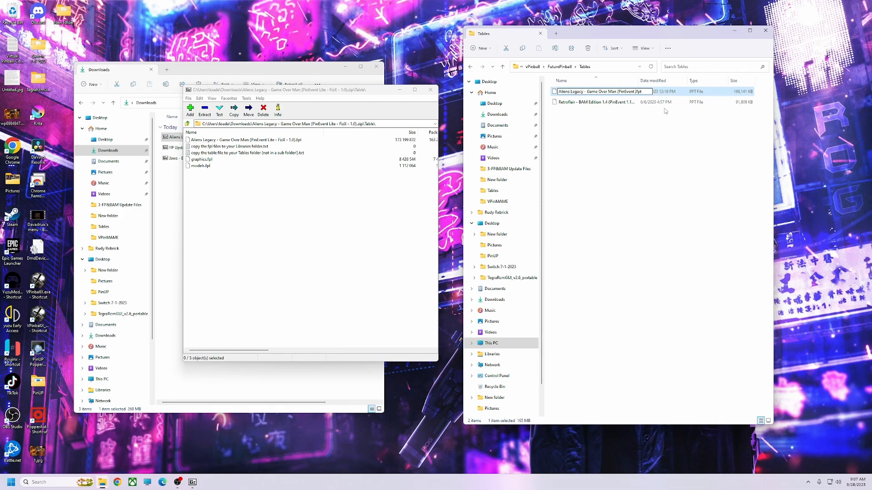
pyautogui.press('BackSpace')
pyautogui.press('BackSpace')
pyautogui.press('BackSpace')
pyautogui.press('BackSpace')
pyautogui.press('BackSpace')
pyautogui.press('BackSpace')
pyautogui.press('BackSpace')
pyautogui.press('BackSpace')
pyautogui.press('BackSpace')
pyautogui.press('BackSpace')
pyautogui.press('BackSpace')
pyautogui.press('BackSpace')
pyautogui.press('BackSpace')
pyautogui.press('BackSpace')
pyautogui.press('BackSpace')
pyautogui.press('BackSpace')
pyautogui.press('BackSpace')
pyautogui.press('BackSpace')
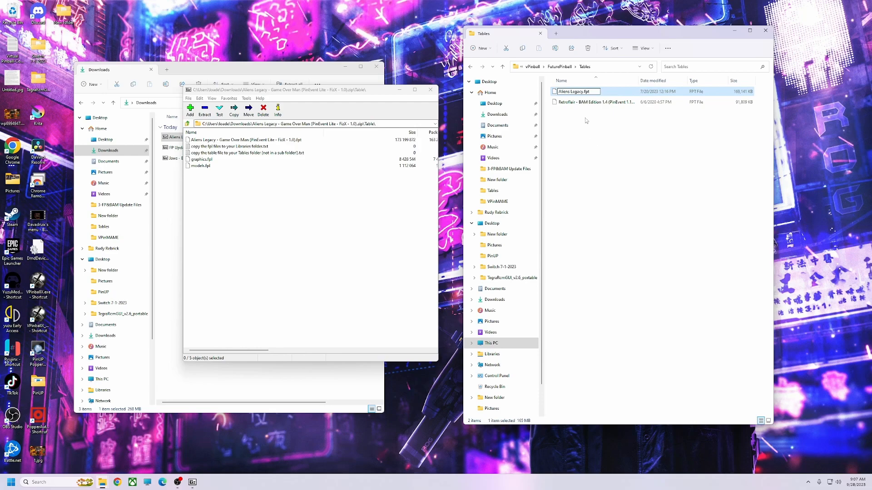
pyautogui.moveTo(583, 92); pyautogui.dragTo(562, 92)
pyautogui.rightClick(562, 92)
pyautogui.click(580, 116)
pyautogui.click(593, 162)
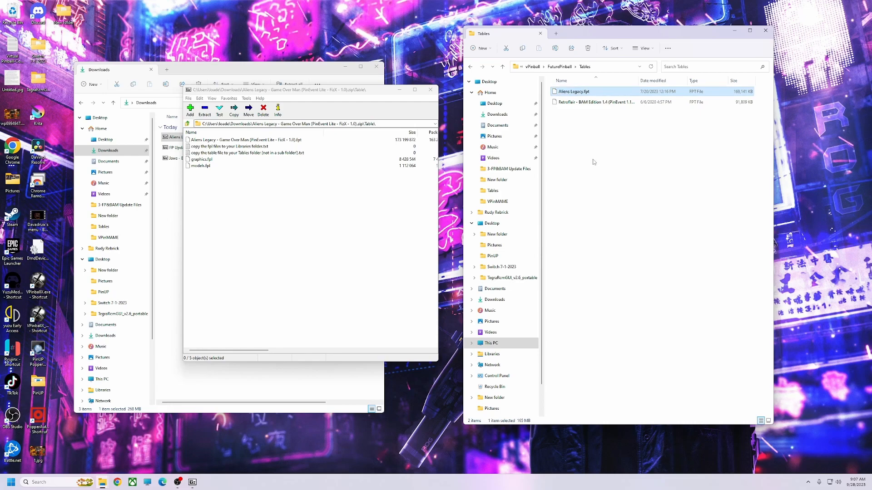
pyautogui.click(593, 162)
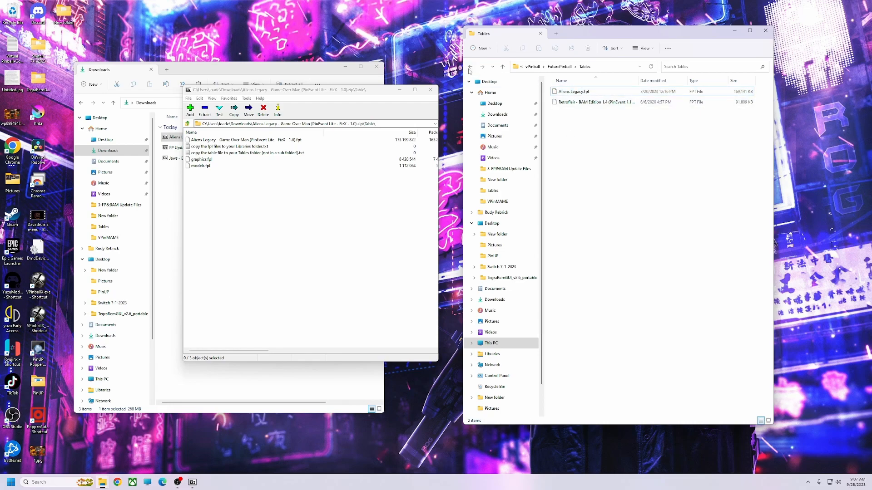
# Step: Extract graphics.fpl and models.fpl from the archive's Table folder into FuturePinball\Libraries
pyautogui.click(471, 67)
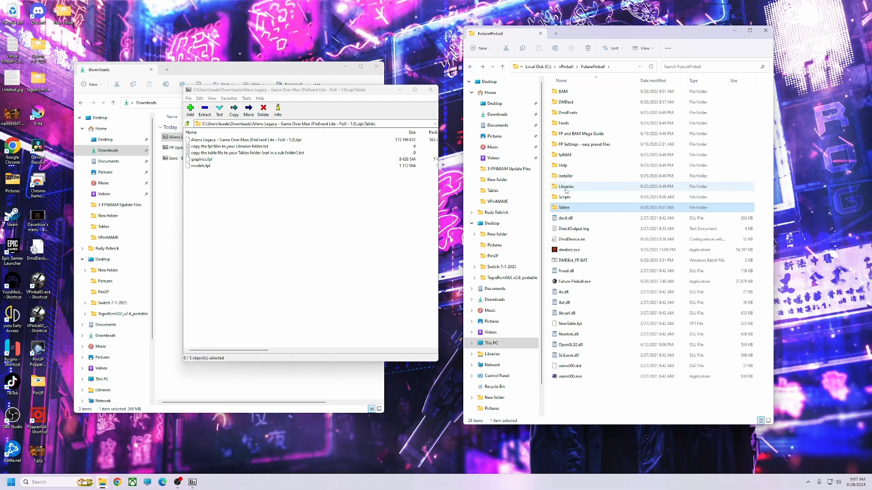
pyautogui.doubleClick(566, 187)
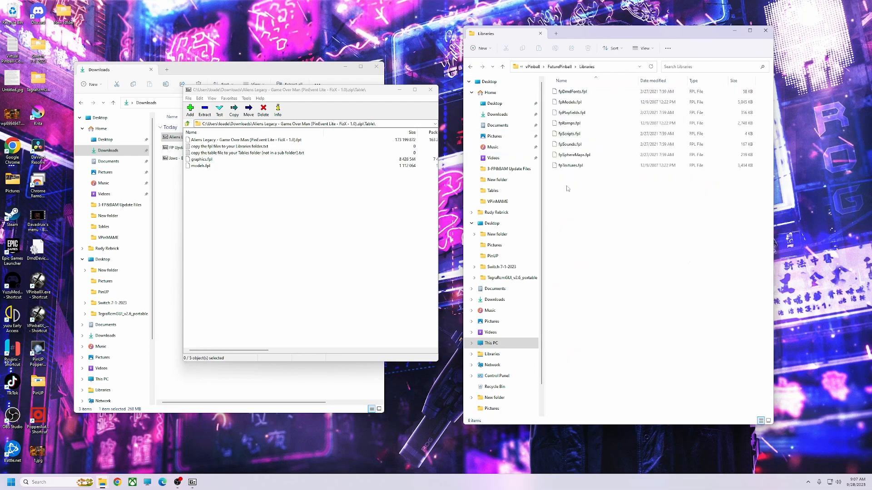
pyautogui.click(196, 160)
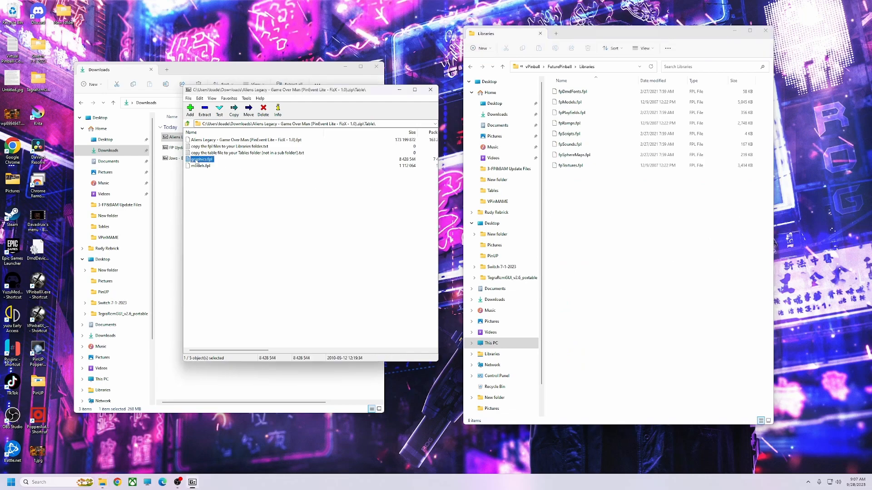
pyautogui.keyDown('shift'); pyautogui.click(200, 166); pyautogui.keyUp('shift')
pyautogui.moveTo(195, 162); pyautogui.dragTo(582, 243)
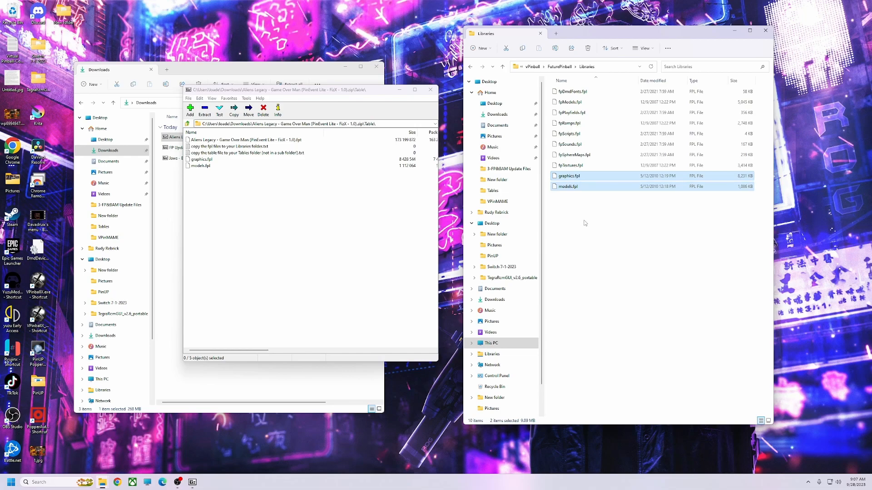
pyautogui.click(285, 184)
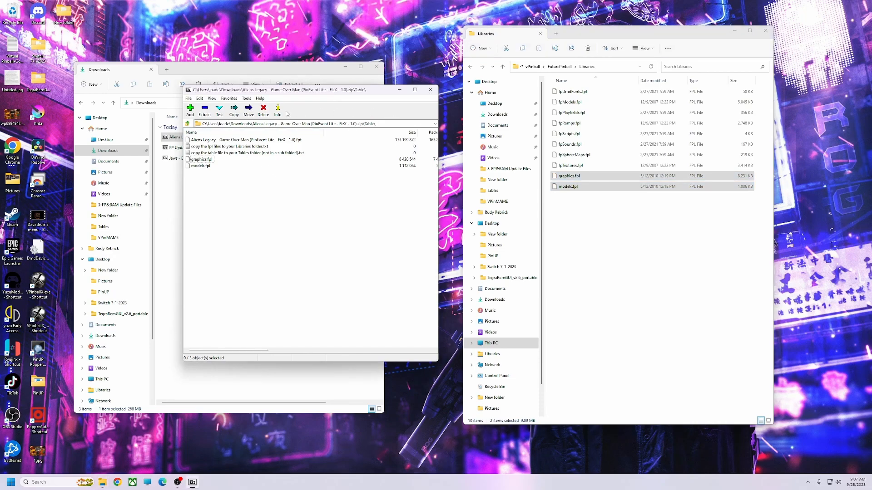
# Step: Extract the Aliens Legacy .cfg file from the archive's CFG for POV\cabinet folder into FuturePinball\BAM\cfg
pyautogui.click(187, 123)
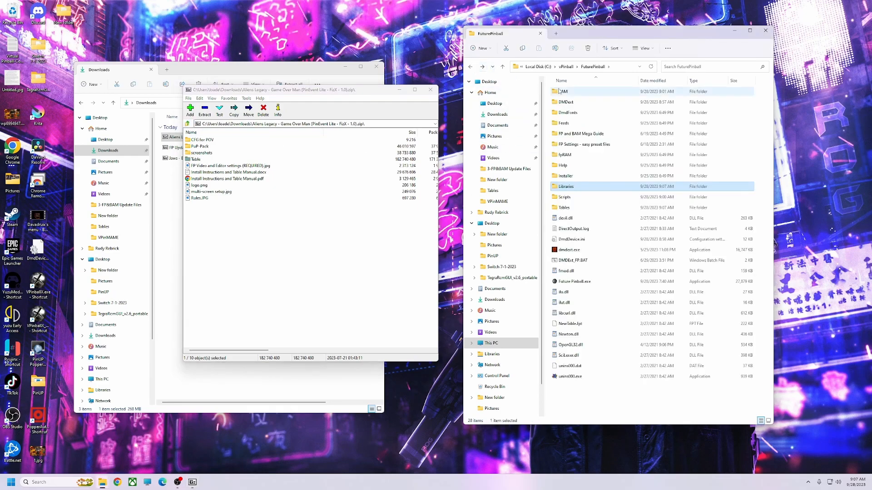
pyautogui.doubleClick(565, 92)
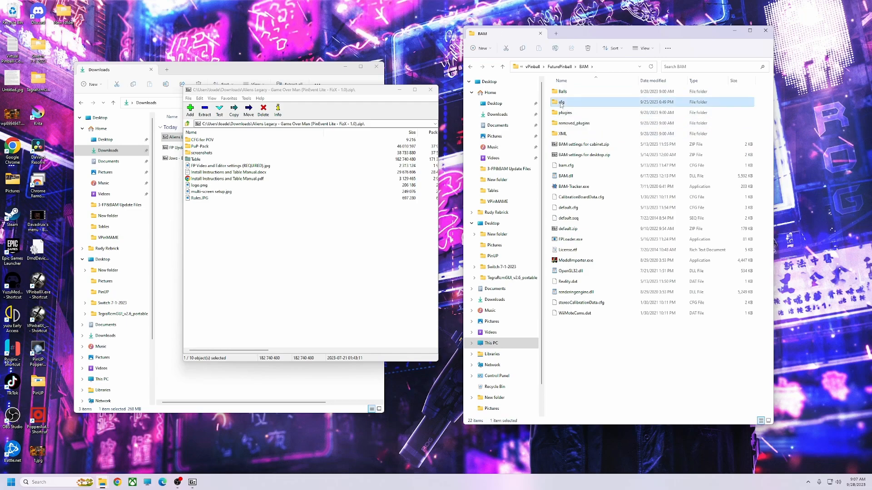
pyautogui.doubleClick(561, 102)
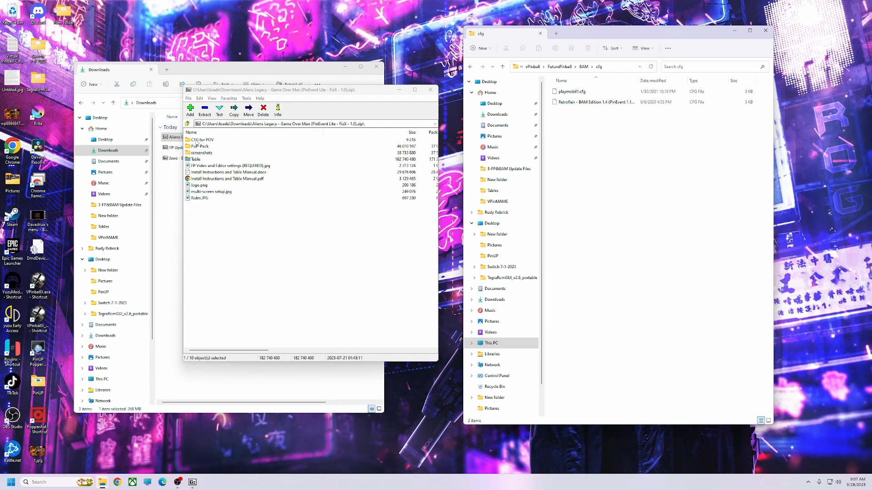
pyautogui.doubleClick(199, 140)
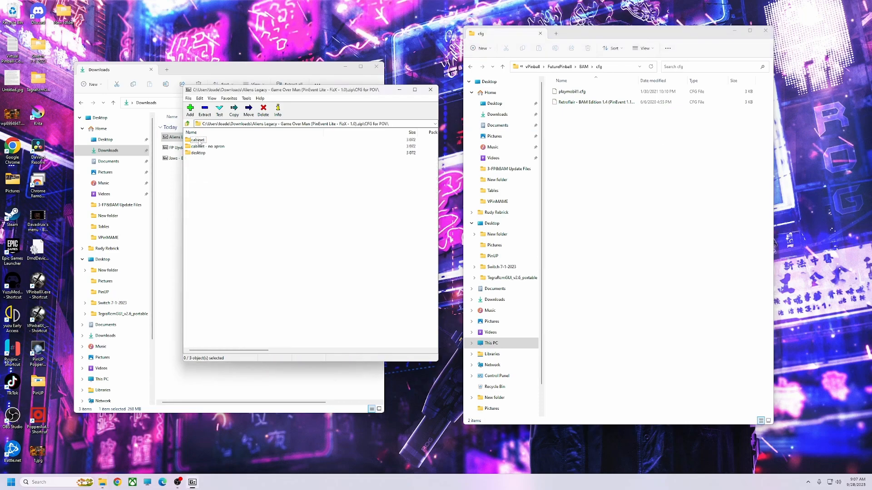
pyautogui.doubleClick(197, 140)
pyautogui.moveTo(259, 140); pyautogui.dragTo(604, 160)
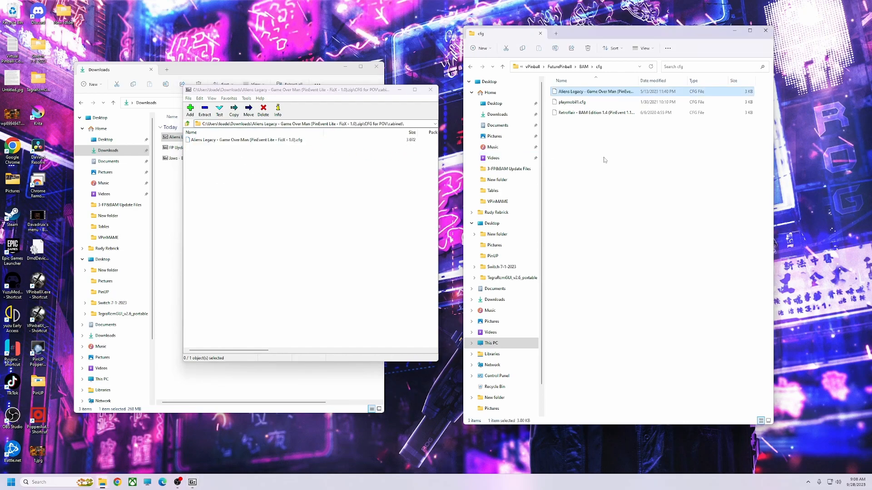
# Step: Rename the extracted Aliens Legacy configuration file as Aliens Legacy.cfg, reusing the copied table name
pyautogui.rightClick(595, 92)
pyautogui.click(627, 172)
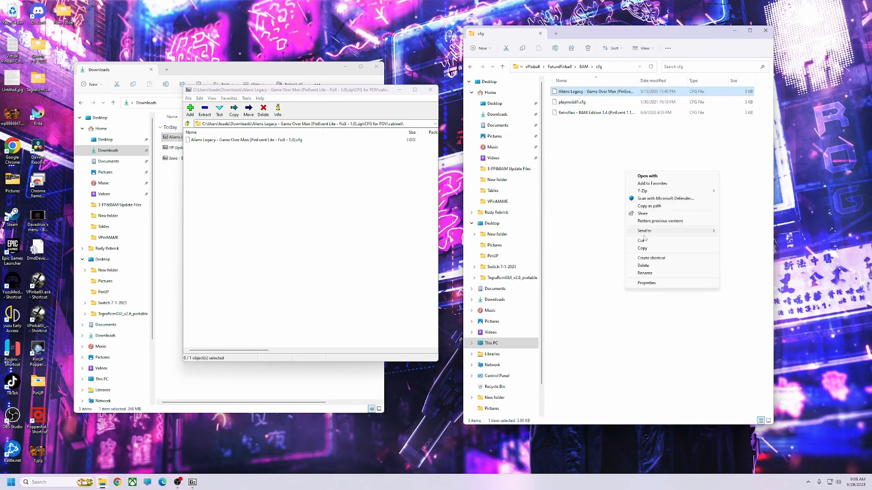
pyautogui.click(646, 272)
pyautogui.rightClick(595, 92)
pyautogui.click(611, 122)
pyautogui.press('Return')
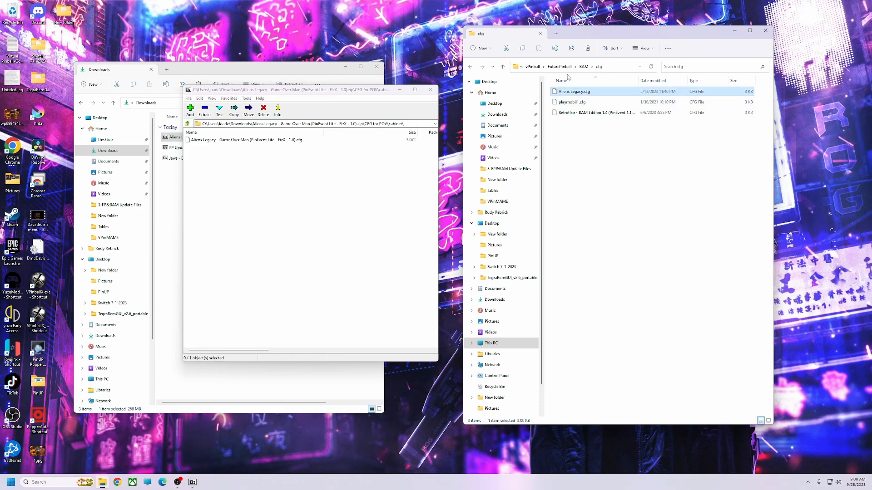
# Step: Extract the FP_PE_ALIENS_LEGACY_GOM folder from the Aliens Legacy archive's PuP-Pack folder into vPinball\PinUPSystem\PUPVideos
pyautogui.click(187, 125)
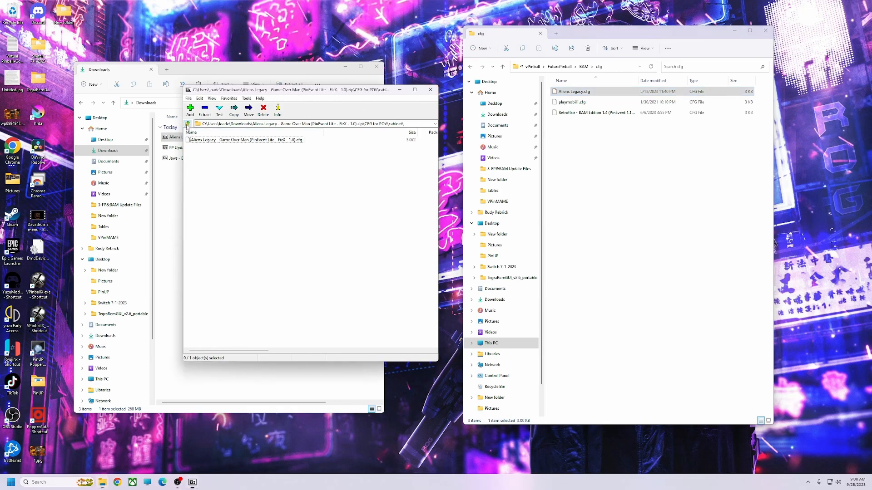
pyautogui.click(187, 125)
pyautogui.click(187, 125)
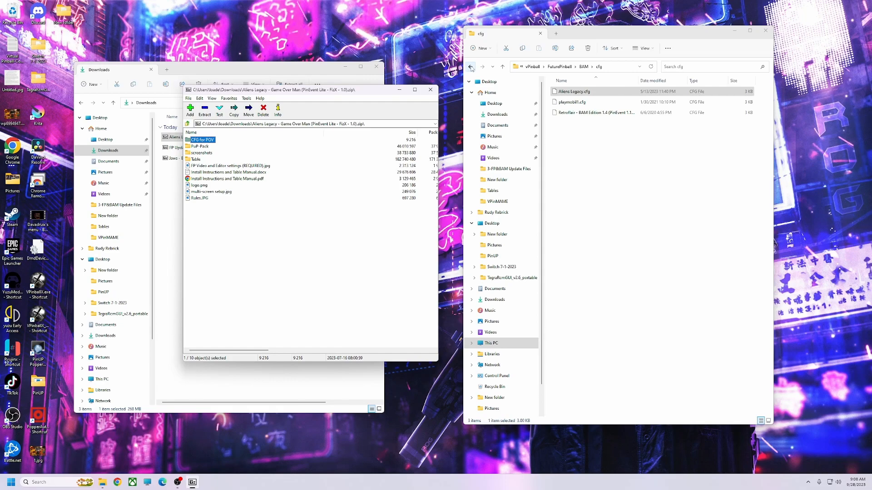
pyautogui.click(471, 67)
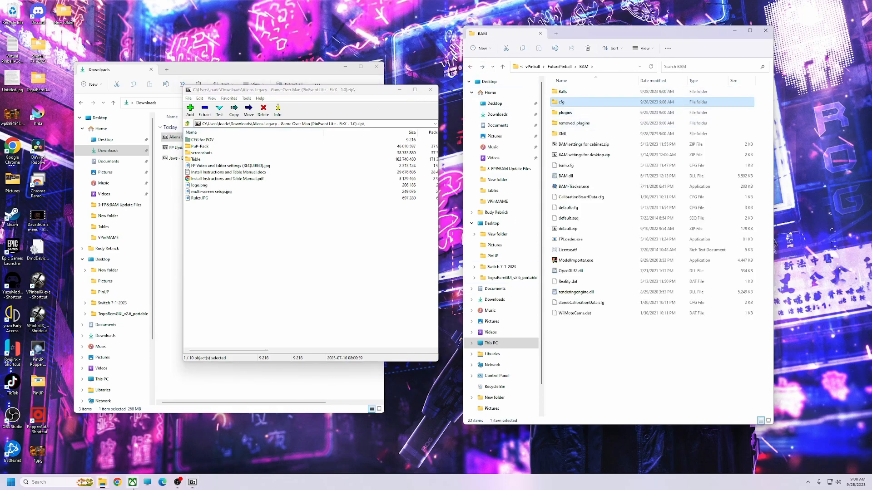
pyautogui.click(147, 482)
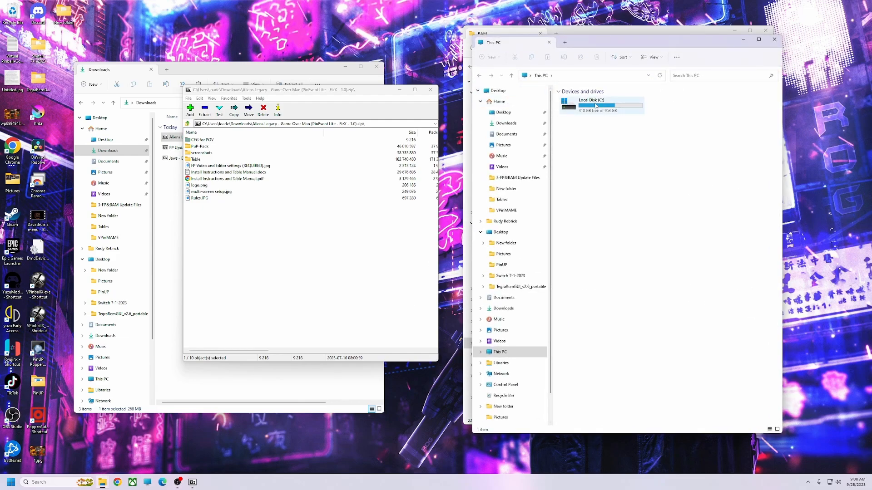
pyautogui.doubleClick(594, 111)
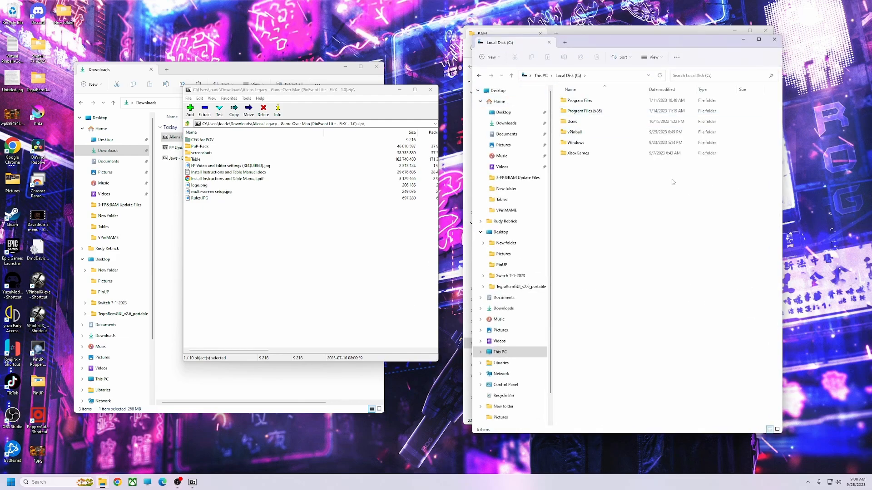
pyautogui.doubleClick(575, 132)
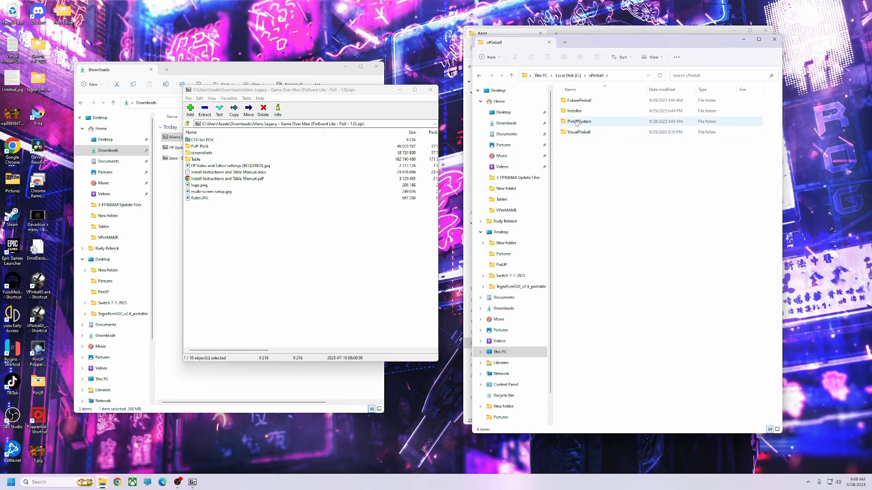
pyautogui.doubleClick(576, 123)
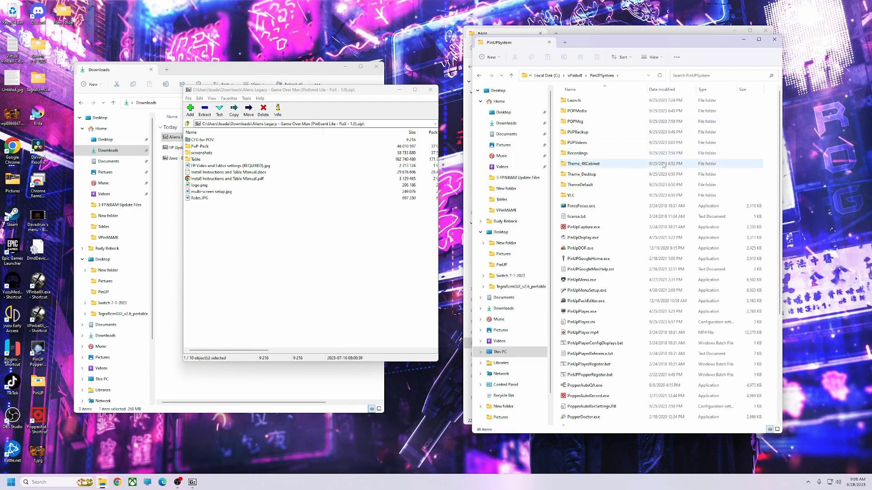
pyautogui.doubleClick(572, 142)
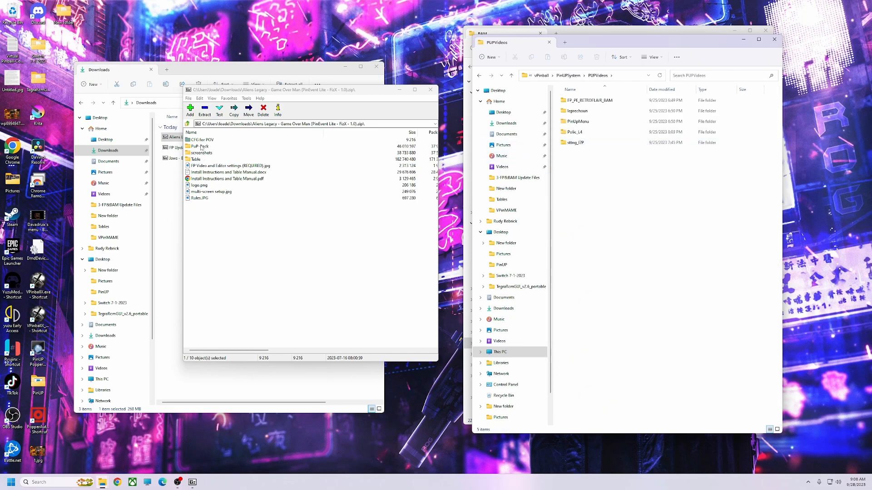
pyautogui.doubleClick(195, 147)
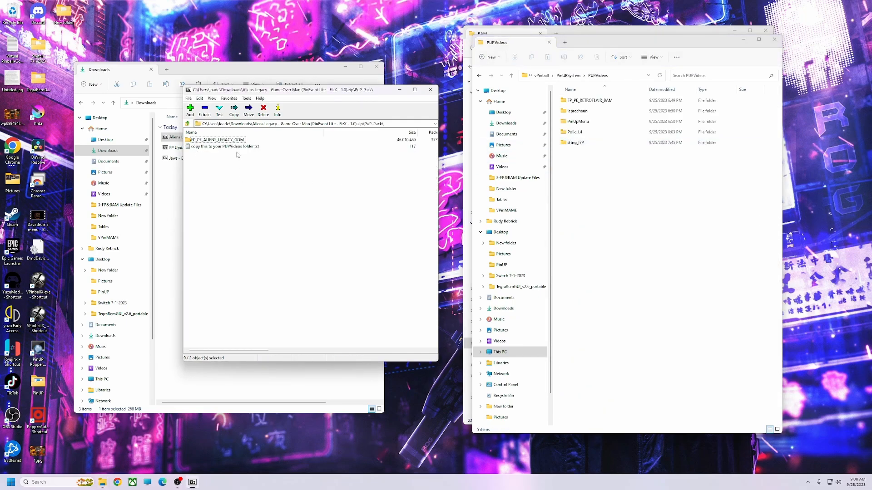
pyautogui.moveTo(197, 142); pyautogui.dragTo(656, 208)
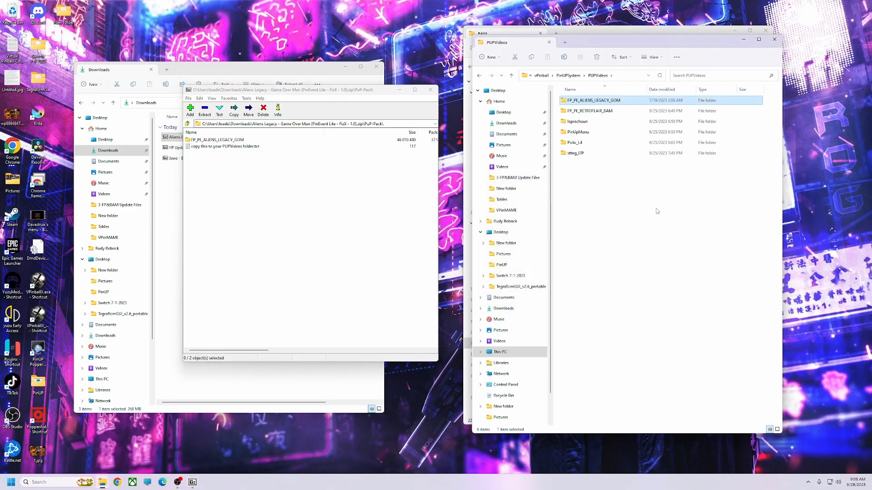
# Step: Check the PuP-Pack option guide image in FP_PE_ALIENS_LEGACY_GOM and run the Option 1 - 3 Screen - FullDMD and Backglass batch file
pyautogui.doubleClick(578, 101)
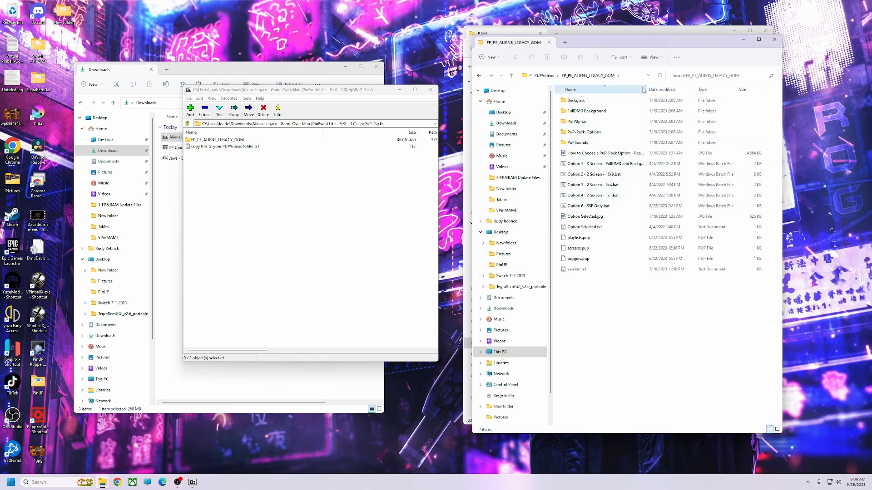
pyautogui.moveTo(647, 90); pyautogui.dragTo(682, 88)
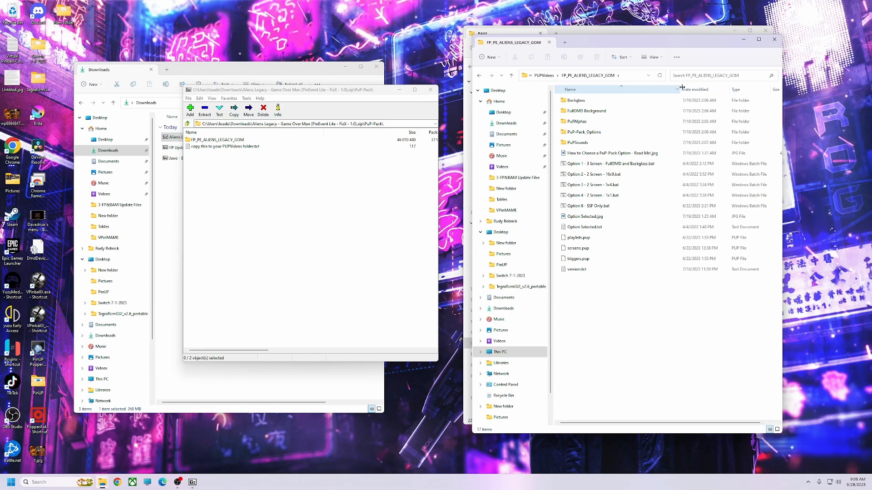
pyautogui.doubleClick(602, 154)
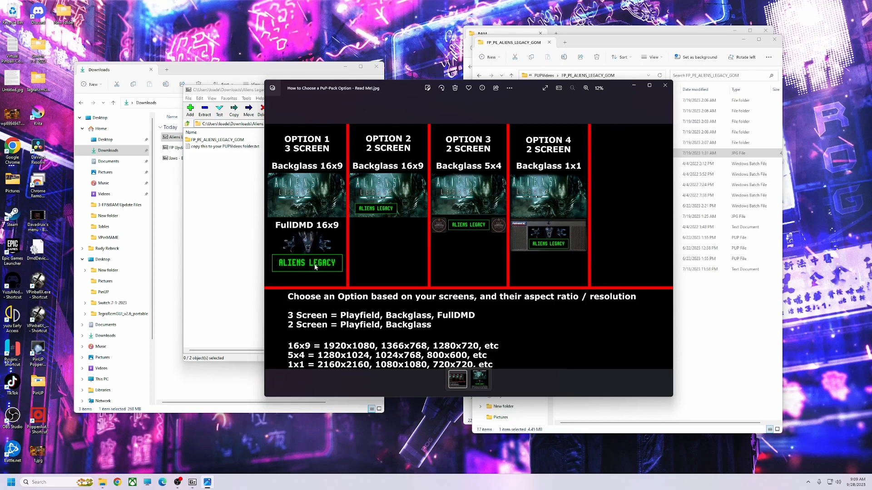
pyautogui.click(663, 86)
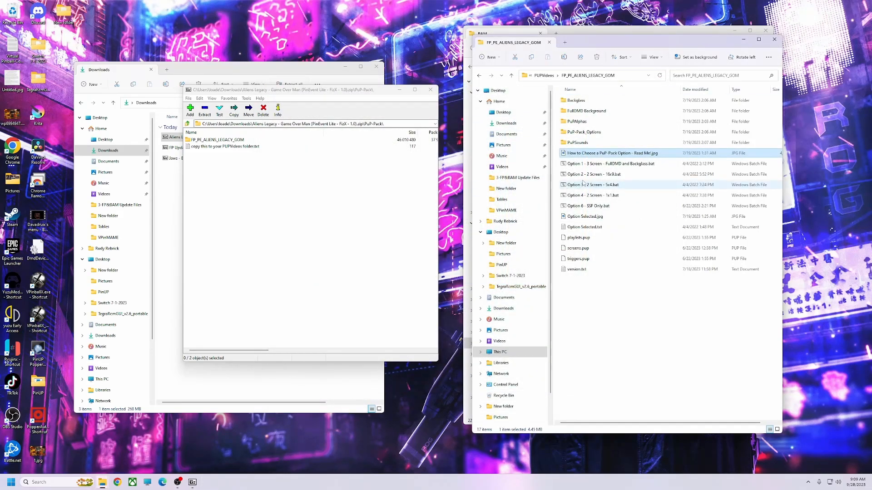
pyautogui.doubleClick(585, 166)
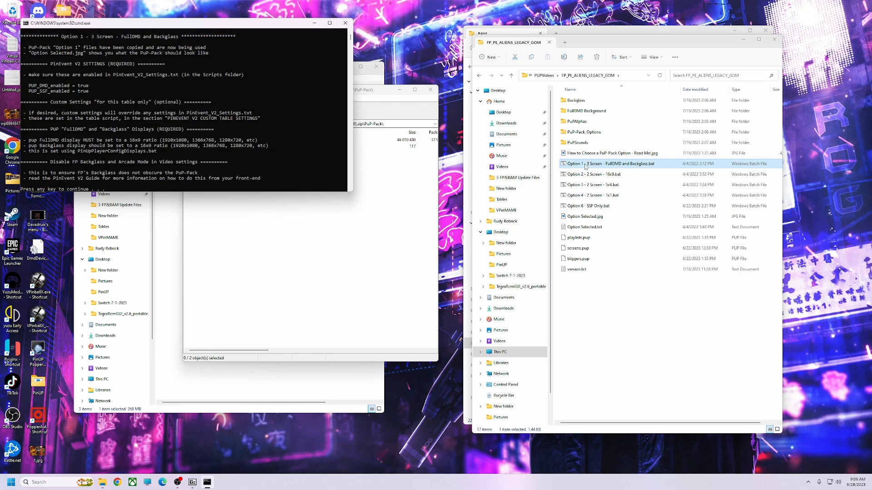
pyautogui.press('Return')
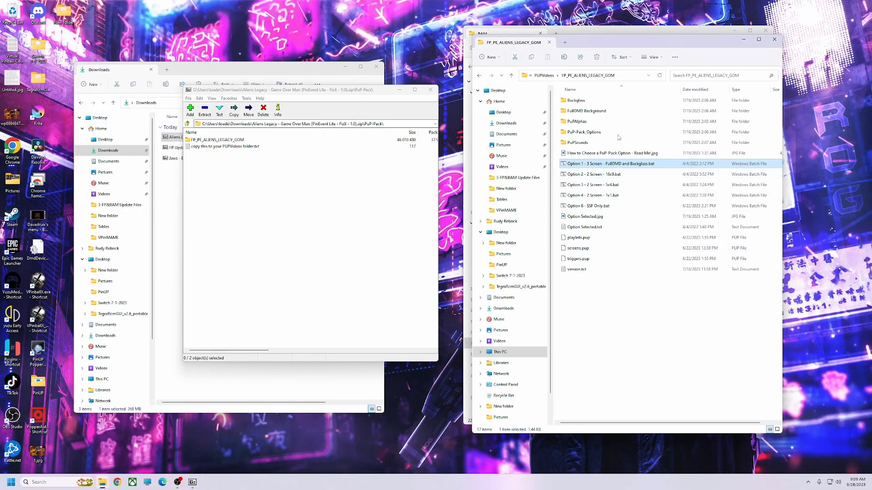
# Step: Close the Aliens Legacy archive and return to the PUPVideos folder
pyautogui.moveTo(639, 47)
pyautogui.mouseDown()
pyautogui.moveTo(615, 44)
pyautogui.moveTo(630, 51)
pyautogui.mouseUp()
pyautogui.moveTo(342, 93); pyautogui.dragTo(355, 119)
pyautogui.click(200, 149)
pyautogui.click(201, 150)
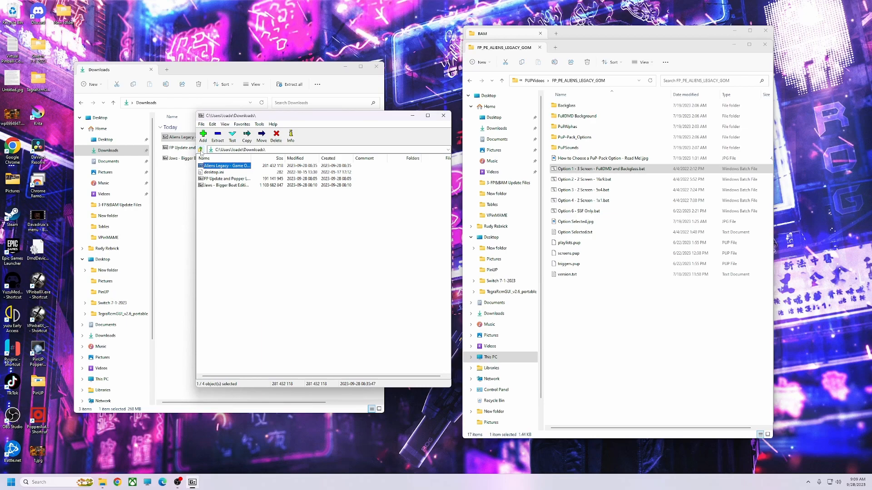
pyautogui.click(444, 115)
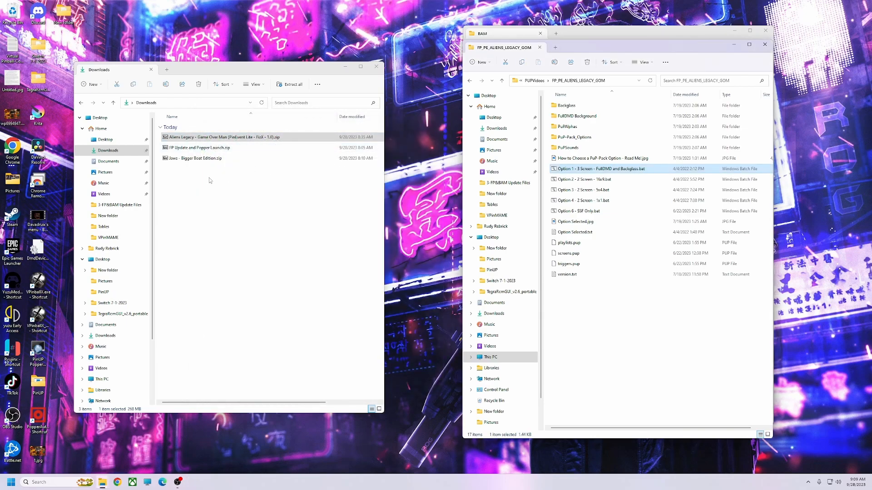
pyautogui.click(470, 81)
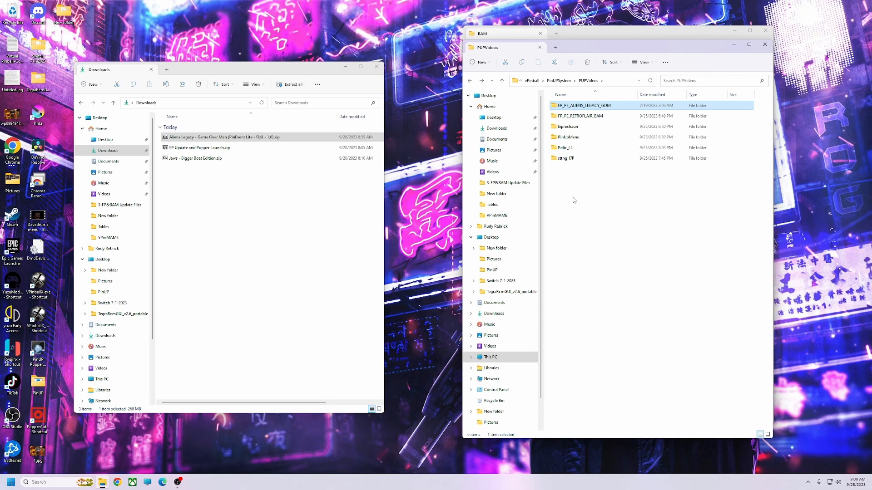
# Step: Extract the FP_PE_JAWS_BBE folder from the PuP-Pack folder of the zip nested in Jaws - Bigger Boat Edition.zip into PUPVideos
pyautogui.click(182, 162)
pyautogui.doubleClick(182, 162)
pyautogui.doubleClick(216, 167)
pyautogui.doubleClick(216, 167)
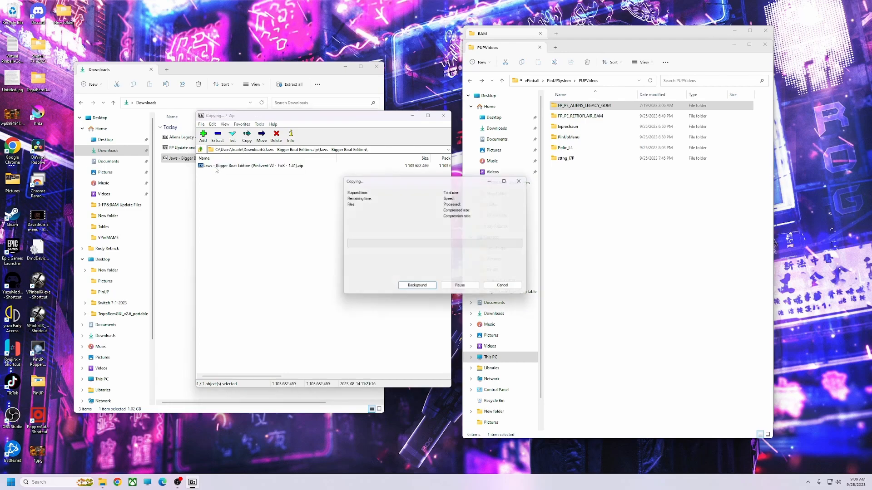
pyautogui.doubleClick(210, 173)
pyautogui.moveTo(211, 166); pyautogui.dragTo(613, 227)
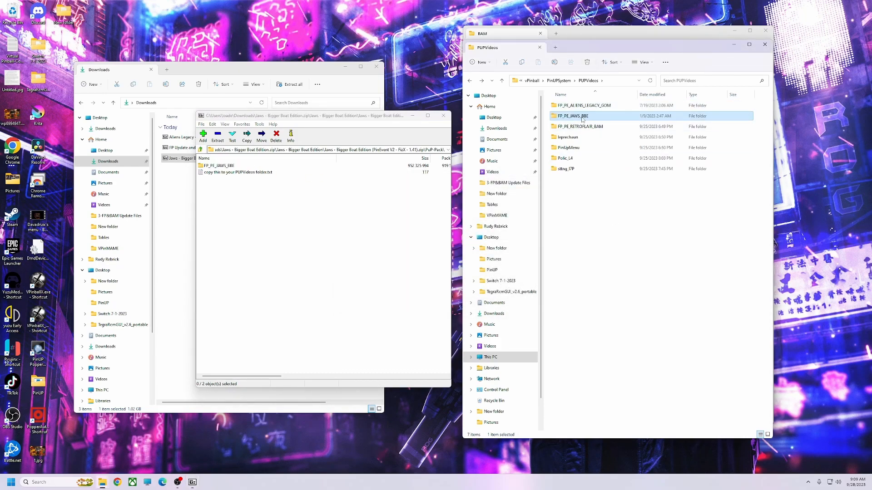
# Step: Check the PuP-Pack option guide image in FP_PE_JAWS_BBE and run its Option 1 - 3 Screen batch file for FullDMD and Backglass
pyautogui.doubleClick(583, 116)
pyautogui.scroll(-3, 583, 182)
pyautogui.scroll(-7, 581, 295)
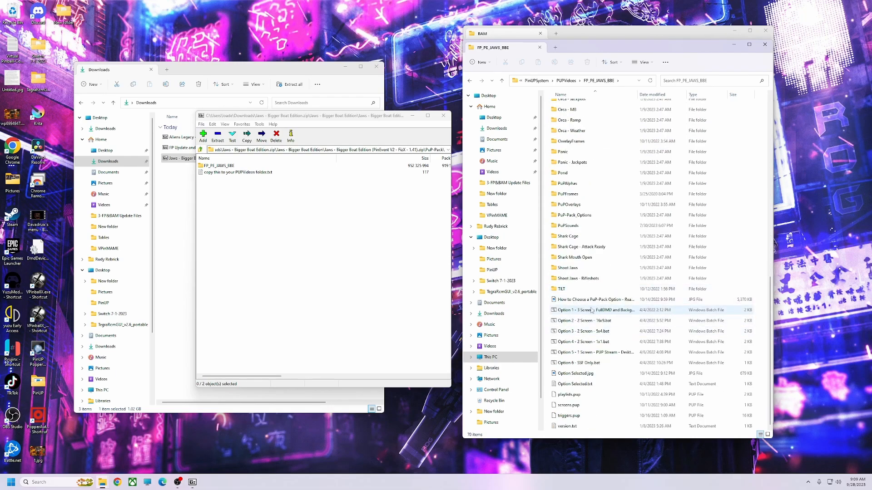
pyautogui.click(576, 302)
pyautogui.doubleClick(574, 301)
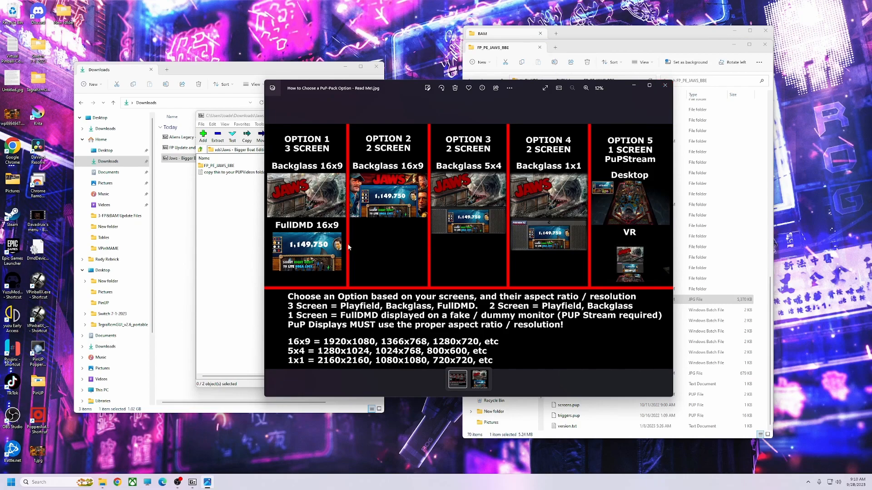
pyautogui.click(666, 86)
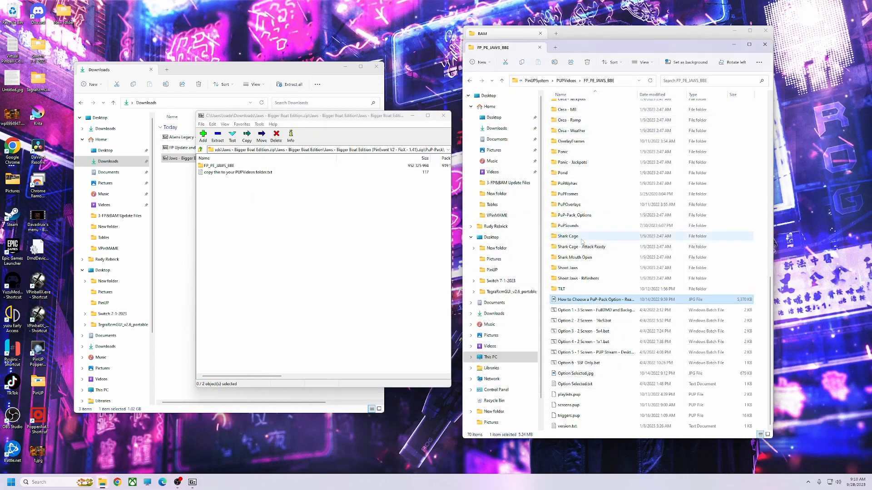
pyautogui.doubleClick(581, 310)
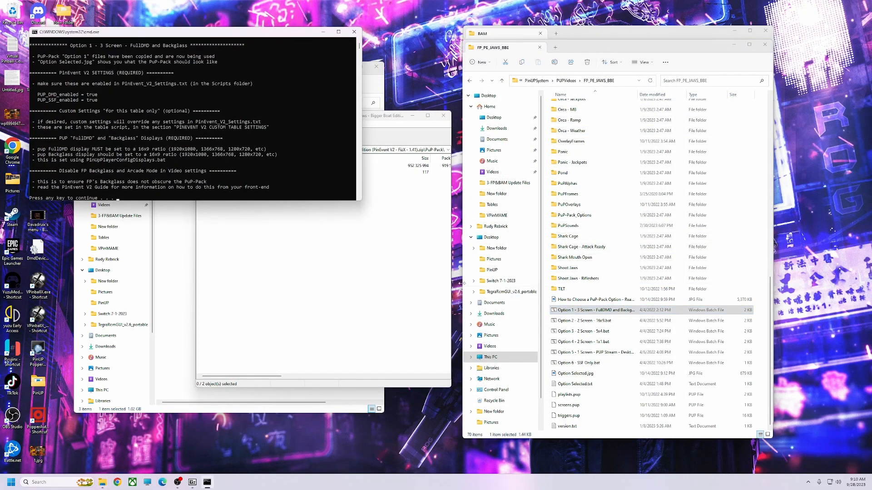
pyautogui.press('Return')
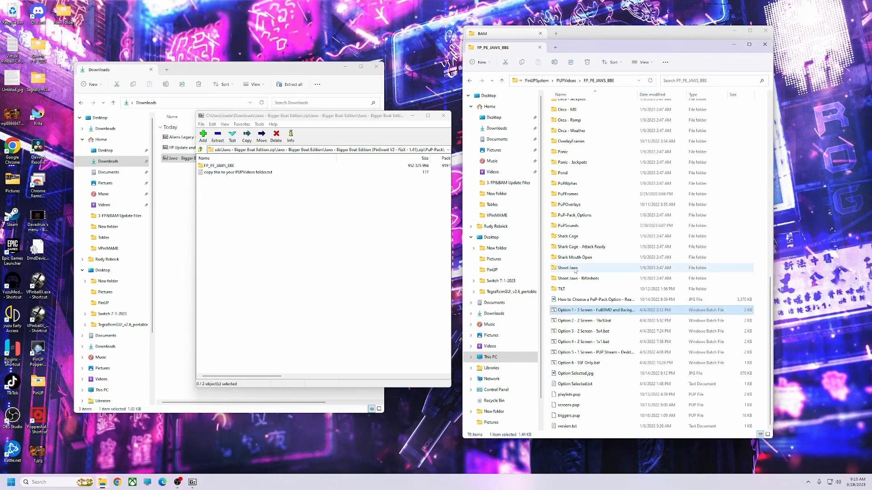
# Step: Extract the Jaws - Bigger Boat Edition .fpt file from the archive's Table folder into FuturePinball\Tables
pyautogui.moveTo(600, 48); pyautogui.dragTo(616, 49)
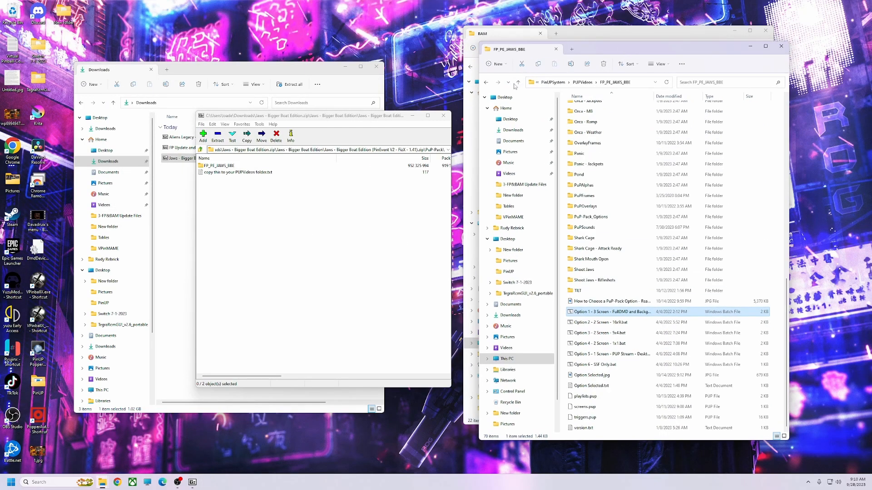
pyautogui.click(485, 83)
pyautogui.click(486, 82)
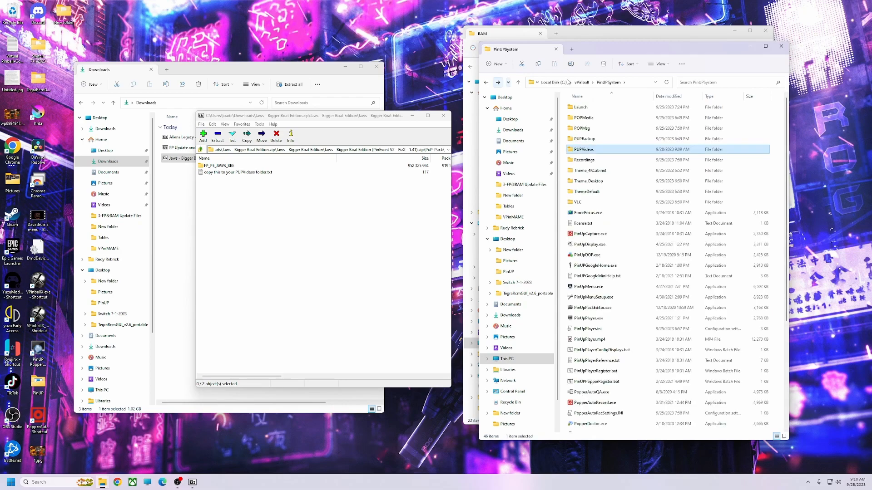
pyautogui.click(781, 47)
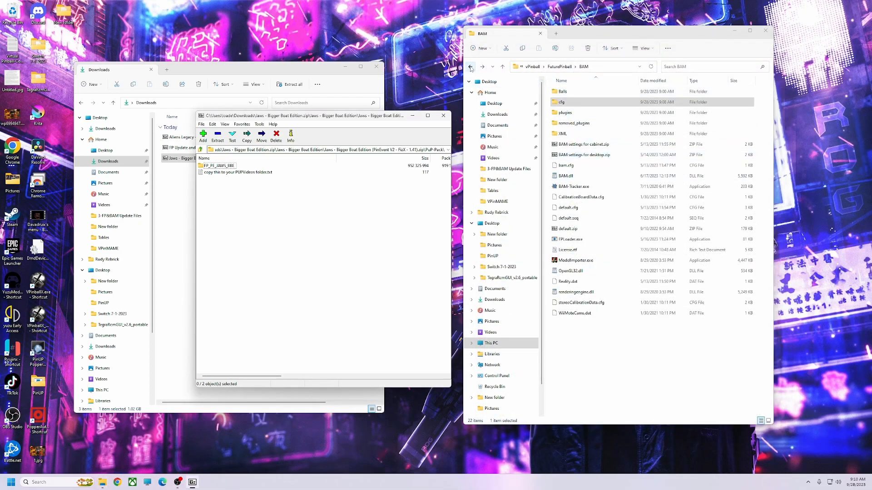
pyautogui.click(471, 68)
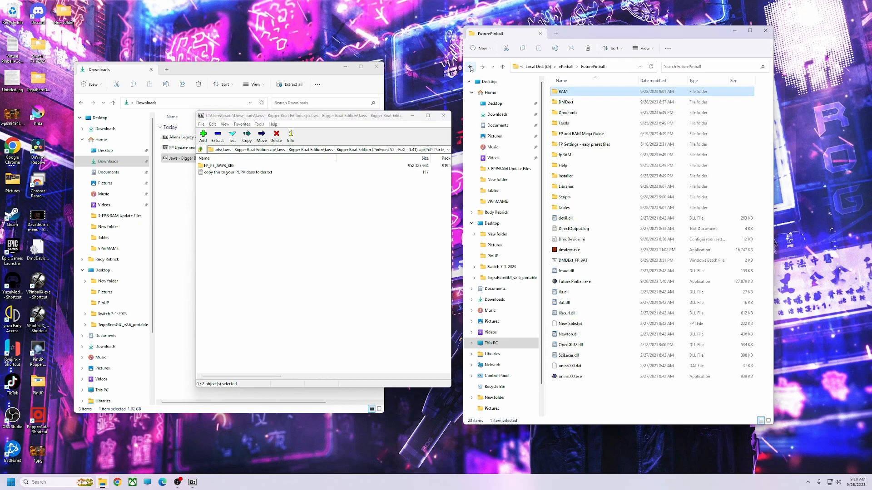
pyautogui.doubleClick(564, 208)
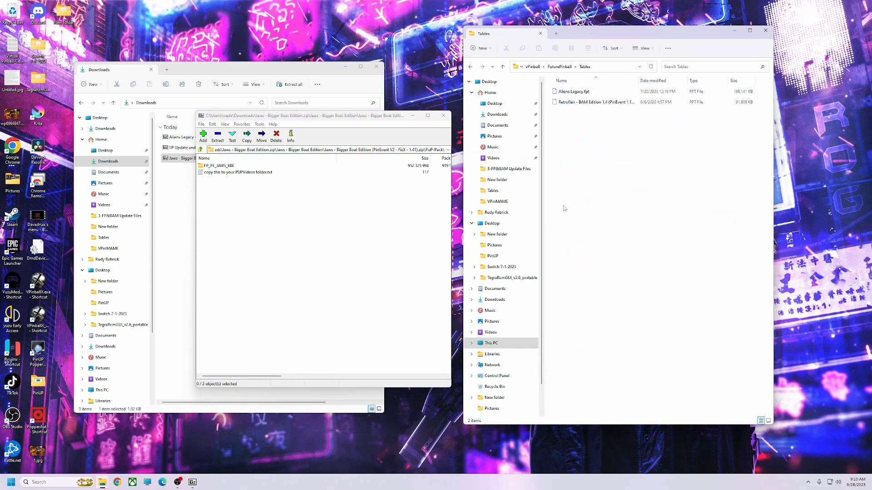
pyautogui.click(200, 150)
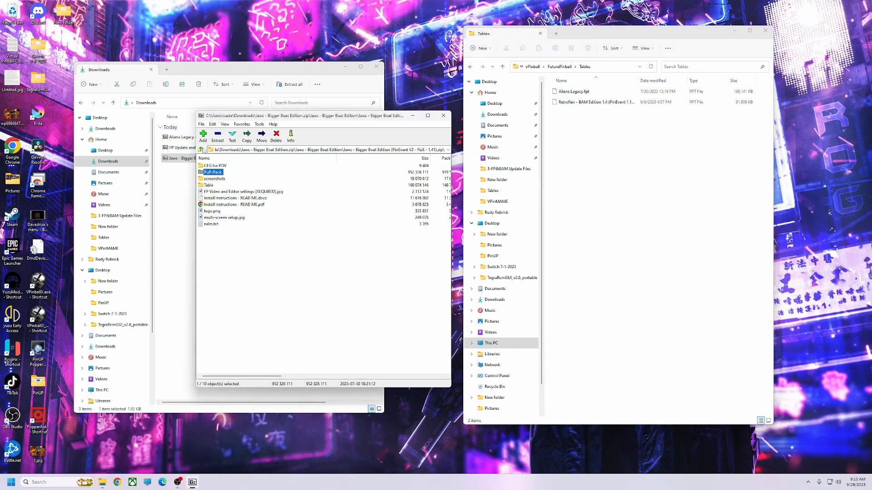
pyautogui.doubleClick(208, 185)
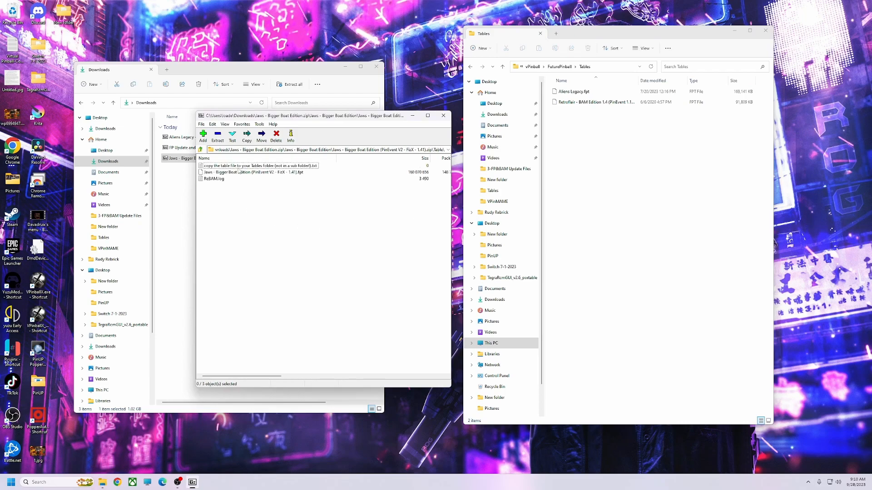
pyautogui.moveTo(220, 174); pyautogui.dragTo(606, 179)
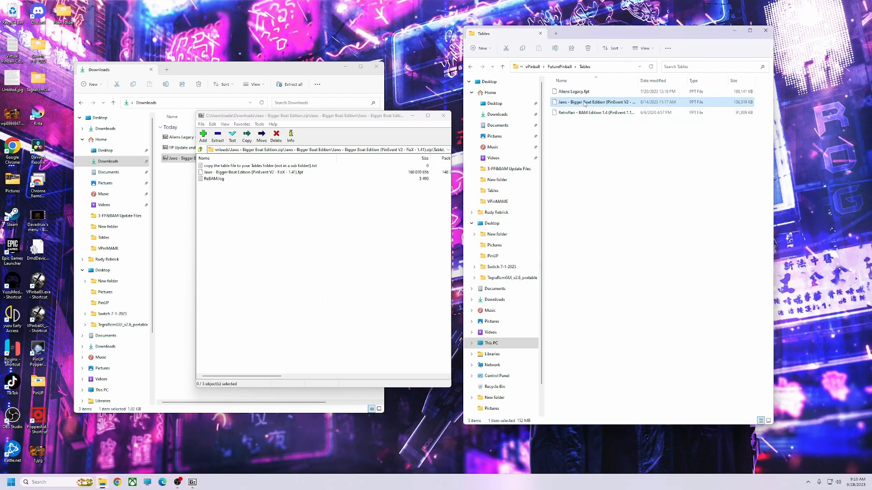
# Step: Rename the extracted Jaws - Bigger Boat Edition table file to Jaws.fpt and copy the new base name
pyautogui.rightClick(586, 102)
pyautogui.click(616, 182)
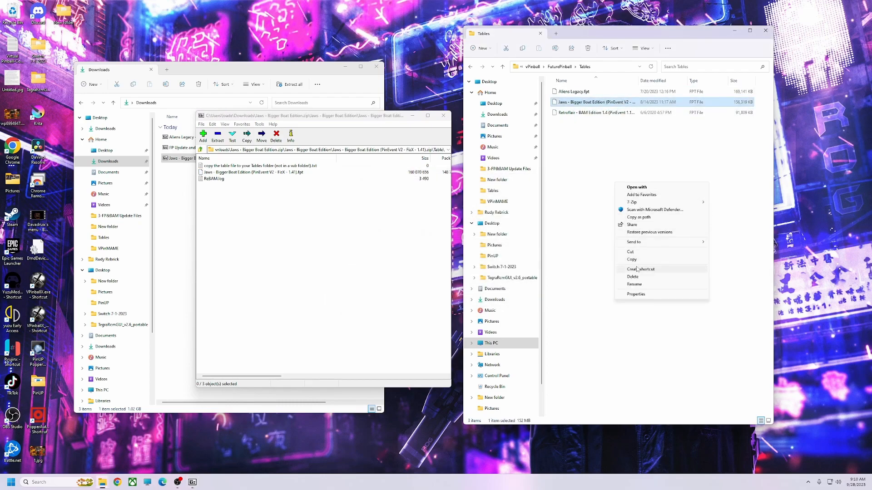
pyautogui.click(636, 284)
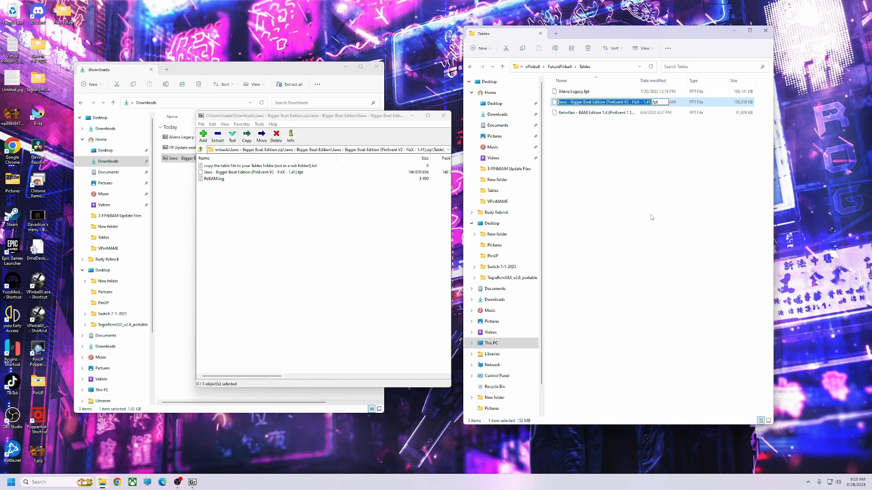
pyautogui.click(652, 104)
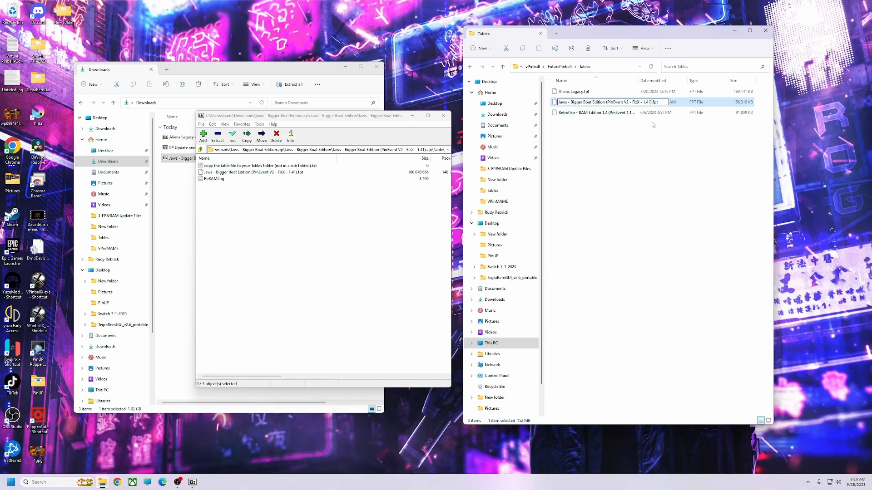
pyautogui.press('BackSpace')
pyautogui.press('BackSpace')
pyautogui.press('BackSpace')
pyautogui.press('BackSpace')
pyautogui.press('BackSpace')
pyautogui.press('BackSpace')
pyautogui.press('BackSpace')
pyautogui.press('BackSpace')
pyautogui.press('BackSpace')
pyautogui.press('BackSpace')
pyautogui.press('BackSpace')
pyautogui.press('BackSpace')
pyautogui.press('BackSpace')
pyautogui.press('BackSpace')
pyautogui.press('BackSpace')
pyautogui.press('BackSpace')
pyautogui.press('BackSpace')
pyautogui.press('BackSpace')
pyautogui.press('BackSpace')
pyautogui.press('BackSpace')
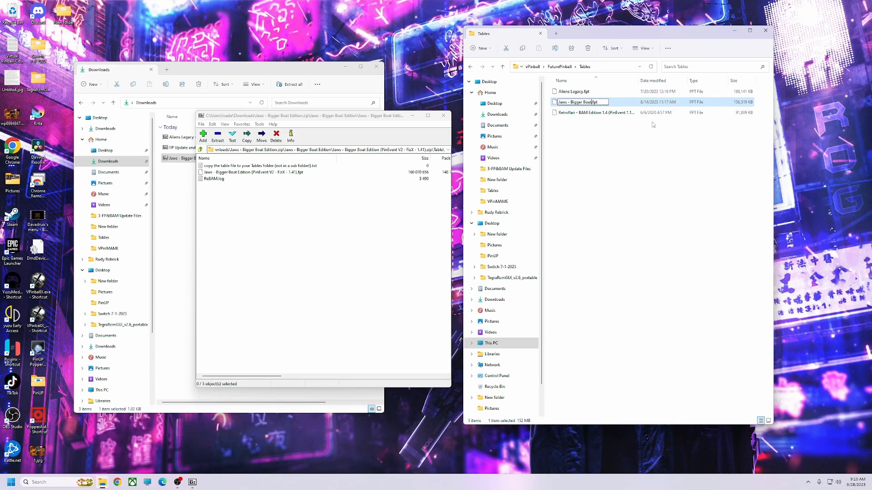
pyautogui.press('BackSpace')
pyautogui.press('BackSpace')
pyautogui.press('BackSpace')
pyautogui.press('BackSpace')
pyautogui.press('BackSpace')
pyautogui.moveTo(567, 102); pyautogui.dragTo(558, 102)
pyautogui.rightClick(559, 102)
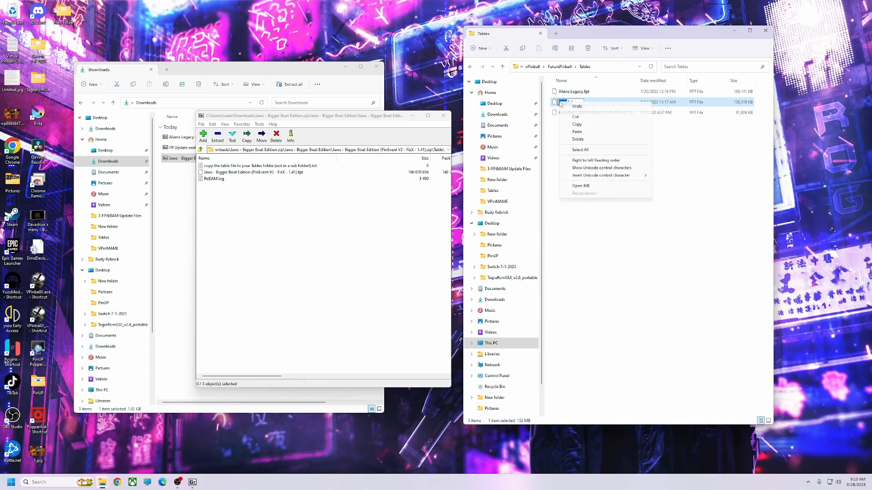
pyautogui.click(579, 125)
pyautogui.click(591, 170)
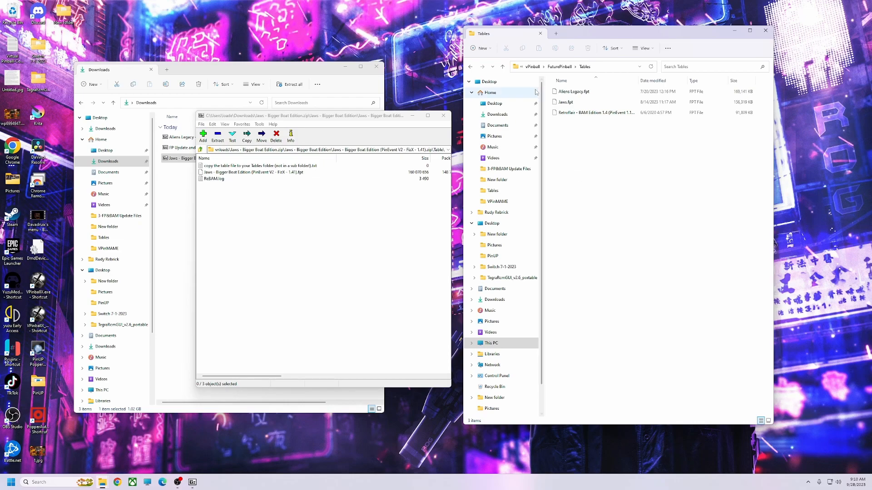
# Step: Extract the cabinet .cfg file from the Jaws archive's CFG for POV folder into FuturePinball\BAM\cfg
pyautogui.click(470, 67)
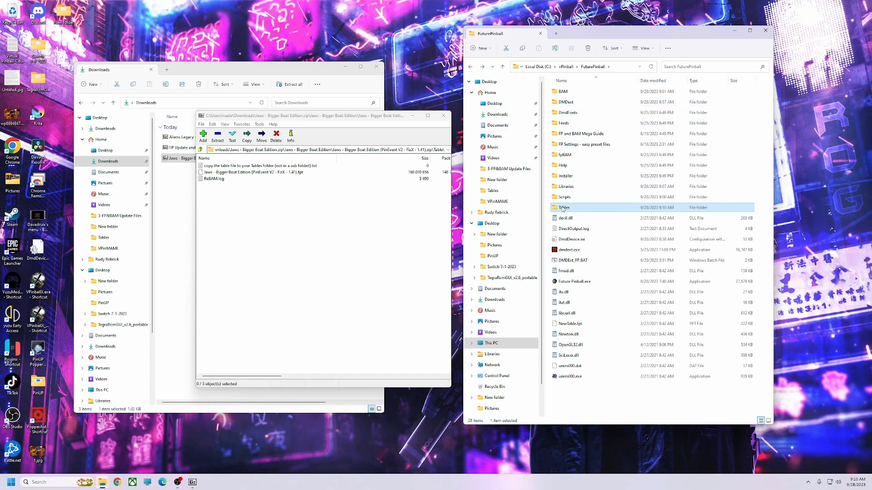
pyautogui.click(562, 93)
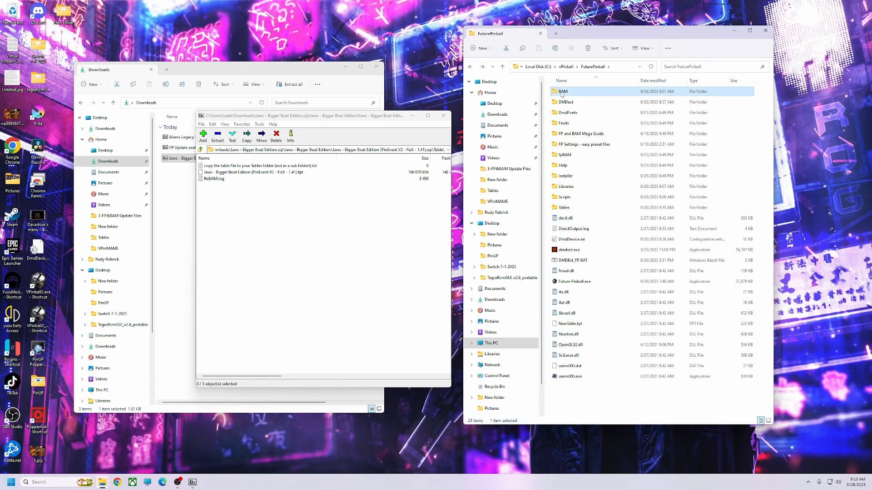
pyautogui.doubleClick(562, 93)
pyautogui.doubleClick(562, 103)
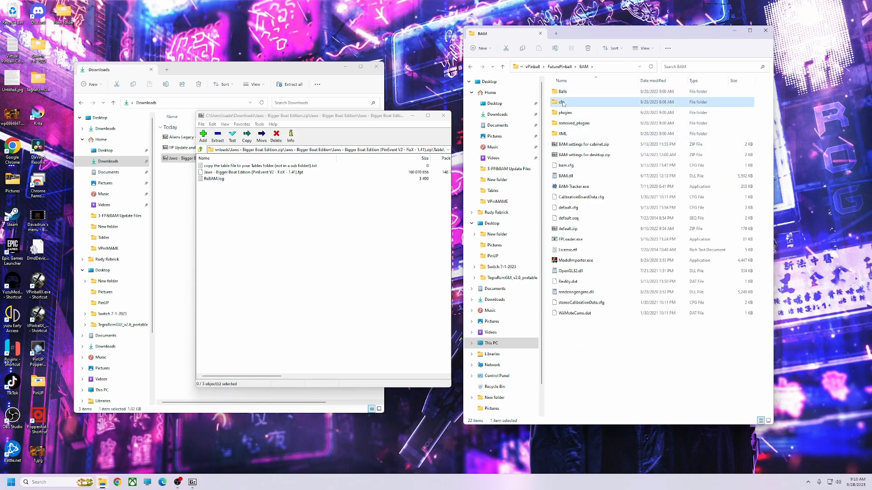
pyautogui.click(200, 150)
pyautogui.doubleClick(213, 166)
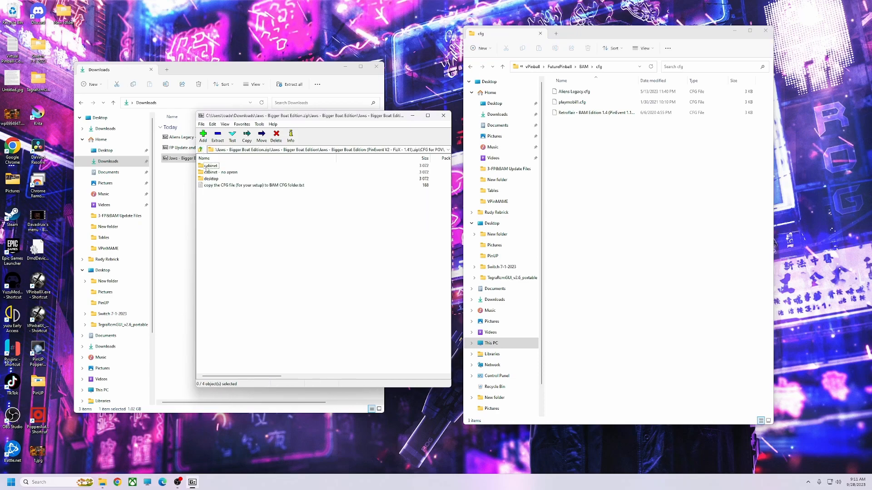
pyautogui.doubleClick(210, 166)
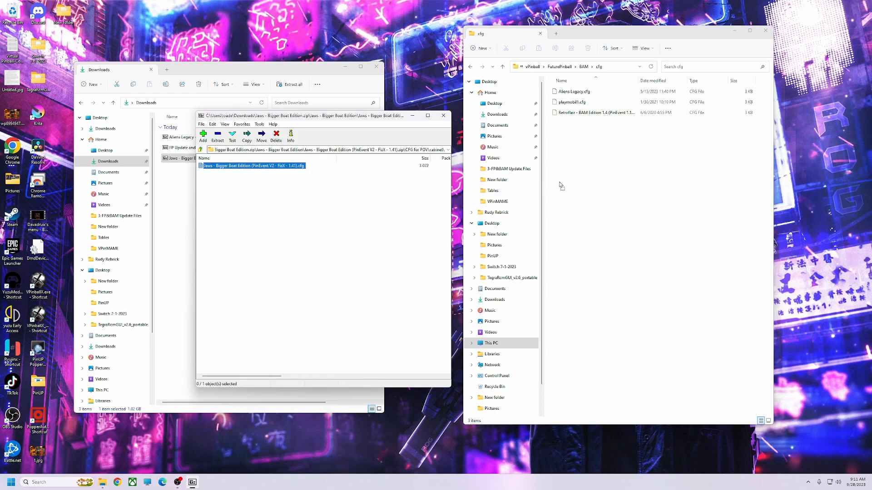
pyautogui.moveTo(585, 176); pyautogui.dragTo(585, 174)
# Step: Rename the extracted Jaws configuration file in the cfg folder to Jaws.cfg to match the table
pyautogui.rightClick(584, 103)
pyautogui.click(612, 180)
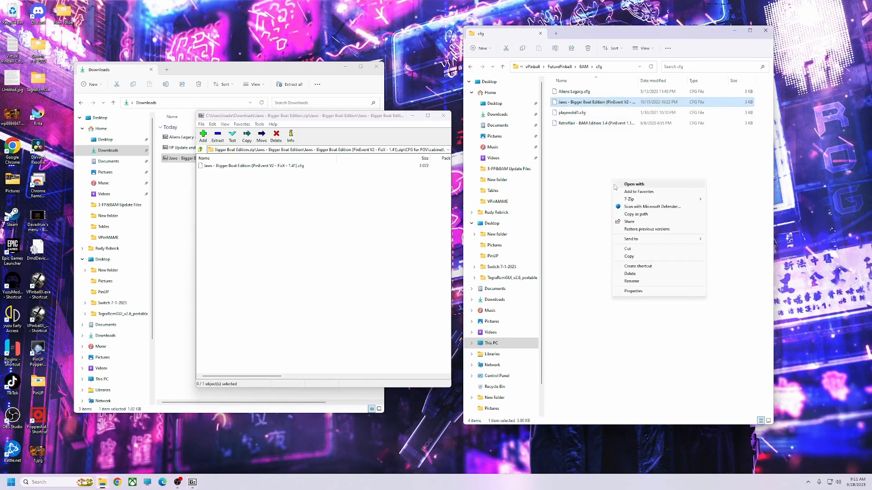
pyautogui.click(631, 282)
pyautogui.rightClick(586, 104)
pyautogui.click(604, 134)
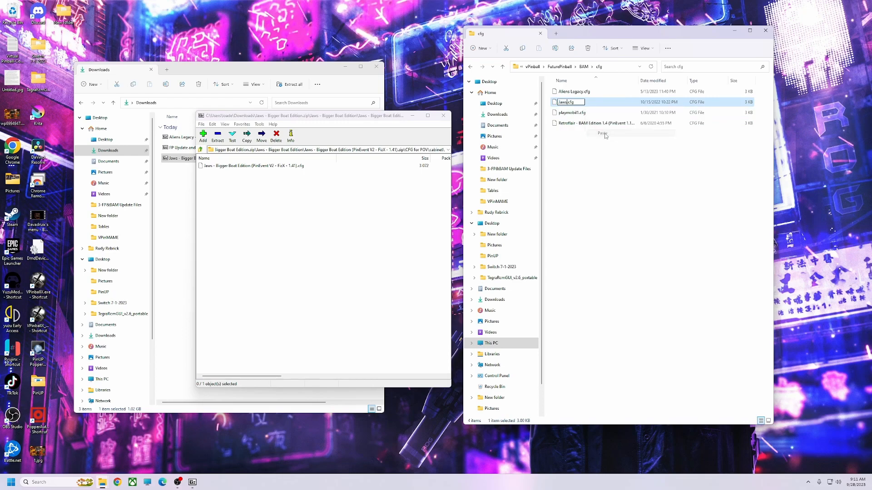
pyautogui.click(584, 168)
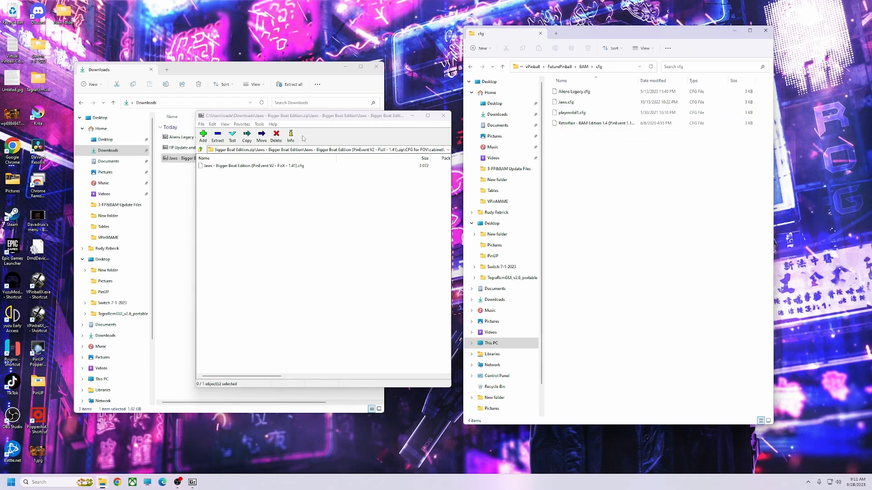
# Step: Open FuturePinball\Libraries and check the top level of the Jaws archive for library files, then return to FuturePinball
pyautogui.click(470, 67)
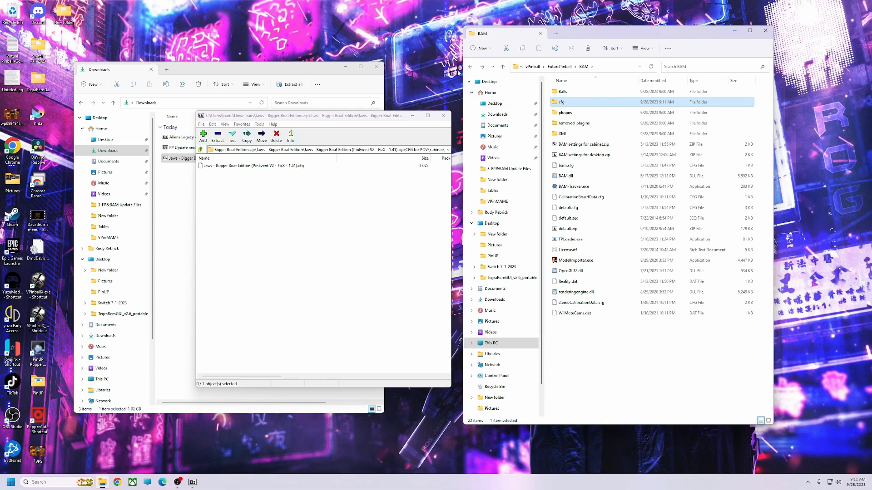
pyautogui.click(470, 67)
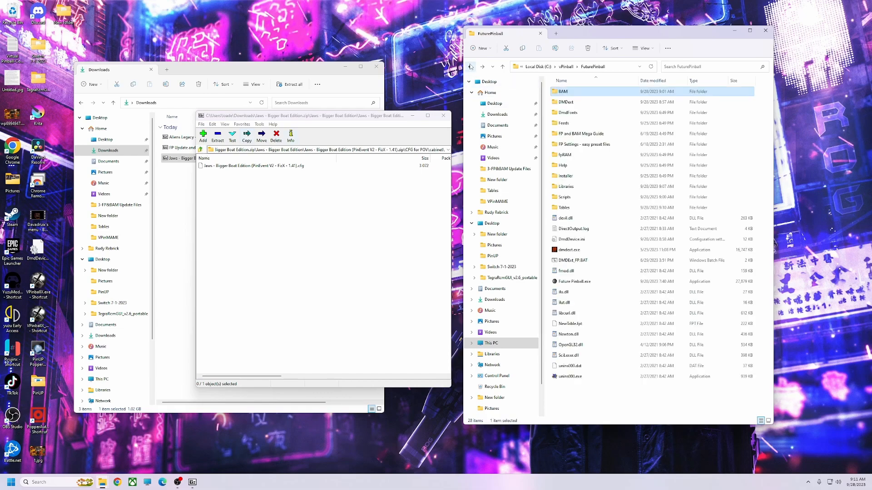
pyautogui.doubleClick(566, 188)
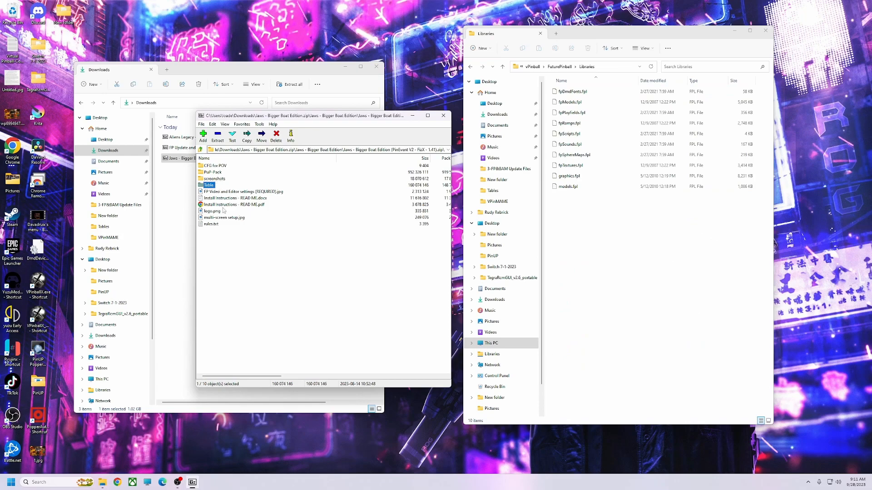
pyautogui.click(232, 240)
pyautogui.moveTo(363, 119); pyautogui.dragTo(323, 135)
pyautogui.click(470, 66)
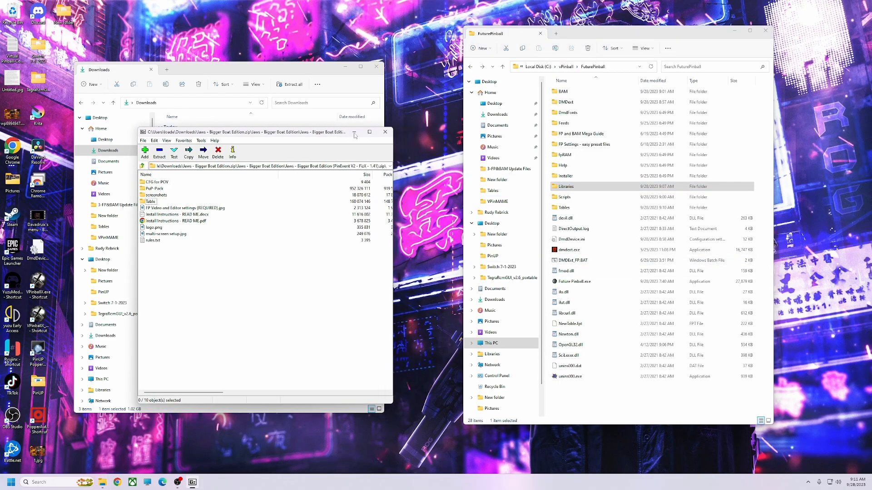
# Step: Close the Jaws archive and the FuturePinball and Downloads folder windows, clearing the desktop
pyautogui.click(402, 131)
pyautogui.moveTo(636, 41); pyautogui.dragTo(578, 49)
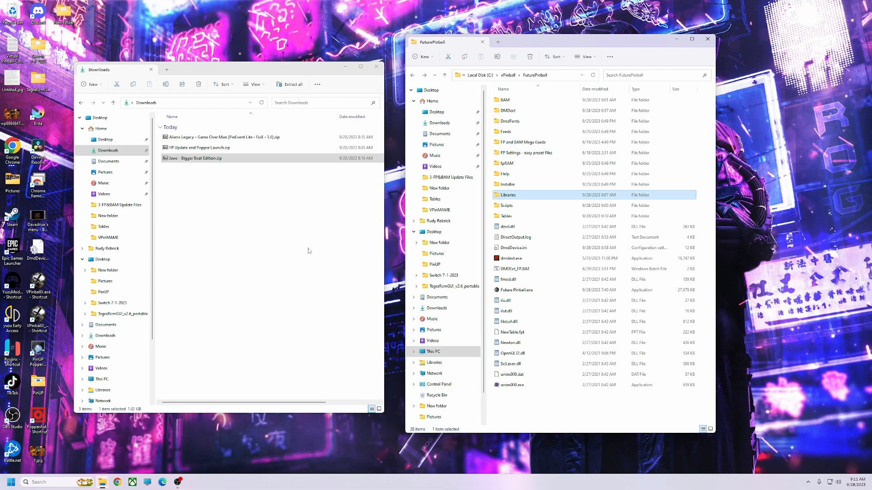
pyautogui.moveTo(302, 69); pyautogui.dragTo(374, 70)
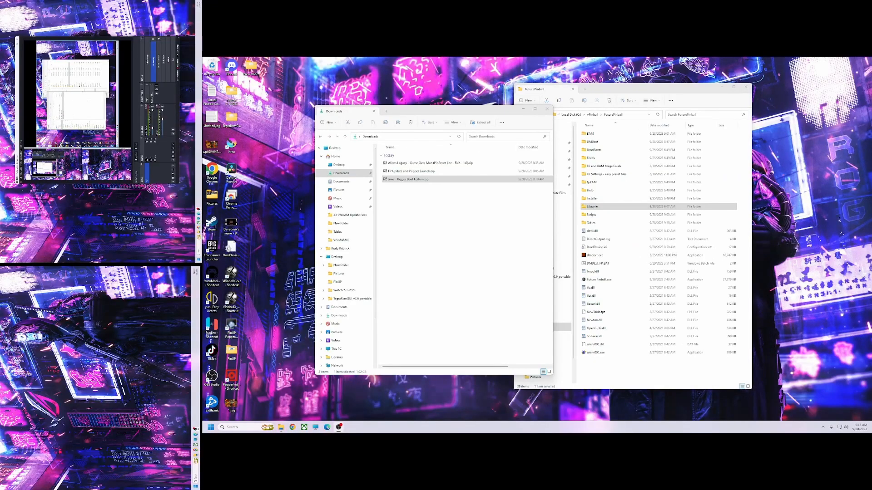
pyautogui.click(18, 52)
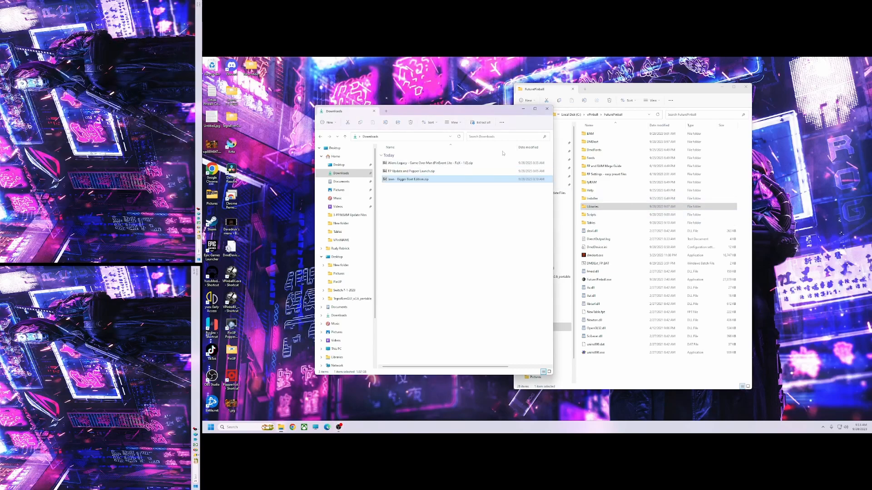
pyautogui.moveTo(486, 117); pyautogui.dragTo(441, 113)
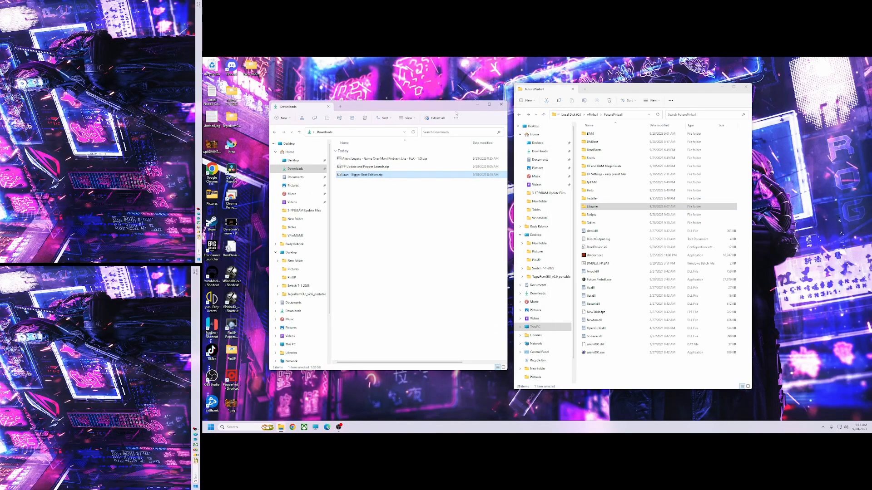
pyautogui.moveTo(660, 88); pyautogui.dragTo(672, 104)
pyautogui.click(756, 104)
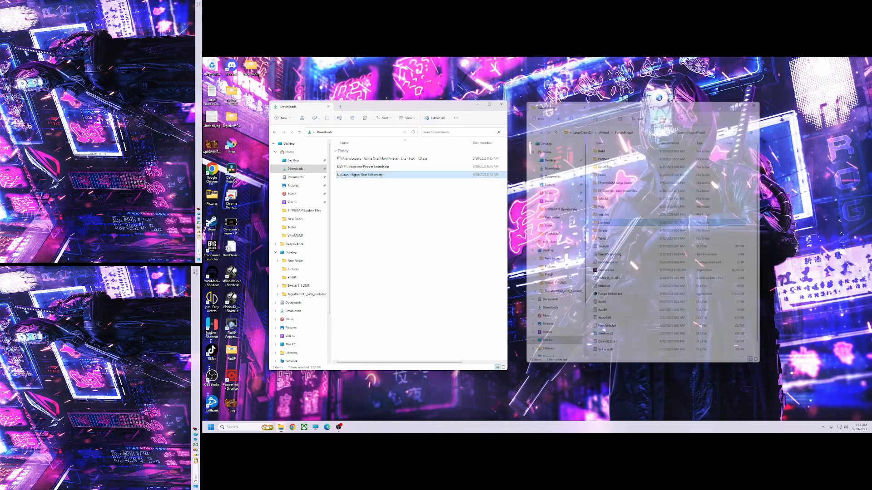
pyautogui.click(501, 106)
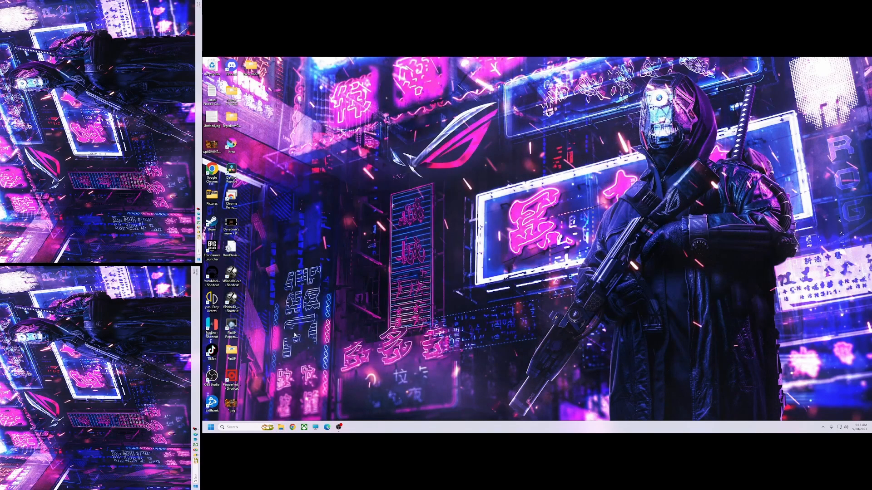
# Step: Launch PinUP Popper Config from the desktop's PinUP folder and open its Games Manager
pyautogui.doubleClick(232, 352)
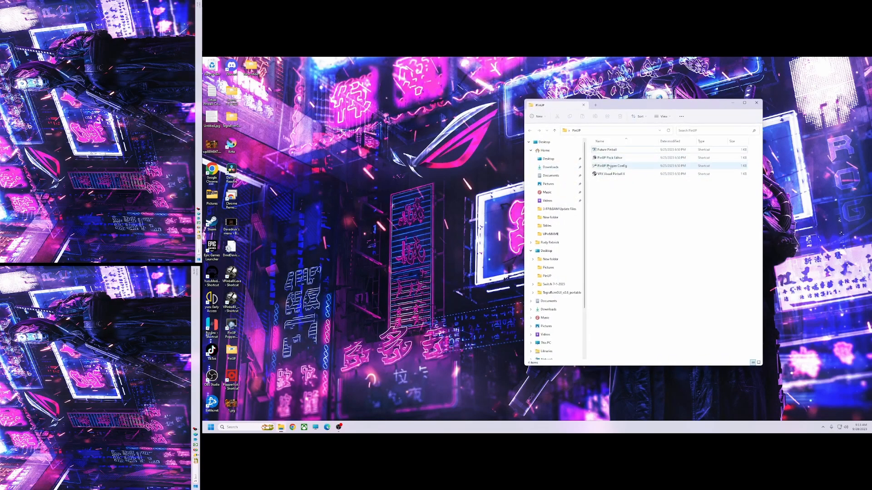
pyautogui.doubleClick(609, 166)
pyautogui.moveTo(389, 103); pyautogui.dragTo(460, 201)
pyautogui.click(412, 221)
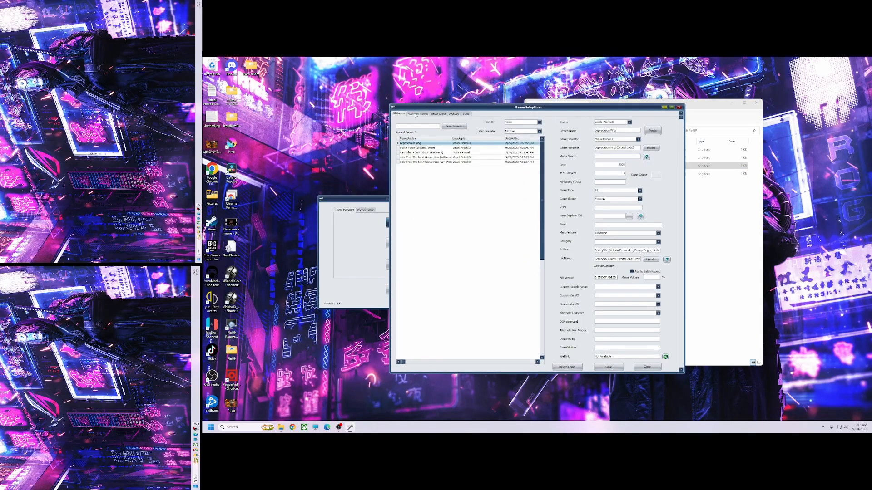
# Step: Scan for new games with the Future Pinball emulator and add Aliens Legacy and Jaws to the system
pyautogui.click(416, 114)
pyautogui.click(471, 131)
pyautogui.click(447, 140)
pyautogui.click(625, 132)
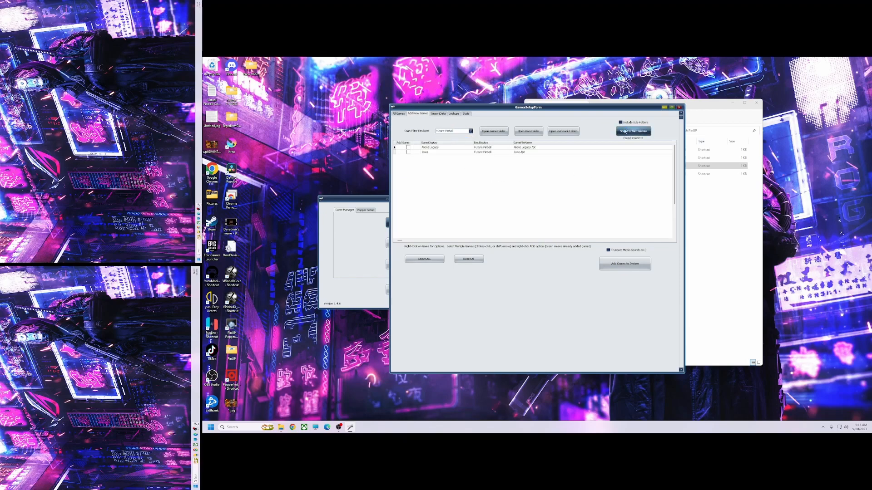
pyautogui.click(408, 147)
pyautogui.click(407, 152)
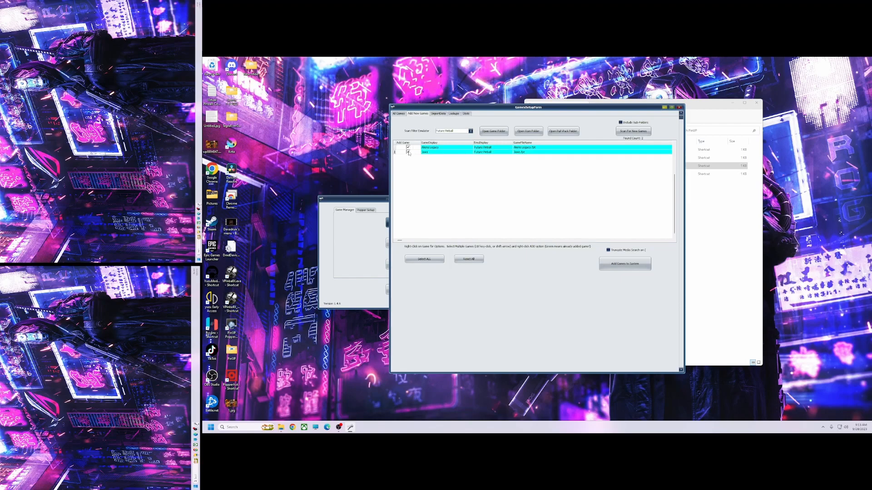
pyautogui.click(625, 264)
pyautogui.click(537, 247)
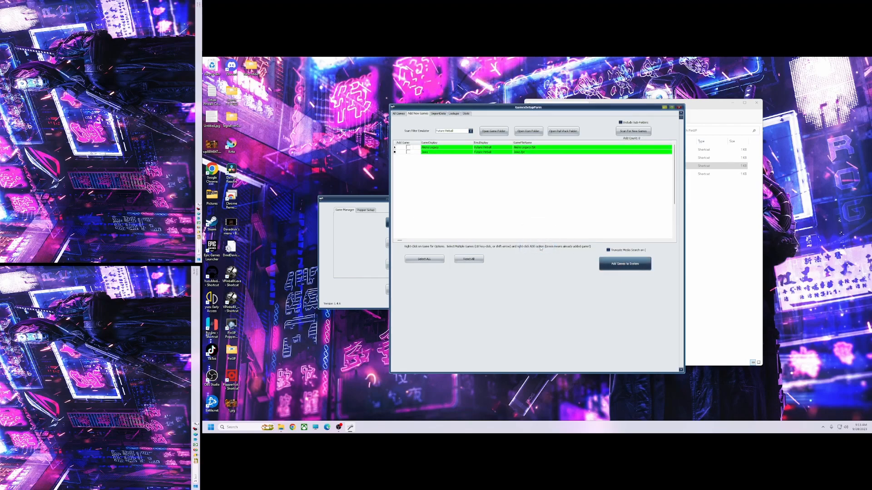
# Step: Close the Games Manager and the PinUP folder window, and move the PinUP Popper Setup window aside
pyautogui.moveTo(652, 111); pyautogui.dragTo(629, 119)
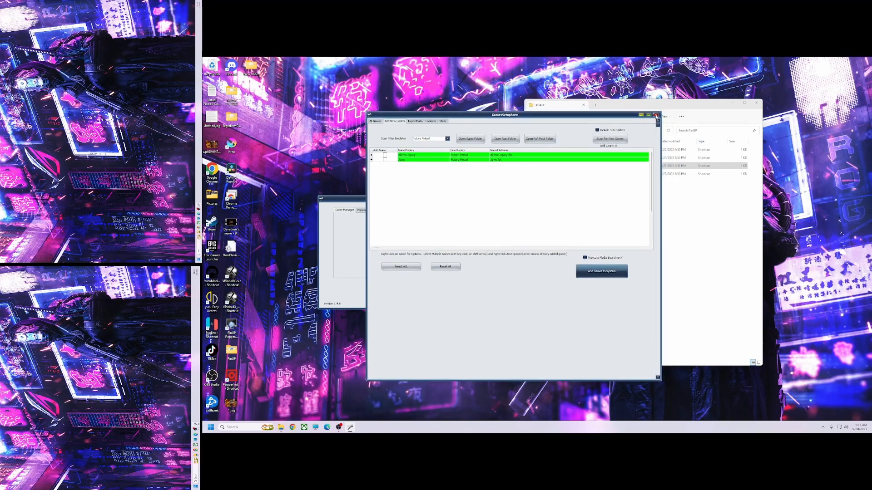
pyautogui.click(656, 114)
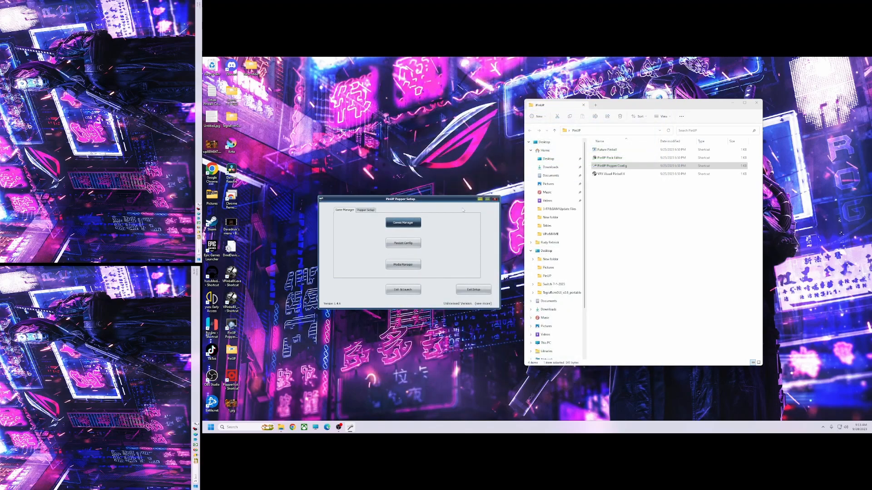
pyautogui.click(756, 103)
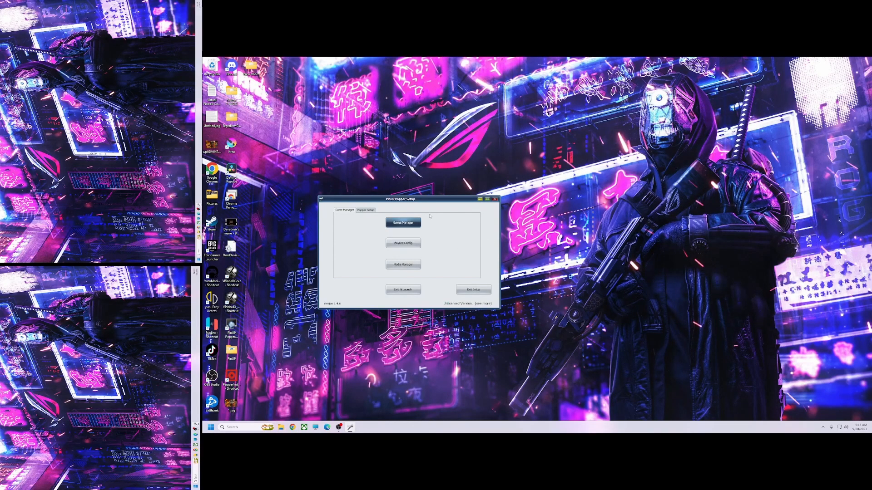
pyautogui.moveTo(445, 199); pyautogui.dragTo(488, 159)
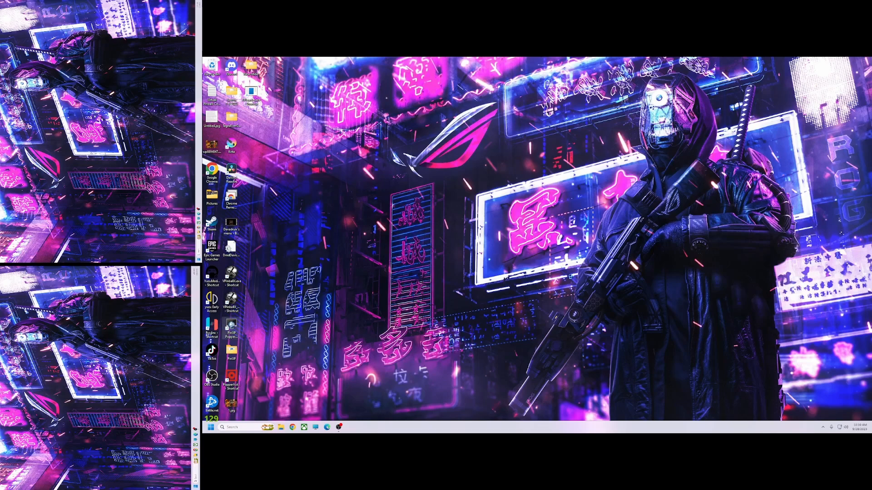
# Step: Launch PinUP Popper from the desktop and browse the Future Pinball games to Jaws
pyautogui.doubleClick(231, 325)
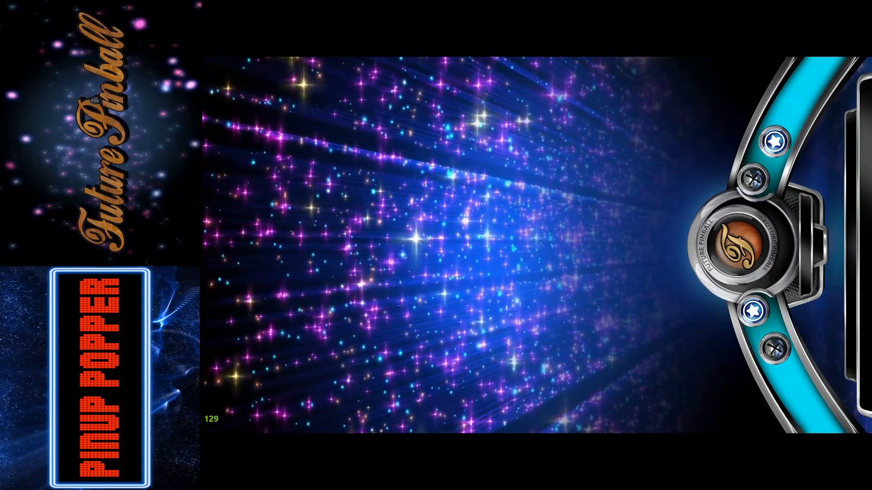
pyautogui.press('Right')
pyautogui.press('Right')
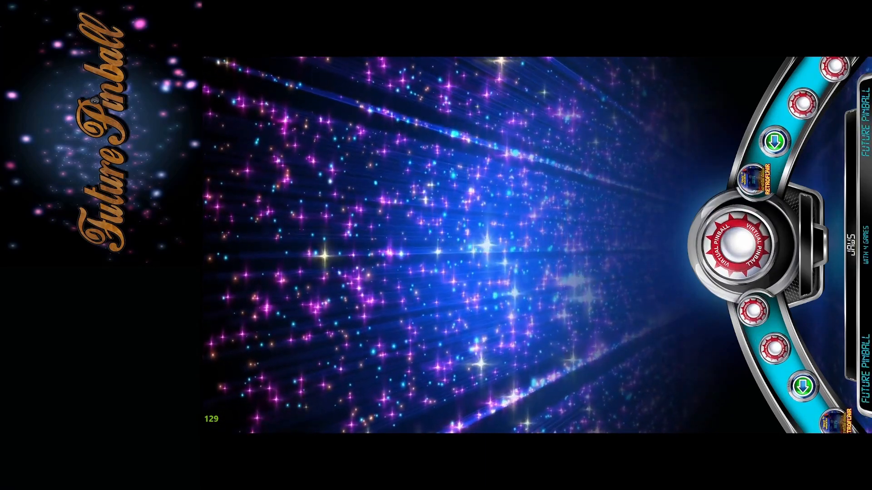
# Step: Run the Jaws table from PinUP Popper, start a game, and return to the Future Pinball game list at Blade Runner
pyautogui.press('Return')
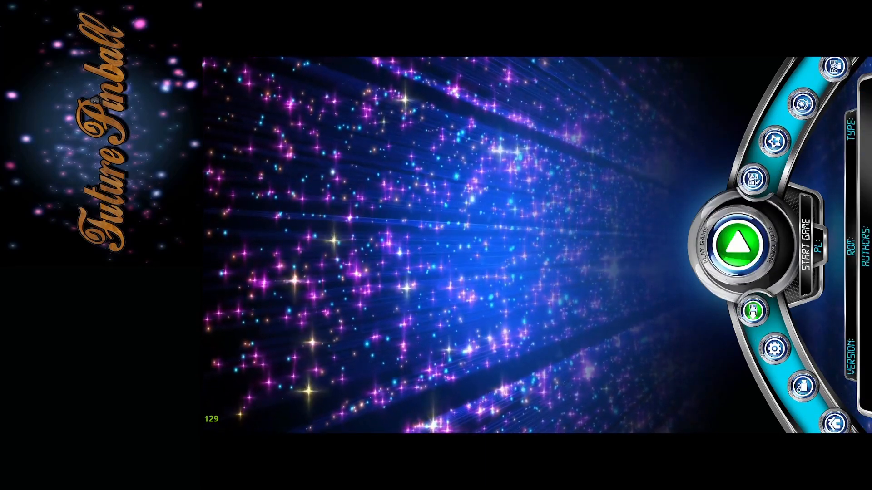
pyautogui.press('Return')
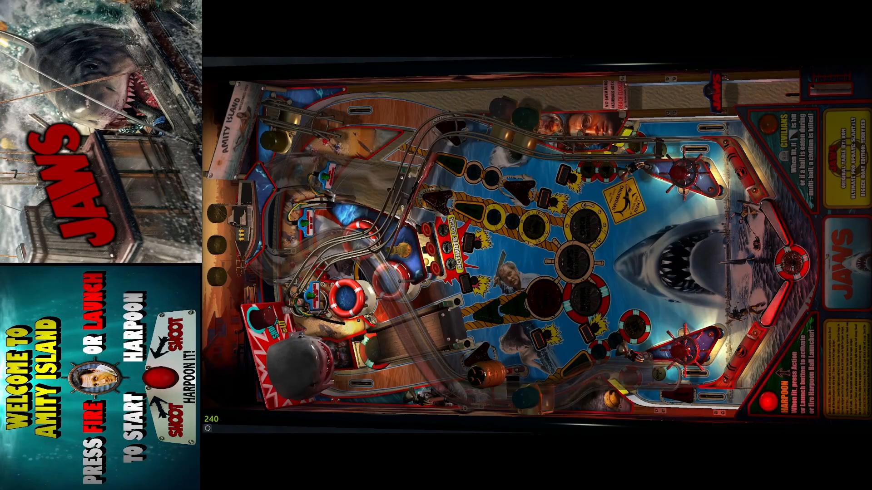
pyautogui.press('1')
pyautogui.press('Return')
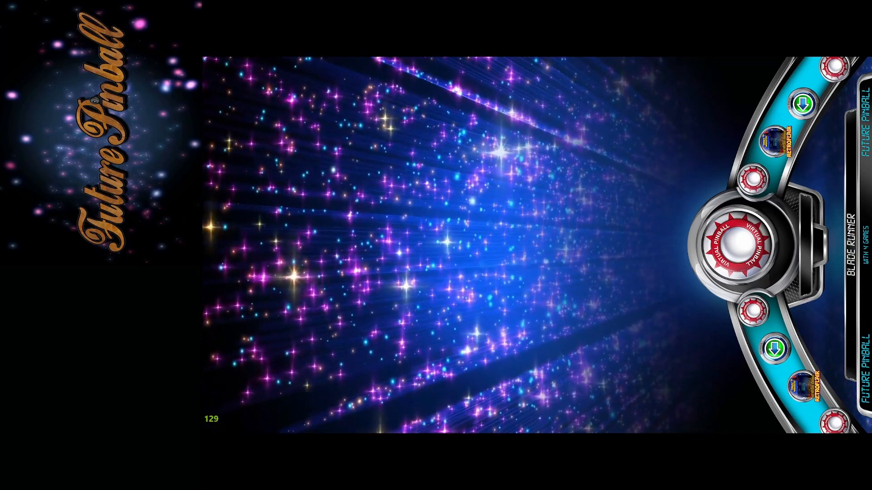
# Step: Run the Blade Runner table from PinUP Popper, then exit to the desktop
pyautogui.press('Return')
pyautogui.press('Return')
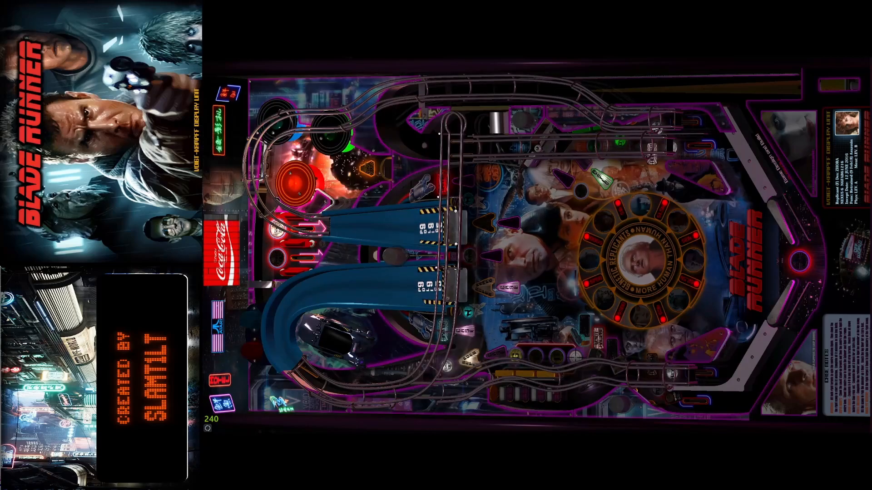
pyautogui.press('Escape')
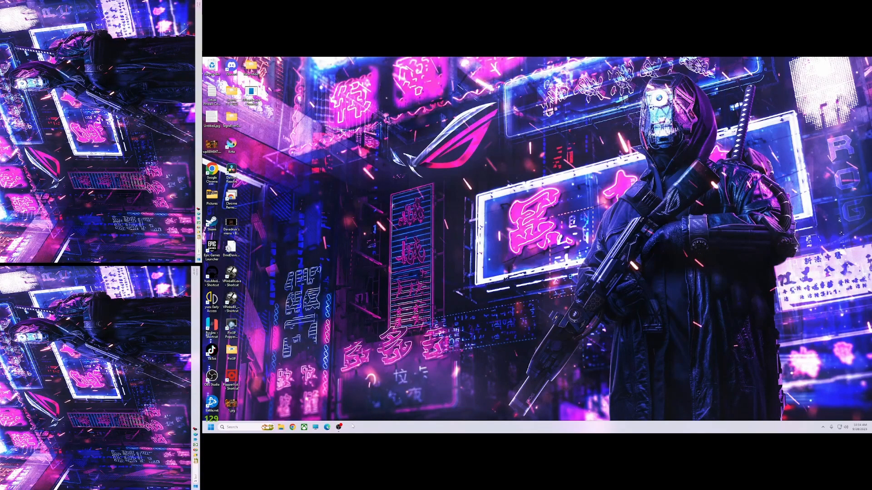
pyautogui.click(340, 428)
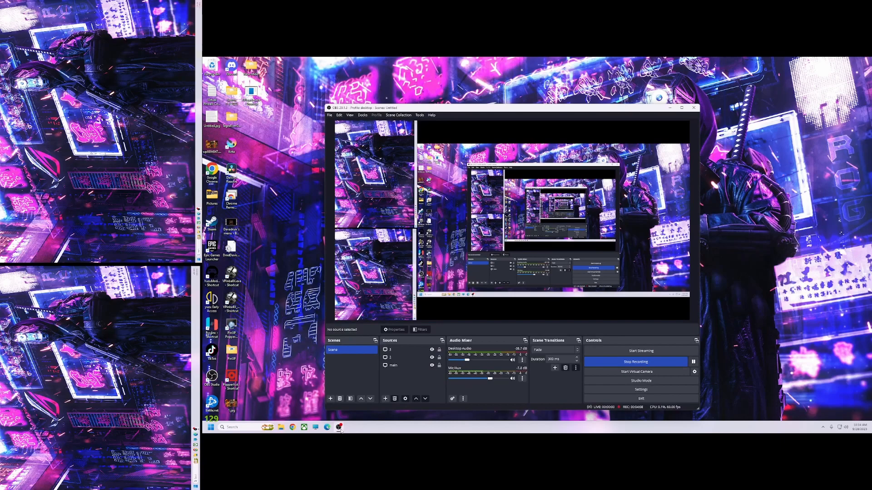
pyautogui.click(339, 428)
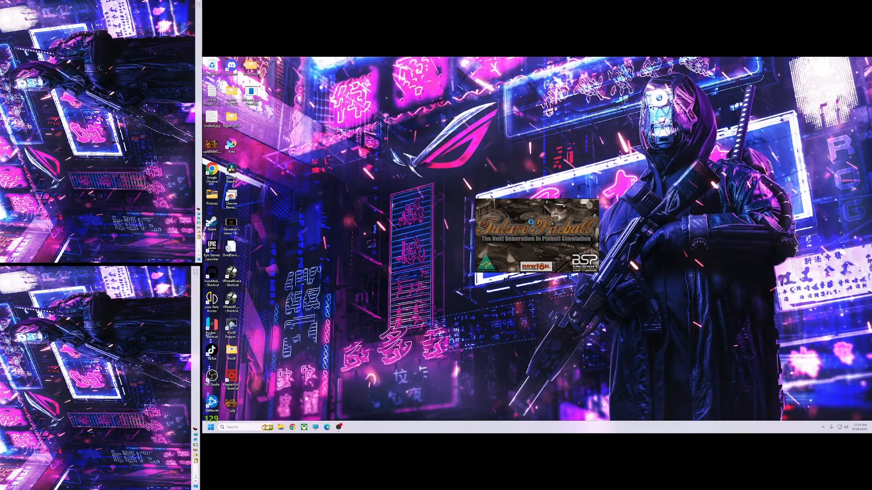
# Step: Turn off Full Screen in Future Pinball's Video / Rendering Options, accept the settings and close Future Pinball
pyautogui.moveTo(520, 149); pyautogui.dragTo(499, 131)
pyautogui.click(484, 137)
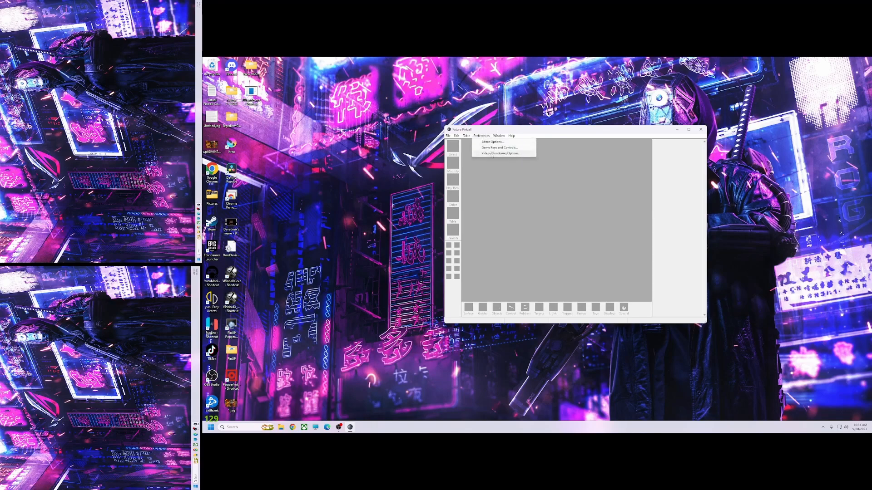
pyautogui.click(491, 154)
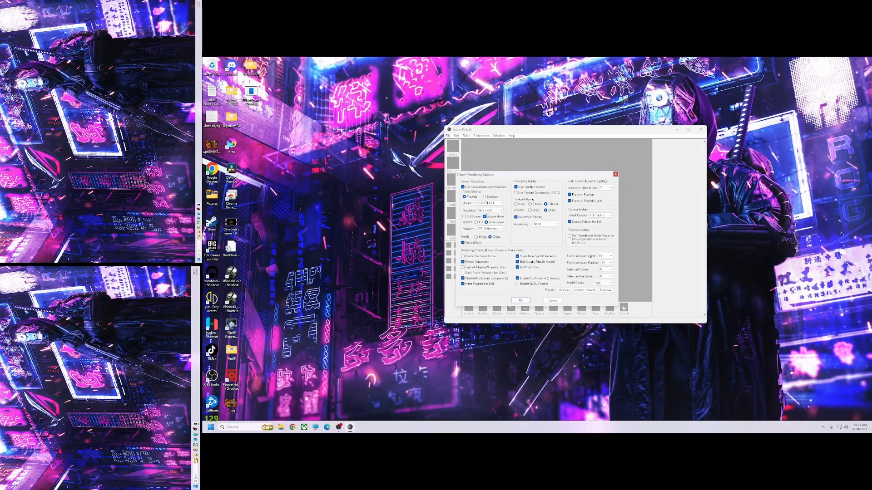
pyautogui.click(521, 301)
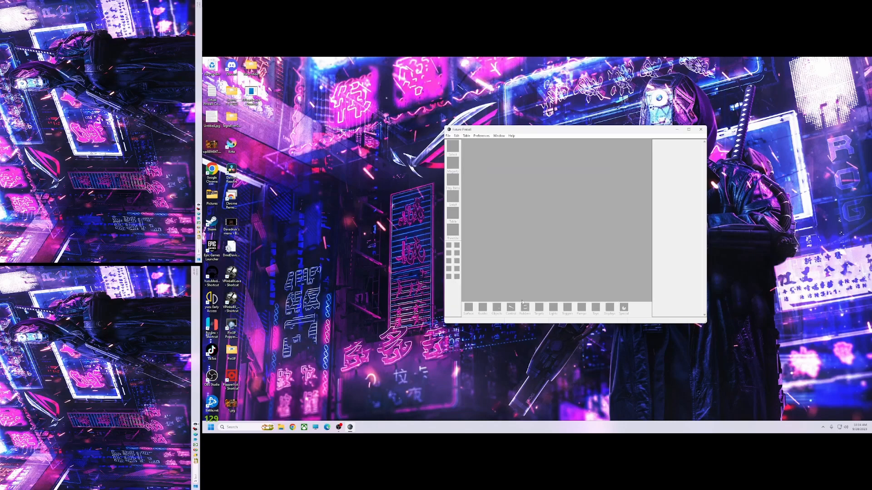
pyautogui.click(700, 130)
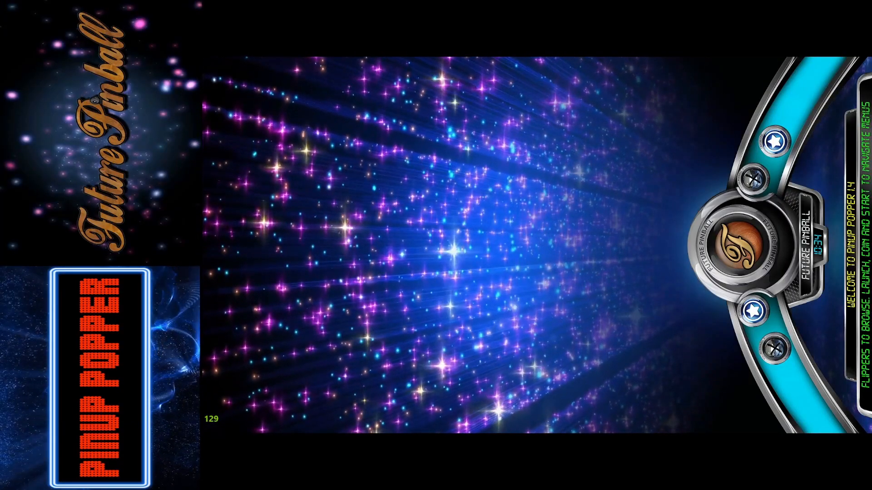
# Step: Launch Aliens Legacy from the Future Pinball games in PinUP Popper
pyautogui.press('Return')
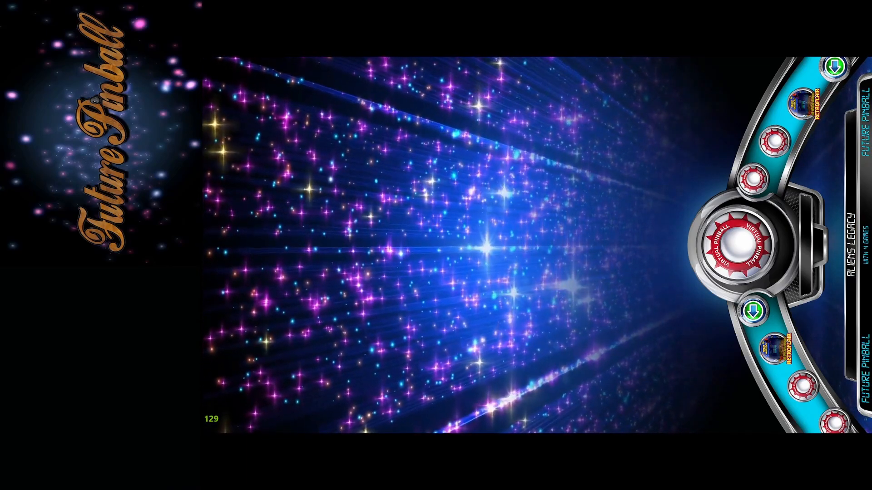
pyautogui.press('Return')
pyautogui.press('Return')
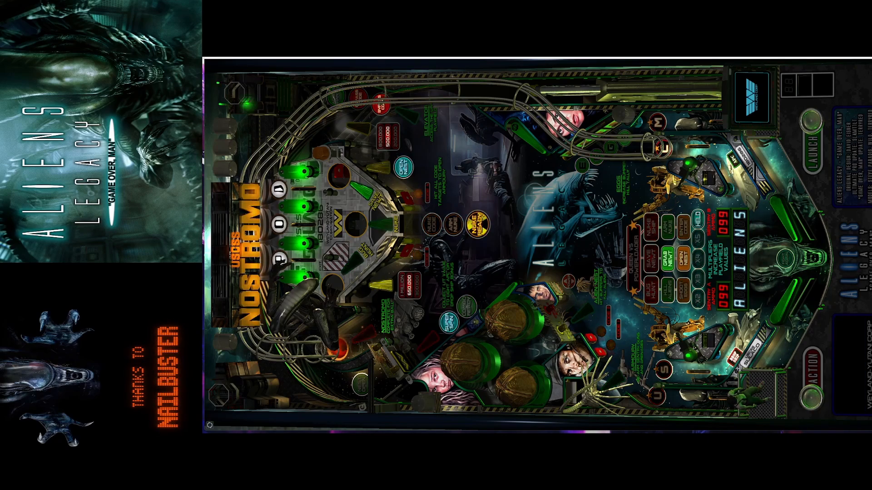
# Step: Bring the Customize DMD Style window in front of the running Aliens Legacy table and move it to a clear spot
pyautogui.hotkey('alt', 'Tab')
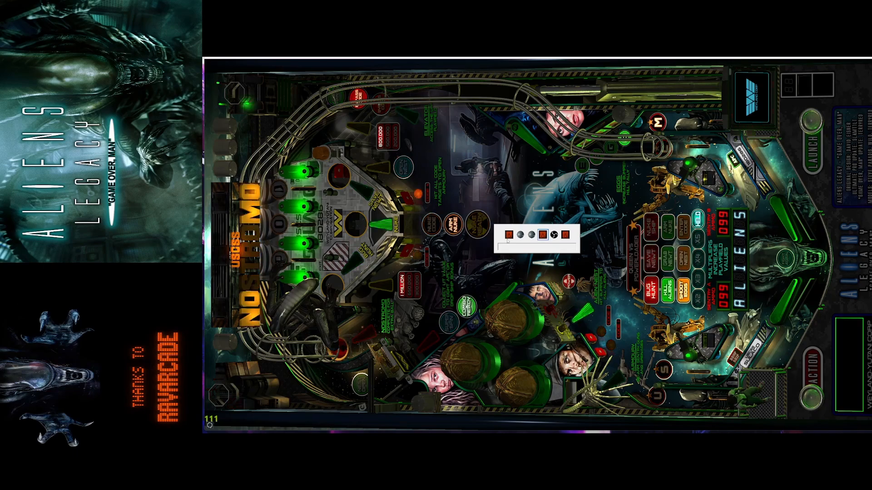
pyautogui.hotkey('alt', 'Tab')
pyautogui.hotkey('alt', 'Tab')
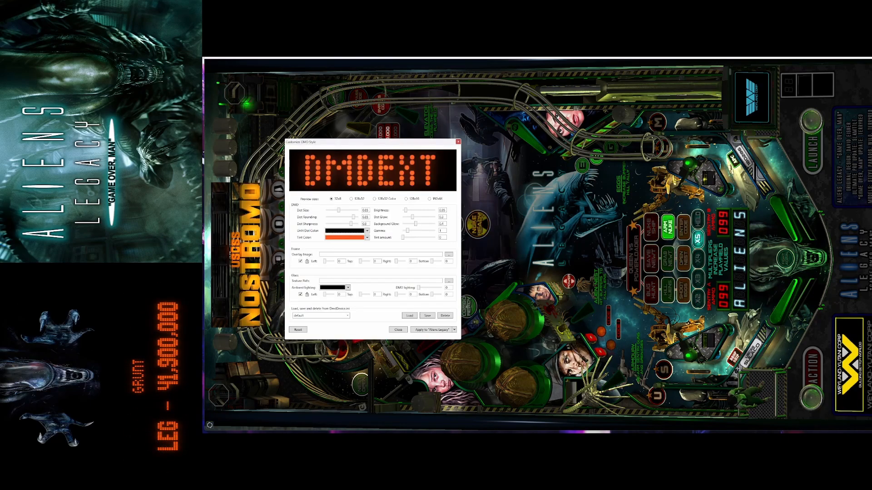
pyautogui.moveTo(385, 145); pyautogui.dragTo(606, 162)
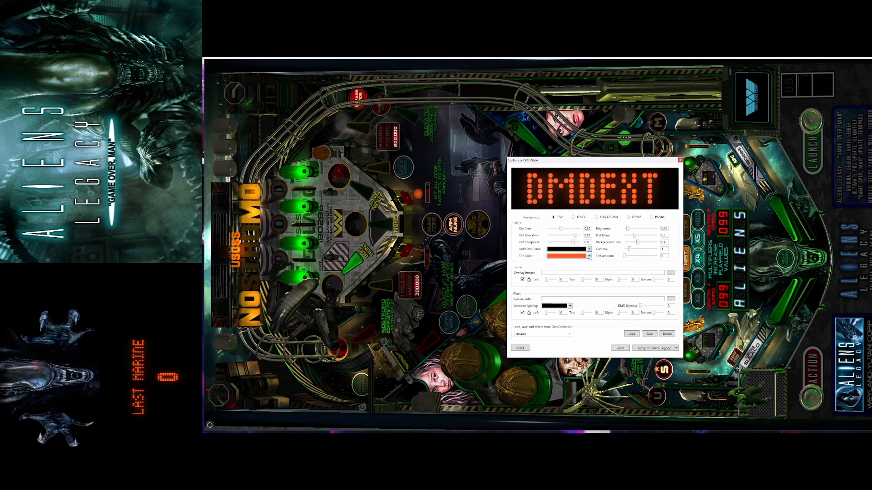
# Step: Set the DMD tint color to green with a tint amount of 1 and apply it to Aliens Legacy
pyautogui.click(589, 256)
pyautogui.click(607, 282)
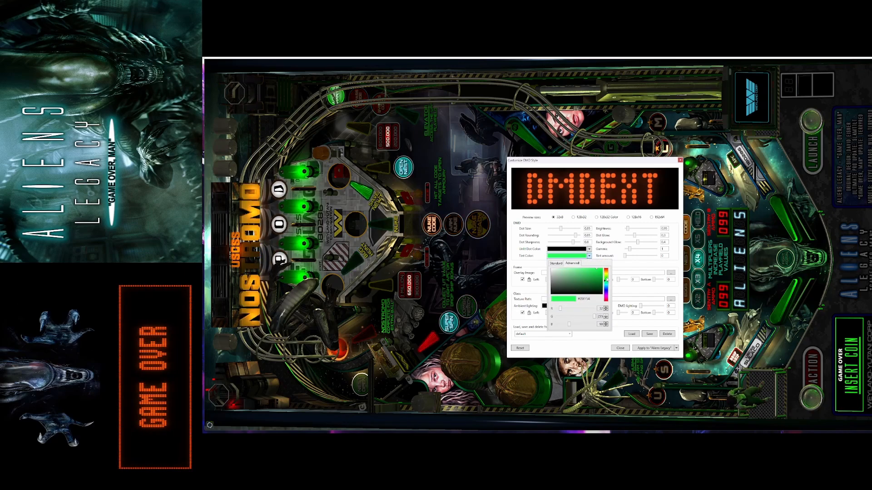
pyautogui.moveTo(601, 274); pyautogui.dragTo(601, 275)
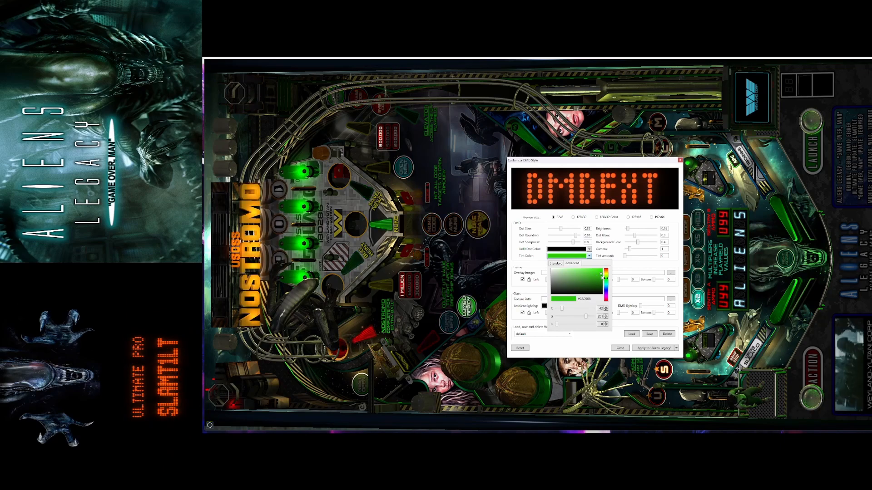
pyautogui.click(624, 258)
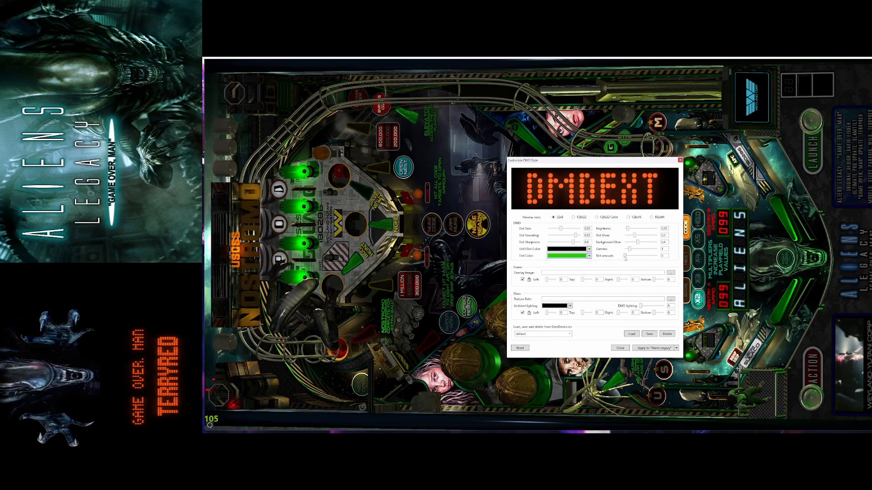
pyautogui.moveTo(625, 257); pyautogui.dragTo(672, 260)
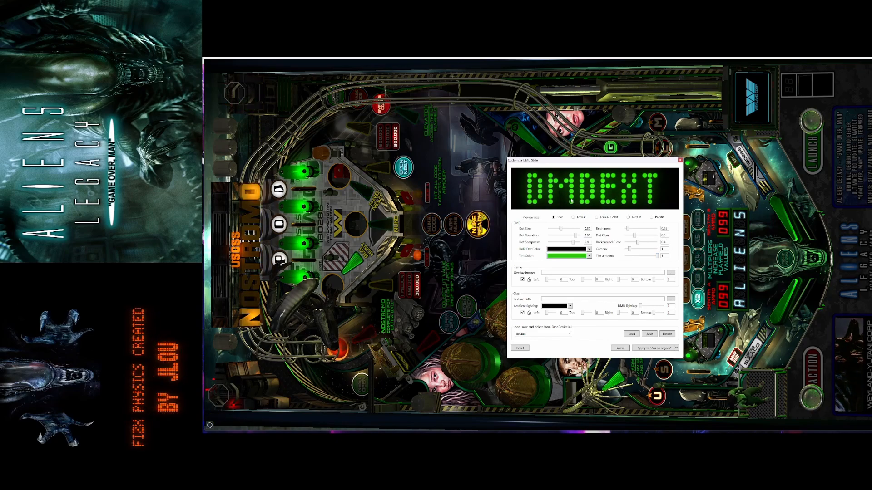
pyautogui.moveTo(610, 170); pyautogui.dragTo(556, 157)
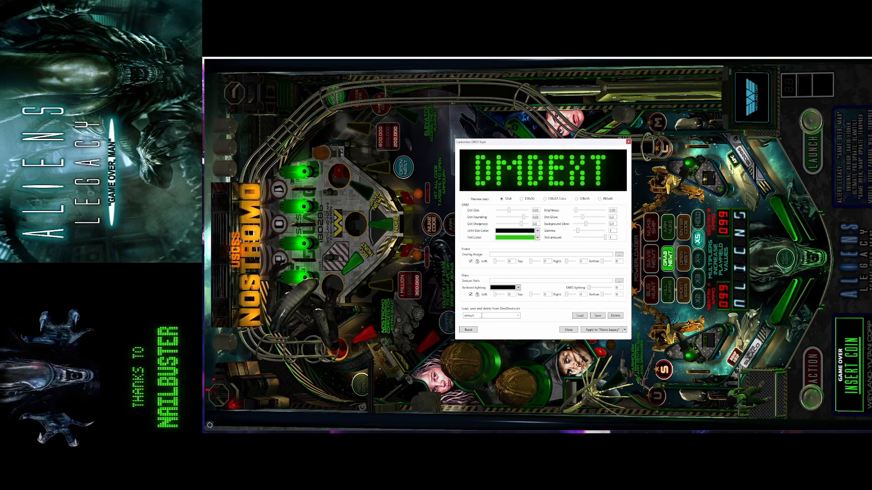
# Step: Enter alien as the DMD style name, apply the style to Aliens Legacy, close the style window and use the DMD's context options
pyautogui.doubleClick(481, 315)
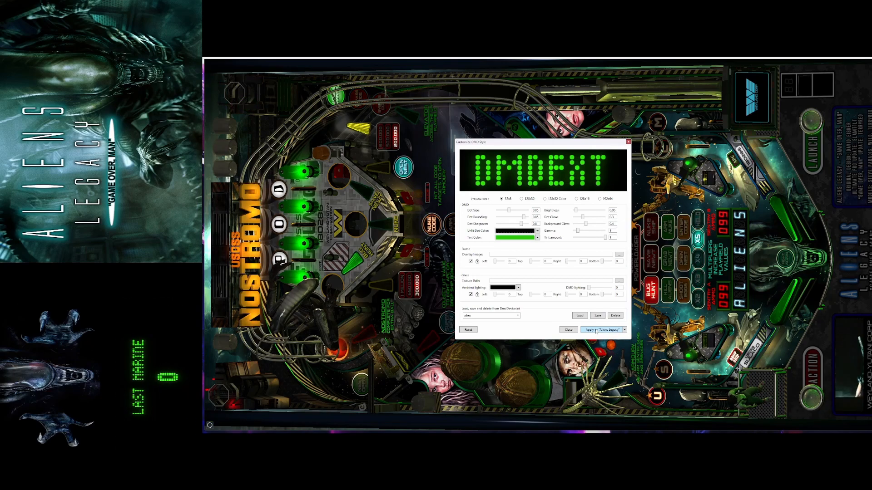
pyautogui.click(568, 330)
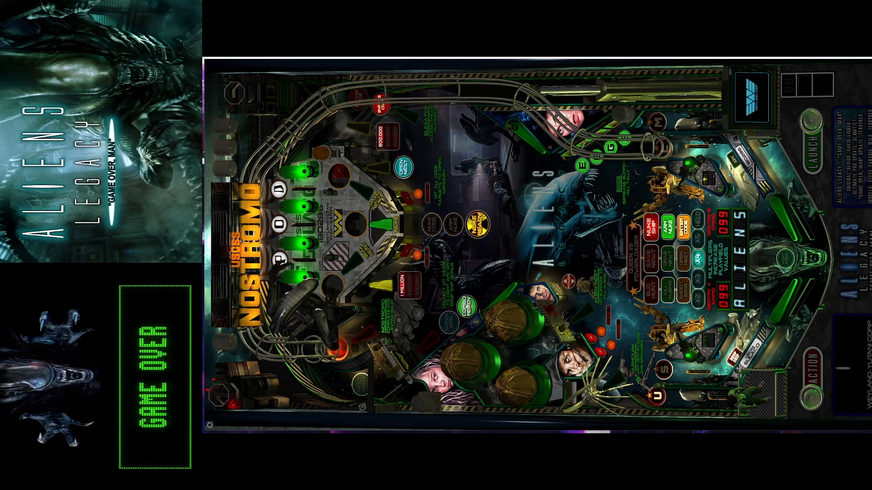
pyautogui.rightClick(147, 380)
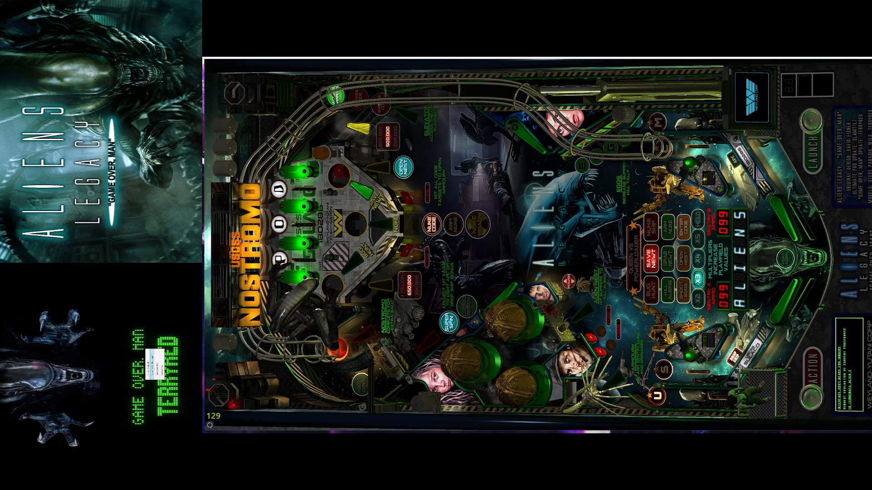
pyautogui.click(153, 370)
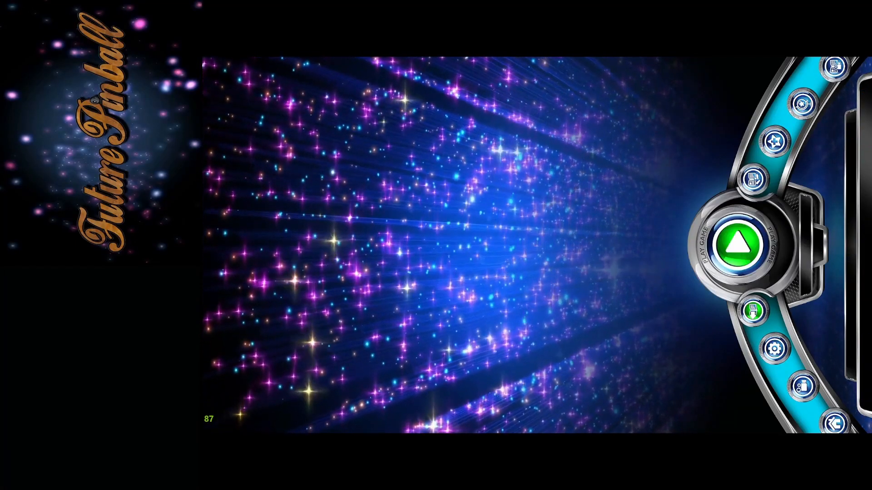
# Step: Launch Blade Runner from PinUP Popper and bring its Customize DMD Style window in front of the table
pyautogui.press('Return')
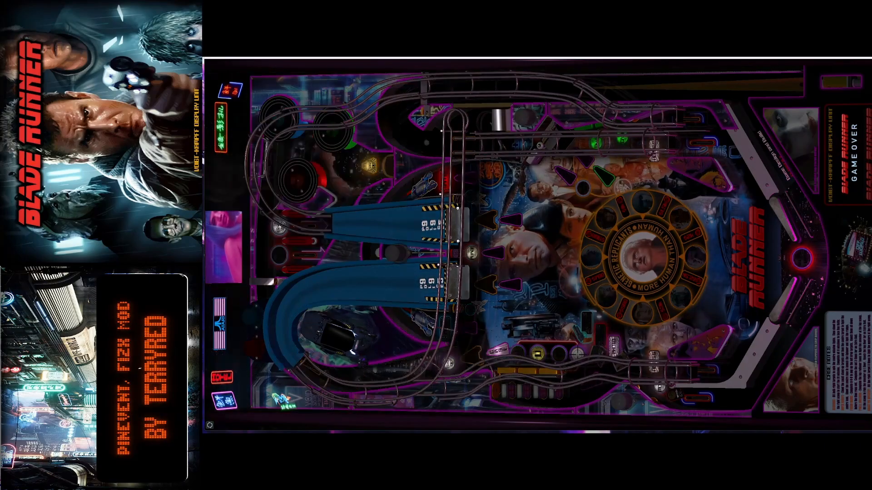
pyautogui.rightClick(137, 372)
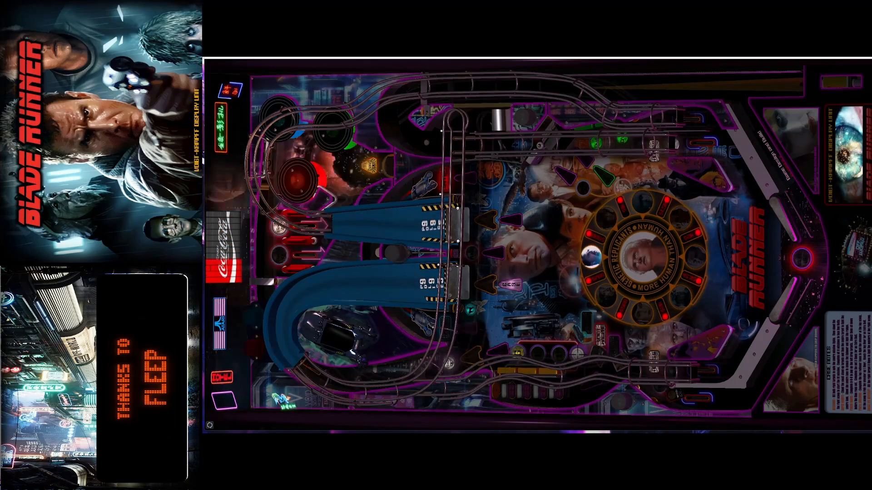
pyautogui.press('Escape')
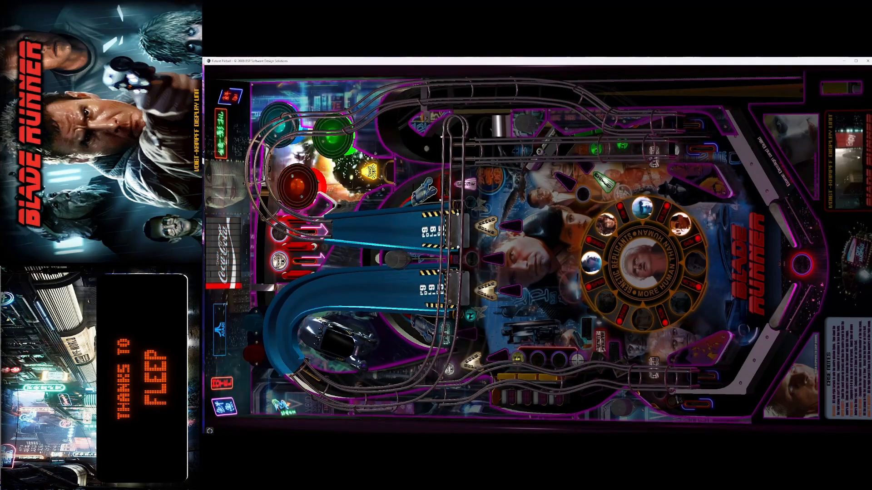
pyautogui.hotkey('alt', 'Tab')
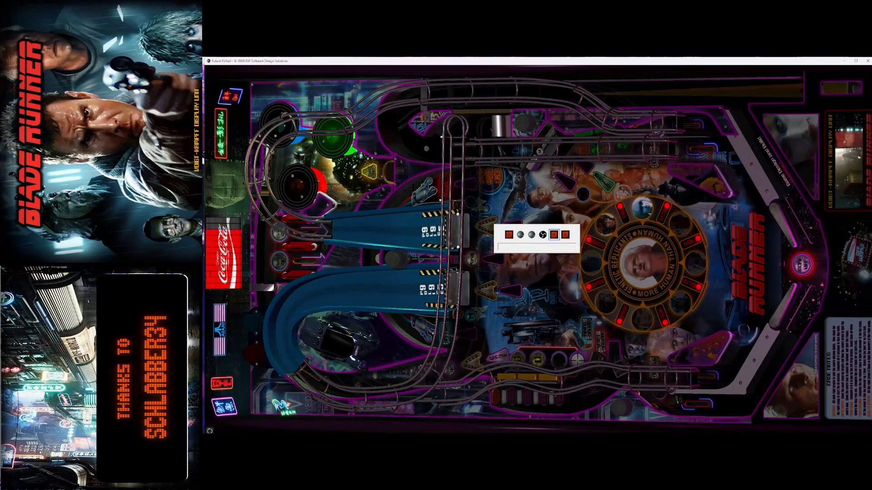
pyautogui.hotkey('alt', 'Tab')
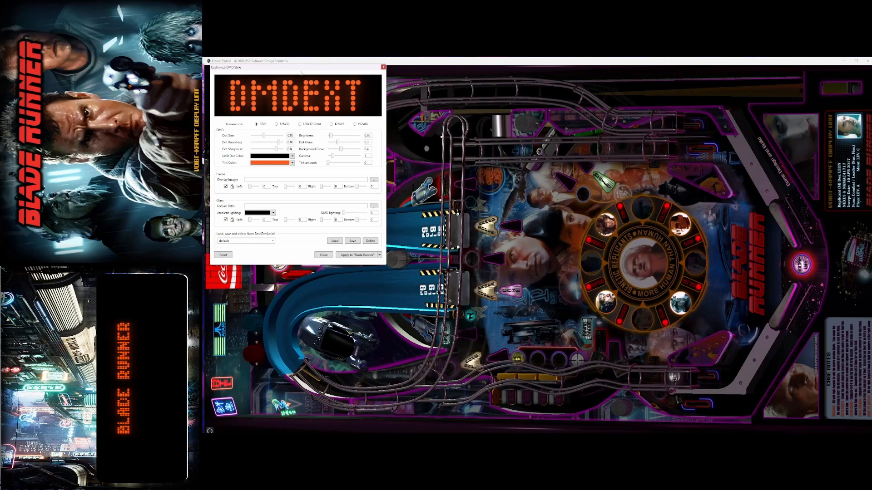
pyautogui.moveTo(311, 71); pyautogui.dragTo(540, 155)
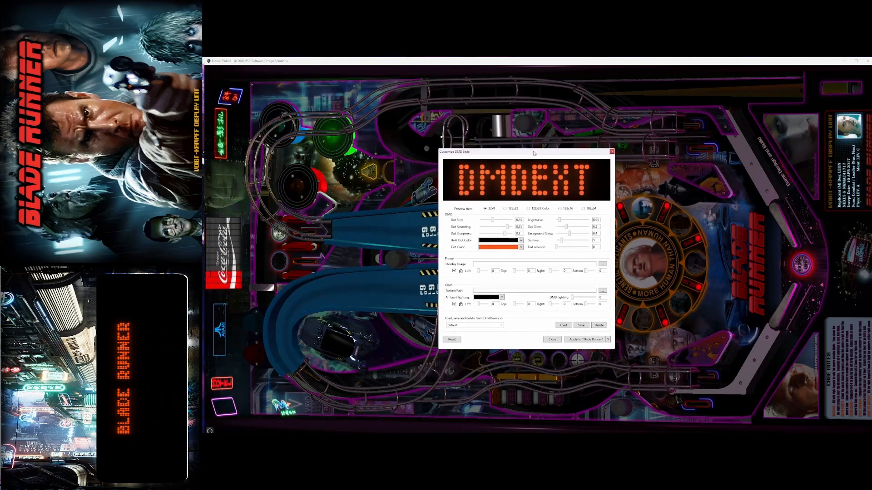
# Step: Set the DMD tint color to magenta with a tint amount of 1 and apply it to Blade Runner
pyautogui.click(520, 247)
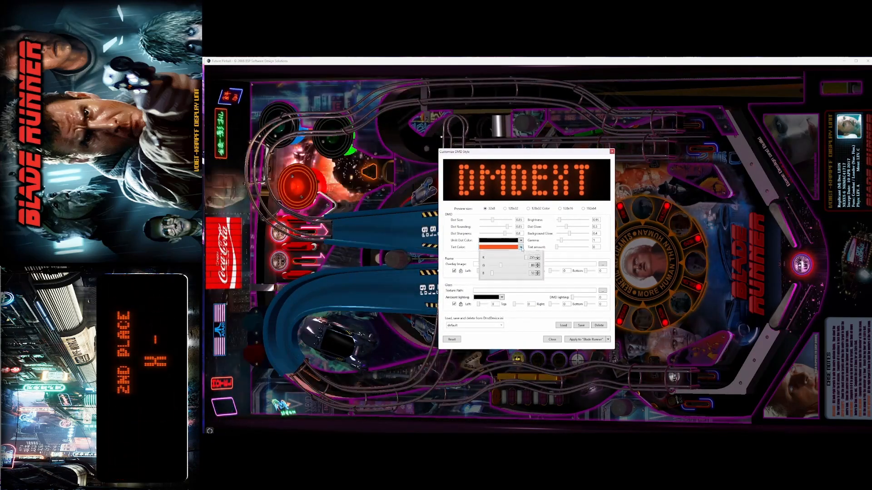
pyautogui.click(504, 254)
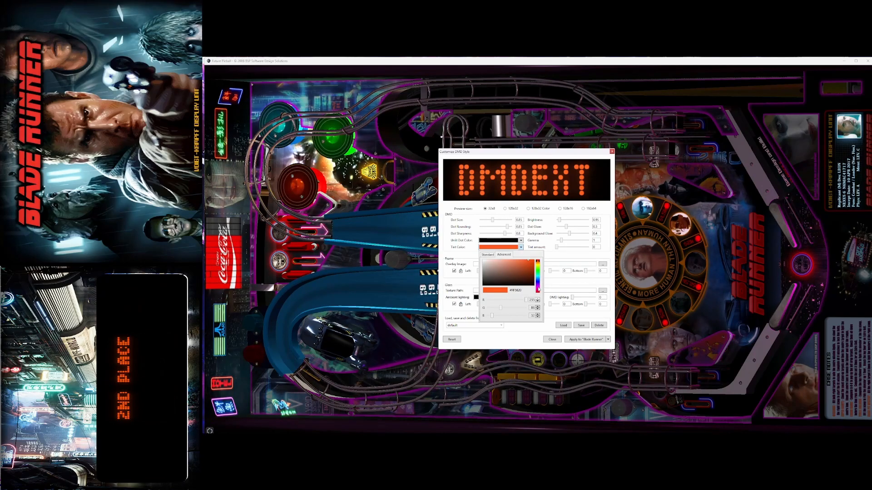
pyautogui.click(538, 278)
pyautogui.click(533, 267)
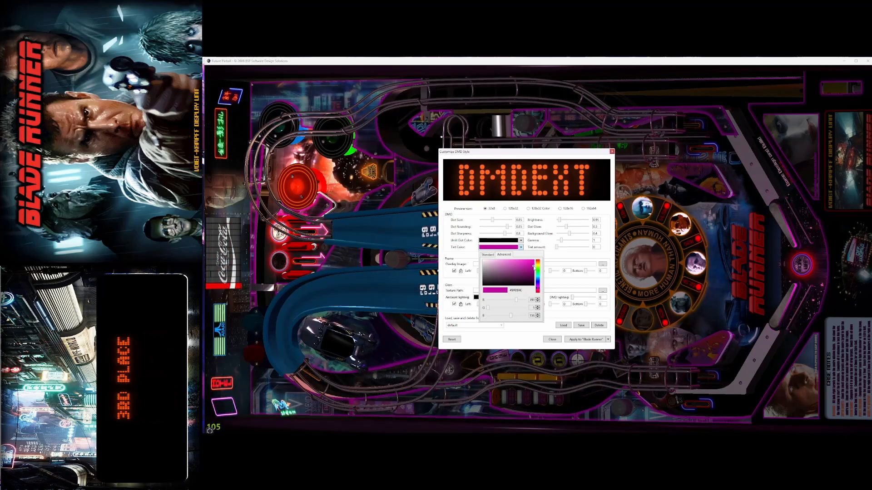
pyautogui.click(560, 258)
pyautogui.moveTo(556, 247); pyautogui.dragTo(598, 251)
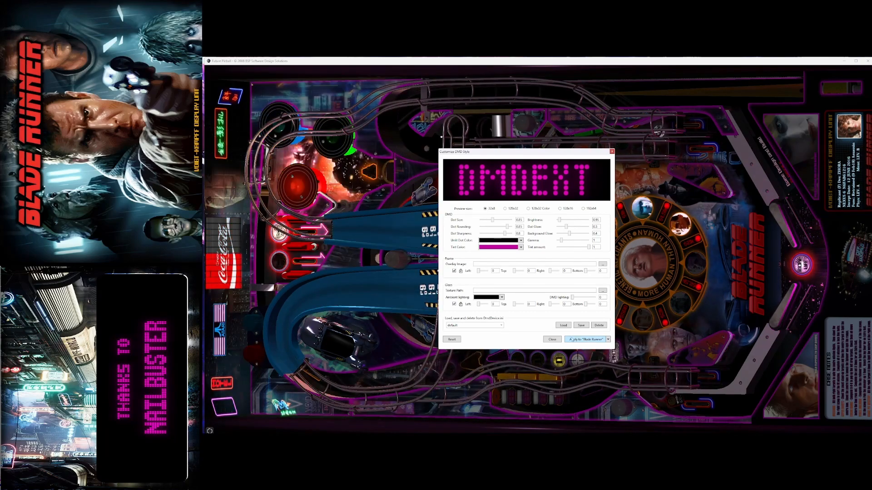
# Step: Replace the default DMD style name with blade, apply the style to Blade Runner and close the style window
pyautogui.doubleClick(468, 326)
pyautogui.press('BackSpace')
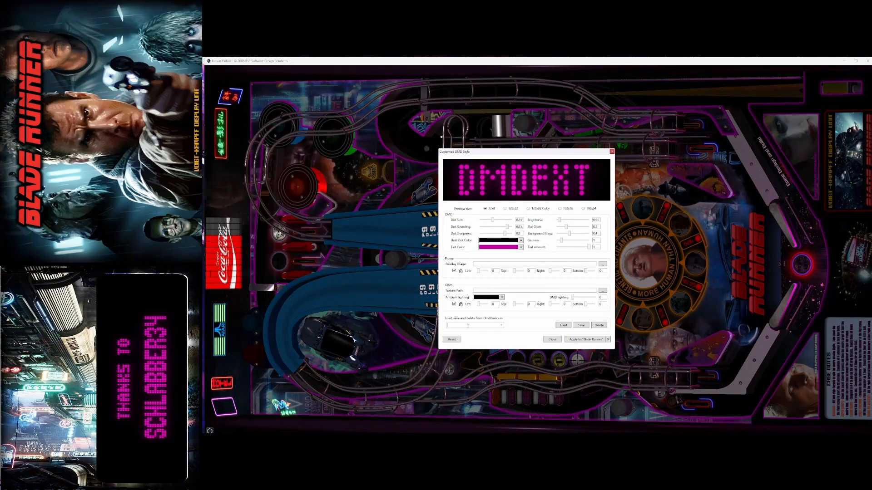
pyautogui.write('b')
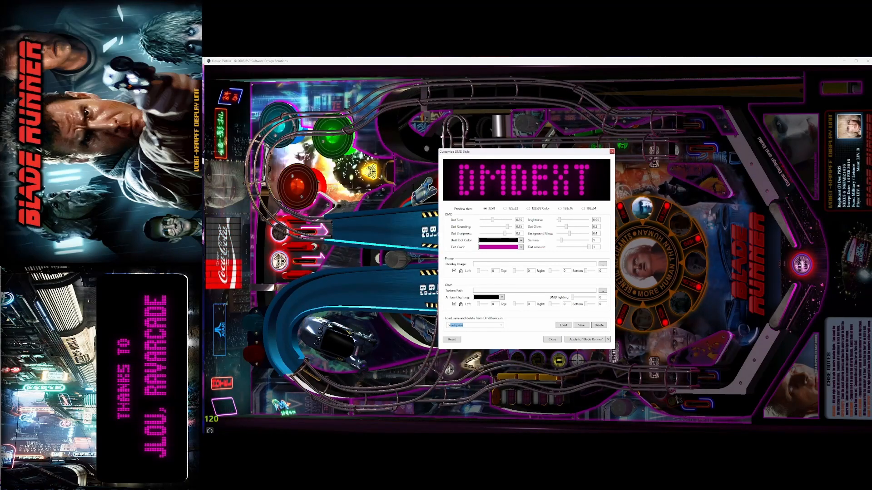
pyautogui.write('lad')
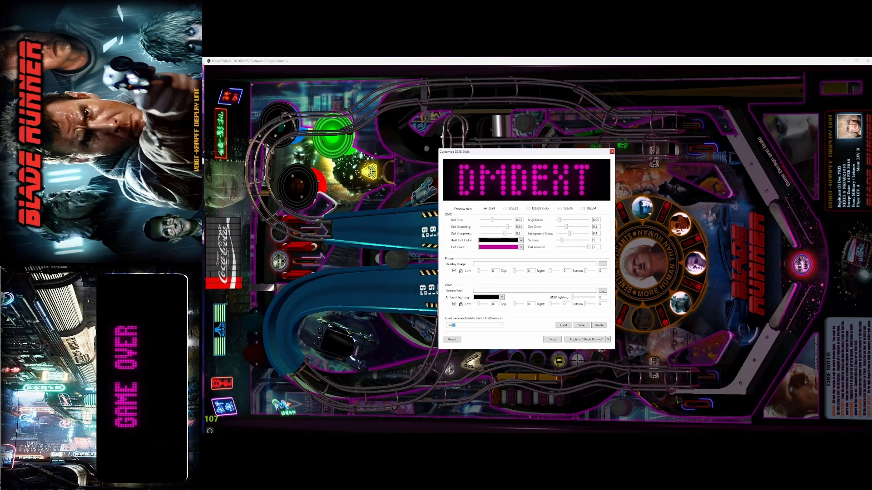
pyautogui.write('e')
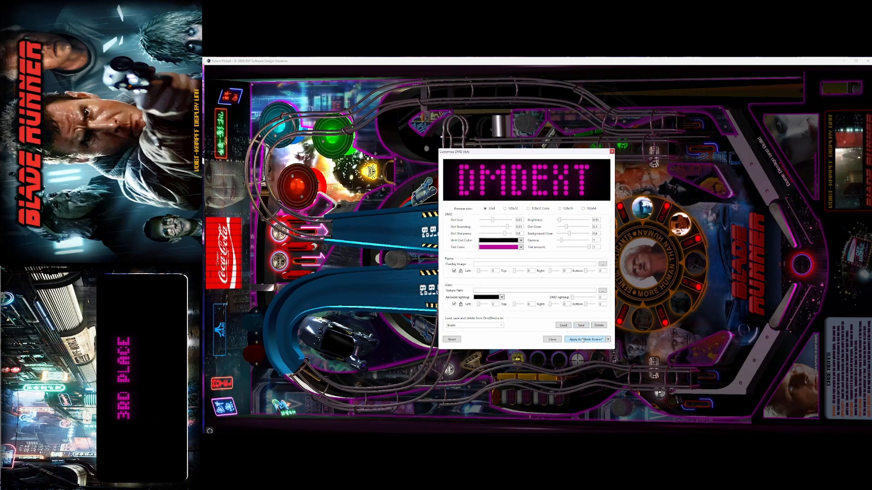
pyautogui.click(552, 340)
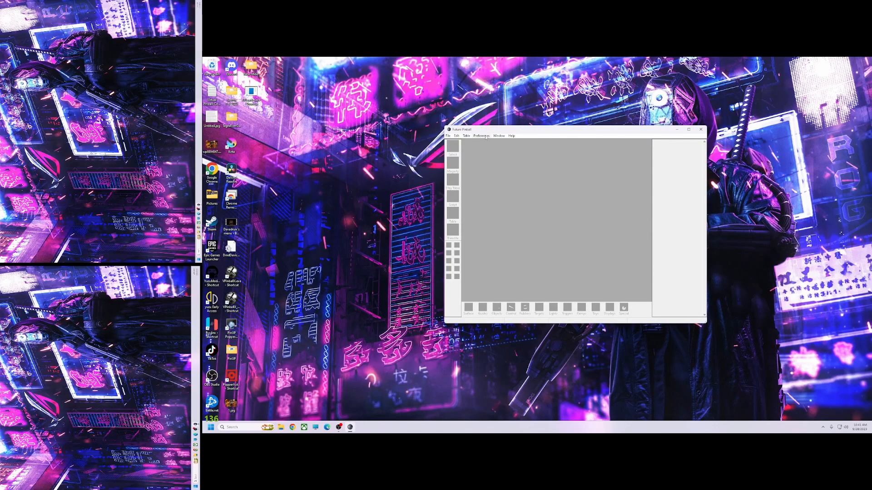
# Step: In Future Pinball's video and rendering options, enable full screen for the playfield at 2560 x 1440, save the settings and exit the program
pyautogui.click(481, 135)
pyautogui.click(494, 154)
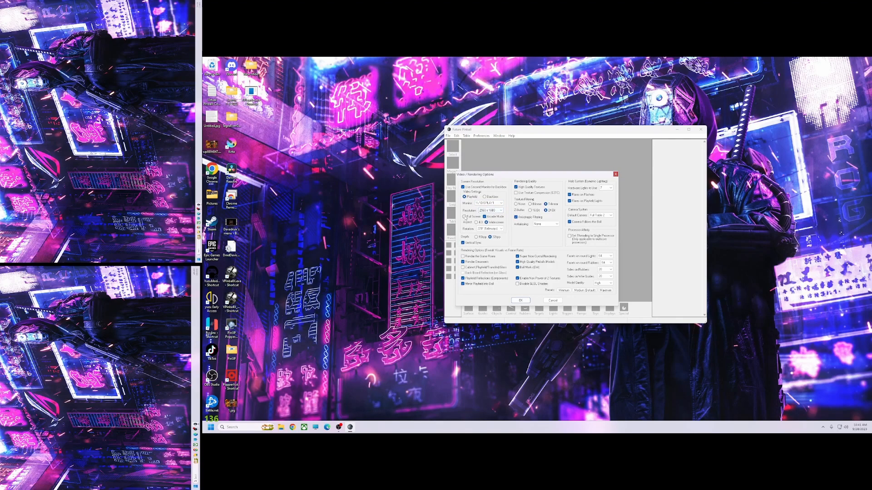
pyautogui.click(491, 210)
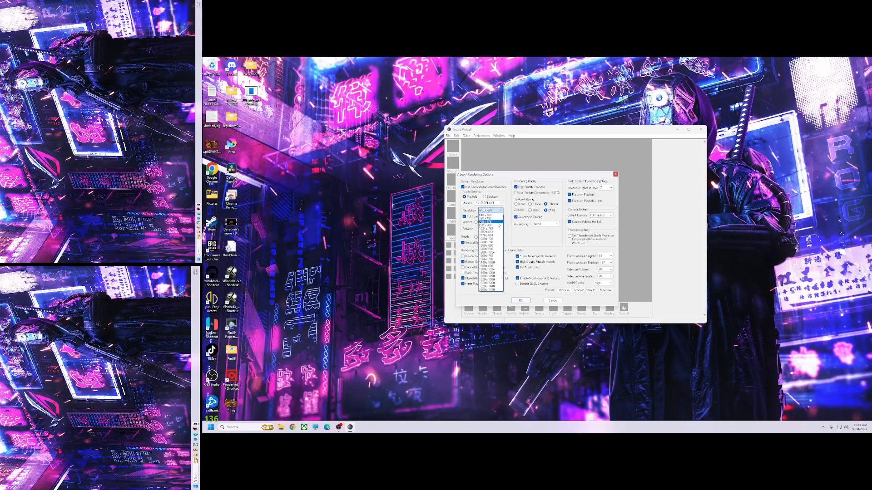
pyautogui.click(493, 290)
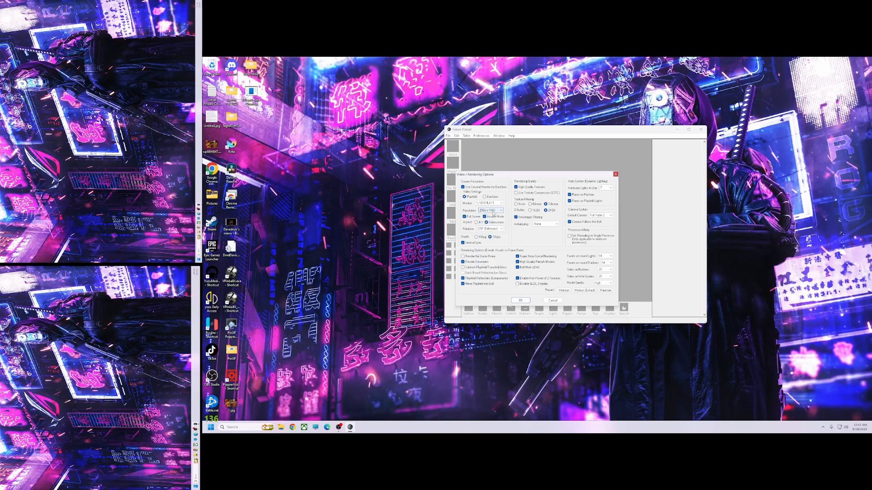
pyautogui.click(520, 301)
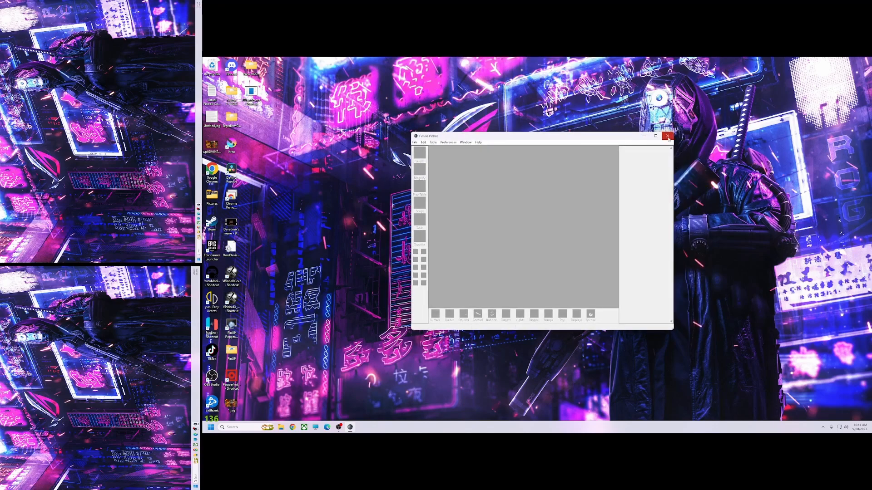
pyautogui.click(667, 137)
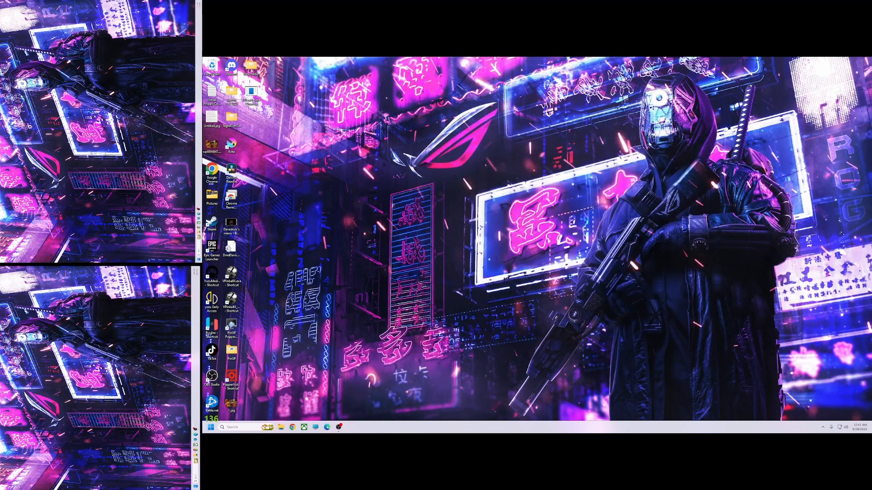
pyautogui.click(339, 428)
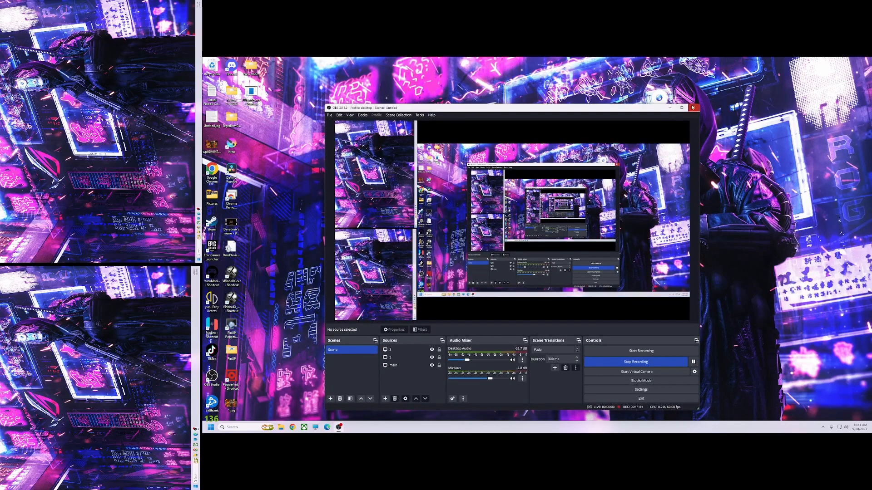
pyautogui.click(670, 109)
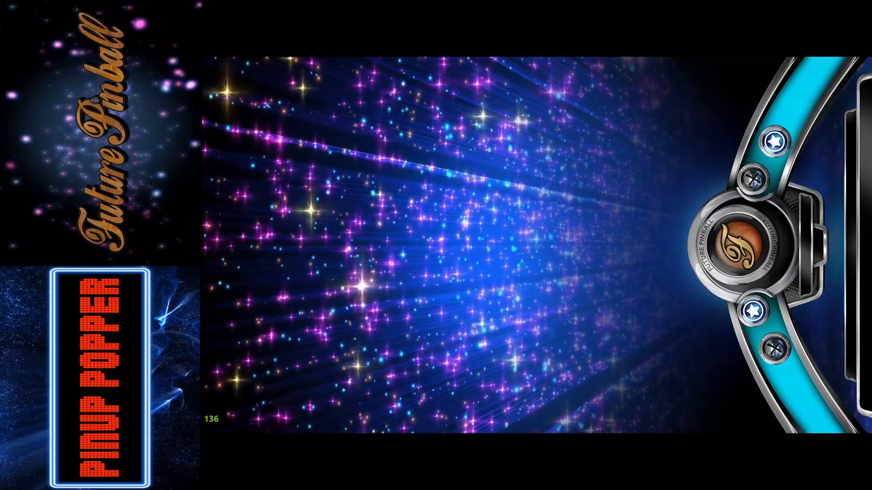
# Step: Enter the Future Pinball playlist in PinUP Popper and launch Aliens Legacy
pyautogui.press('Return')
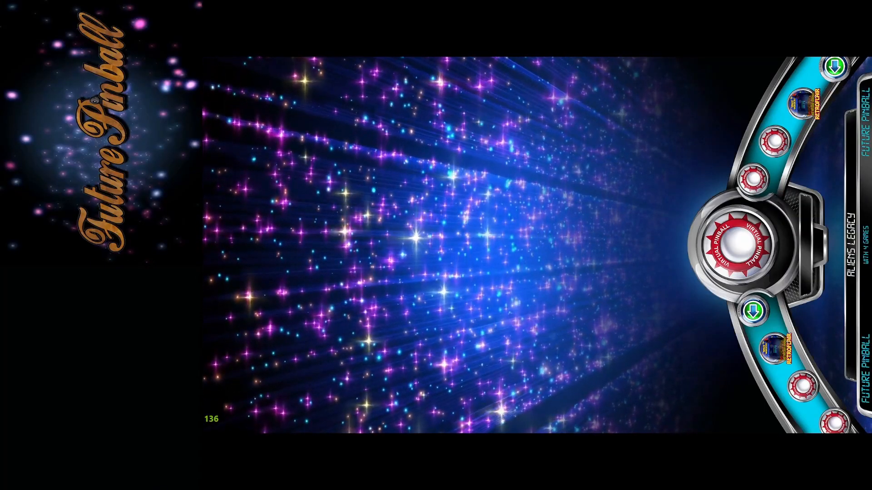
pyautogui.press('Return')
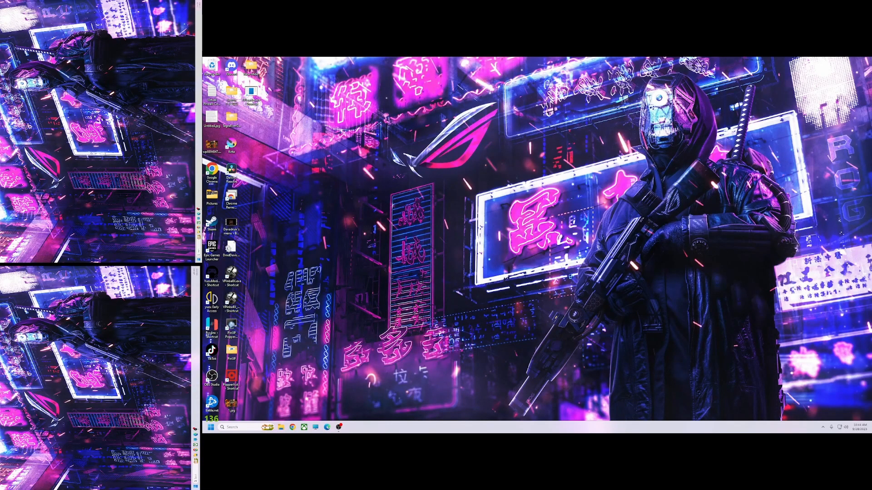
pyautogui.click(340, 427)
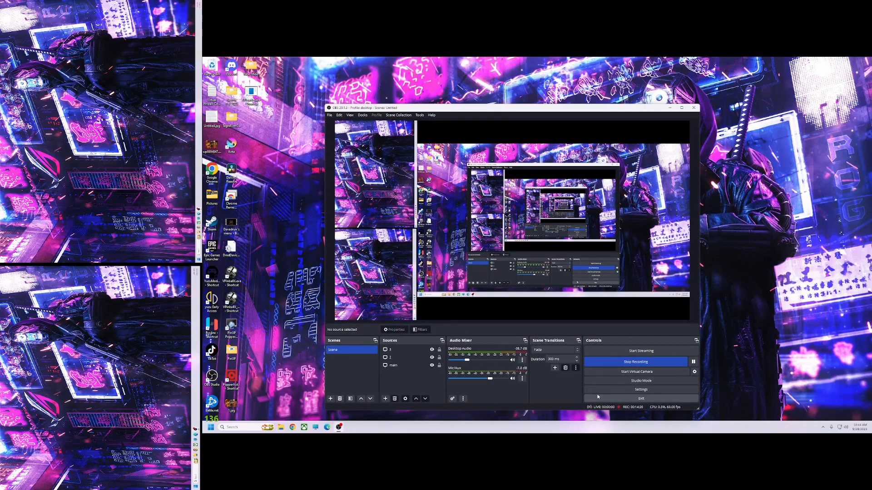